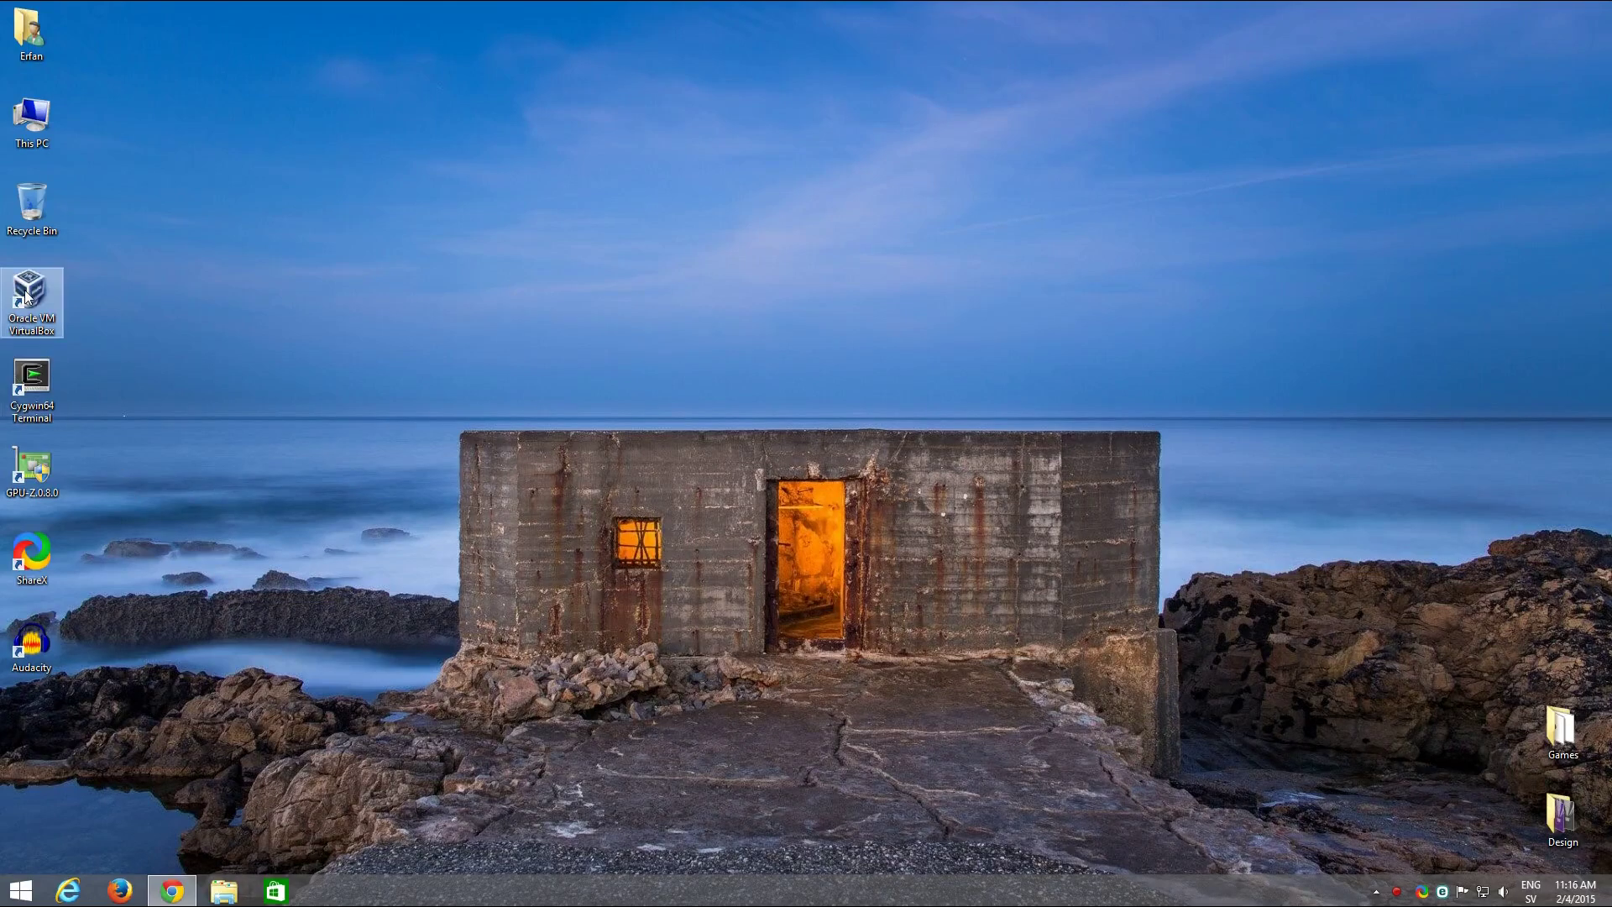
# Step: Launch VirtualBox and start the Ubuntu 14.04 virtual machine
pyautogui.doubleClick(26, 294)
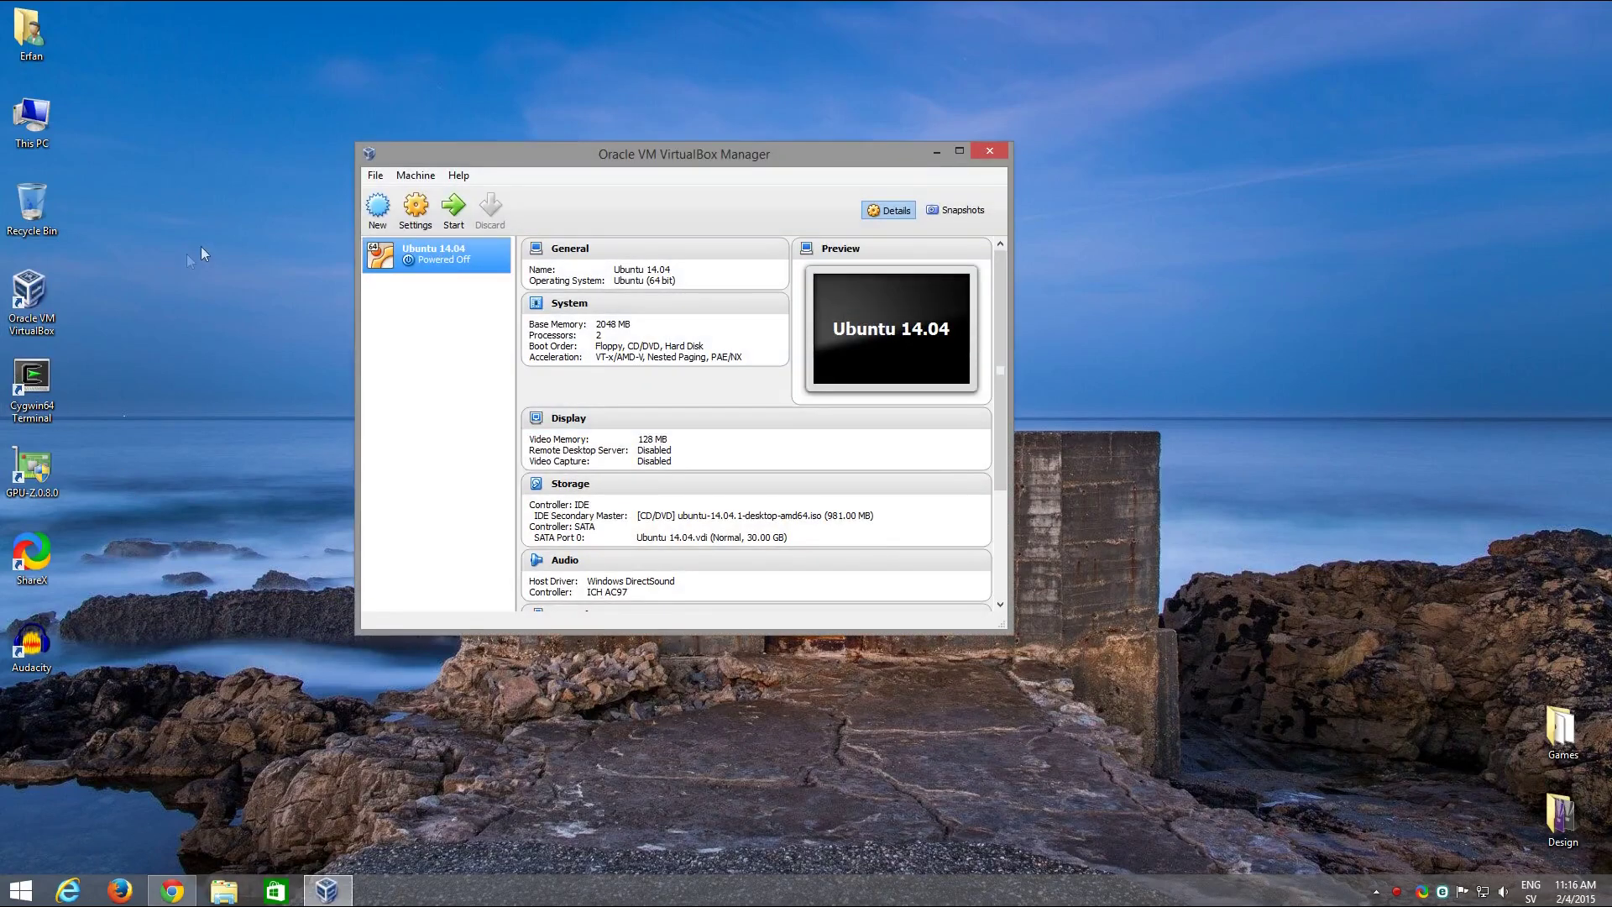
pyautogui.click(430, 219)
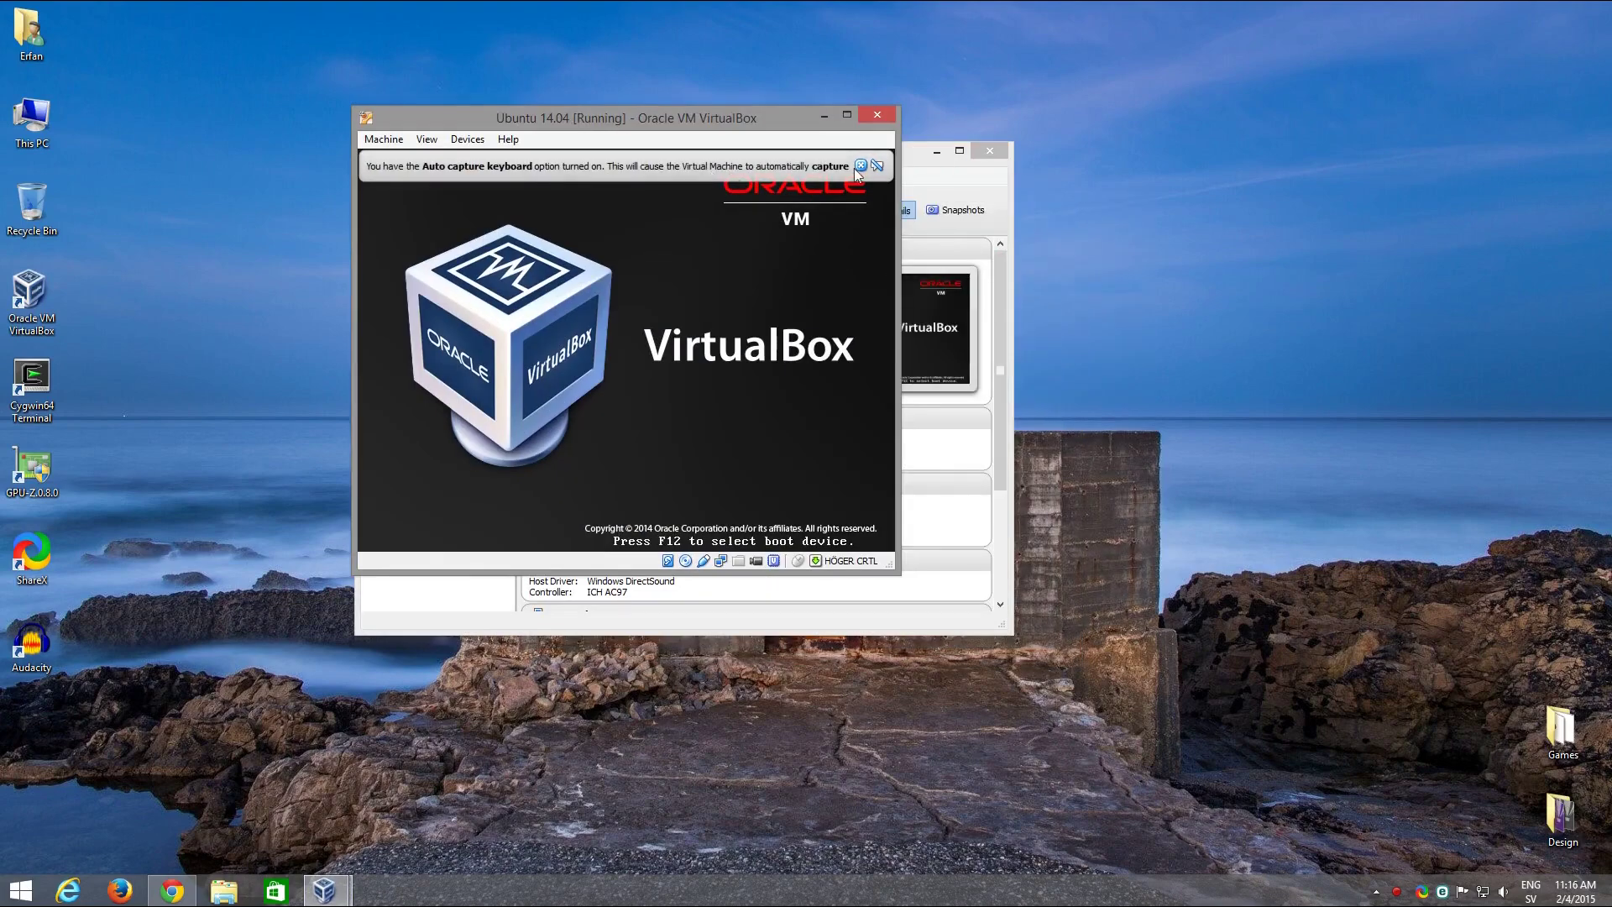
pyautogui.click(877, 165)
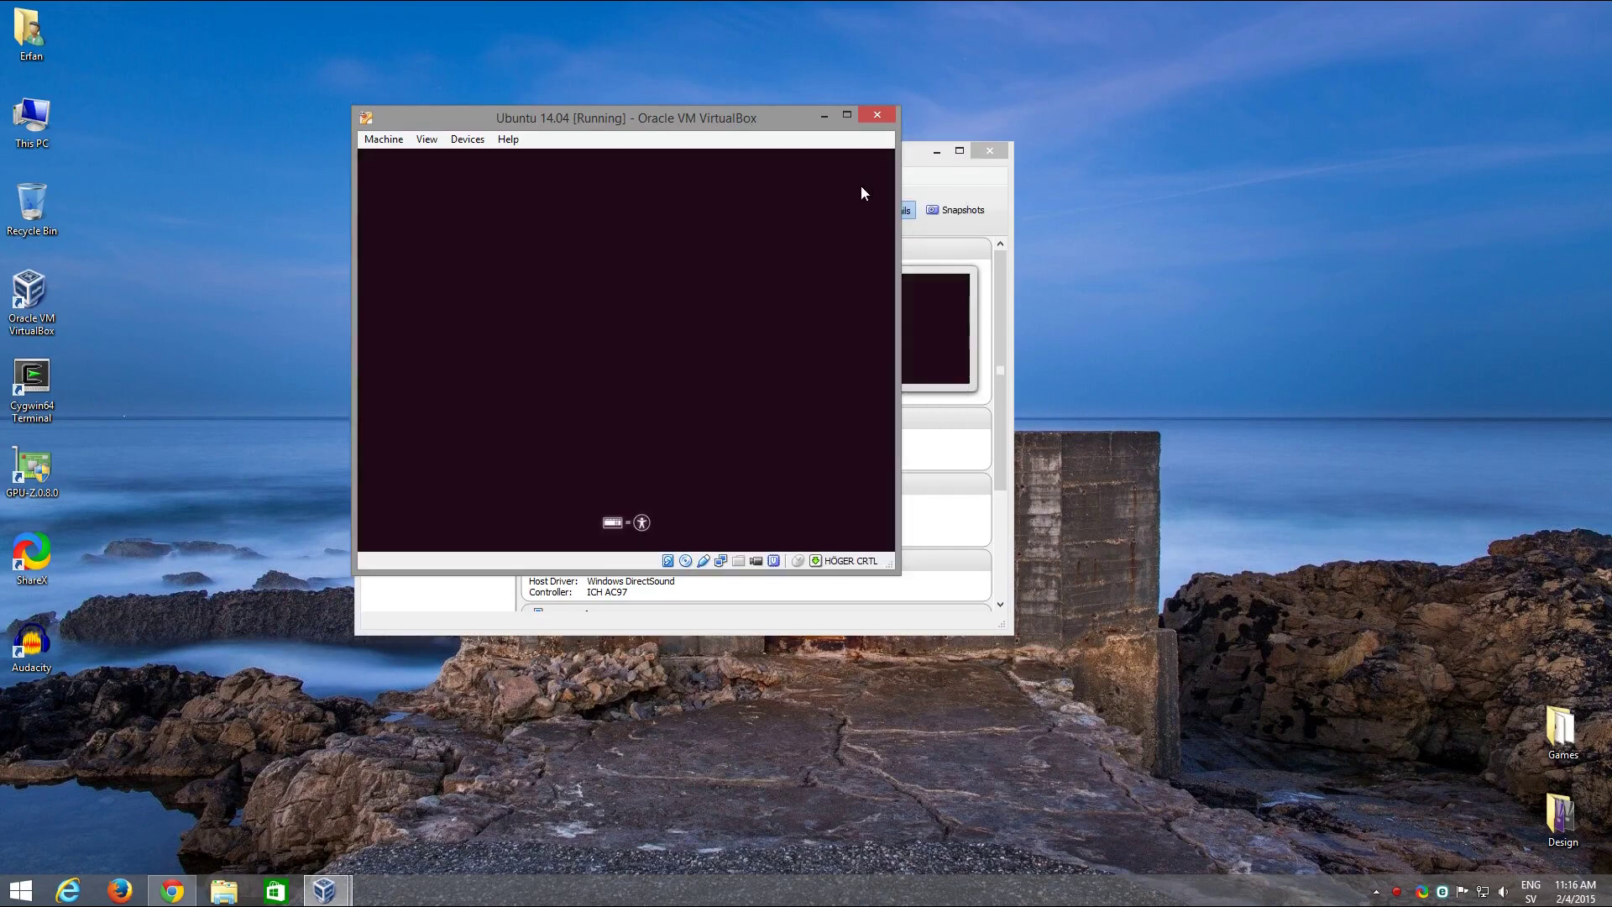
# Step: Keep the default language and boot the disc into Install Ubuntu
pyautogui.press('Return')
pyautogui.press('Return')
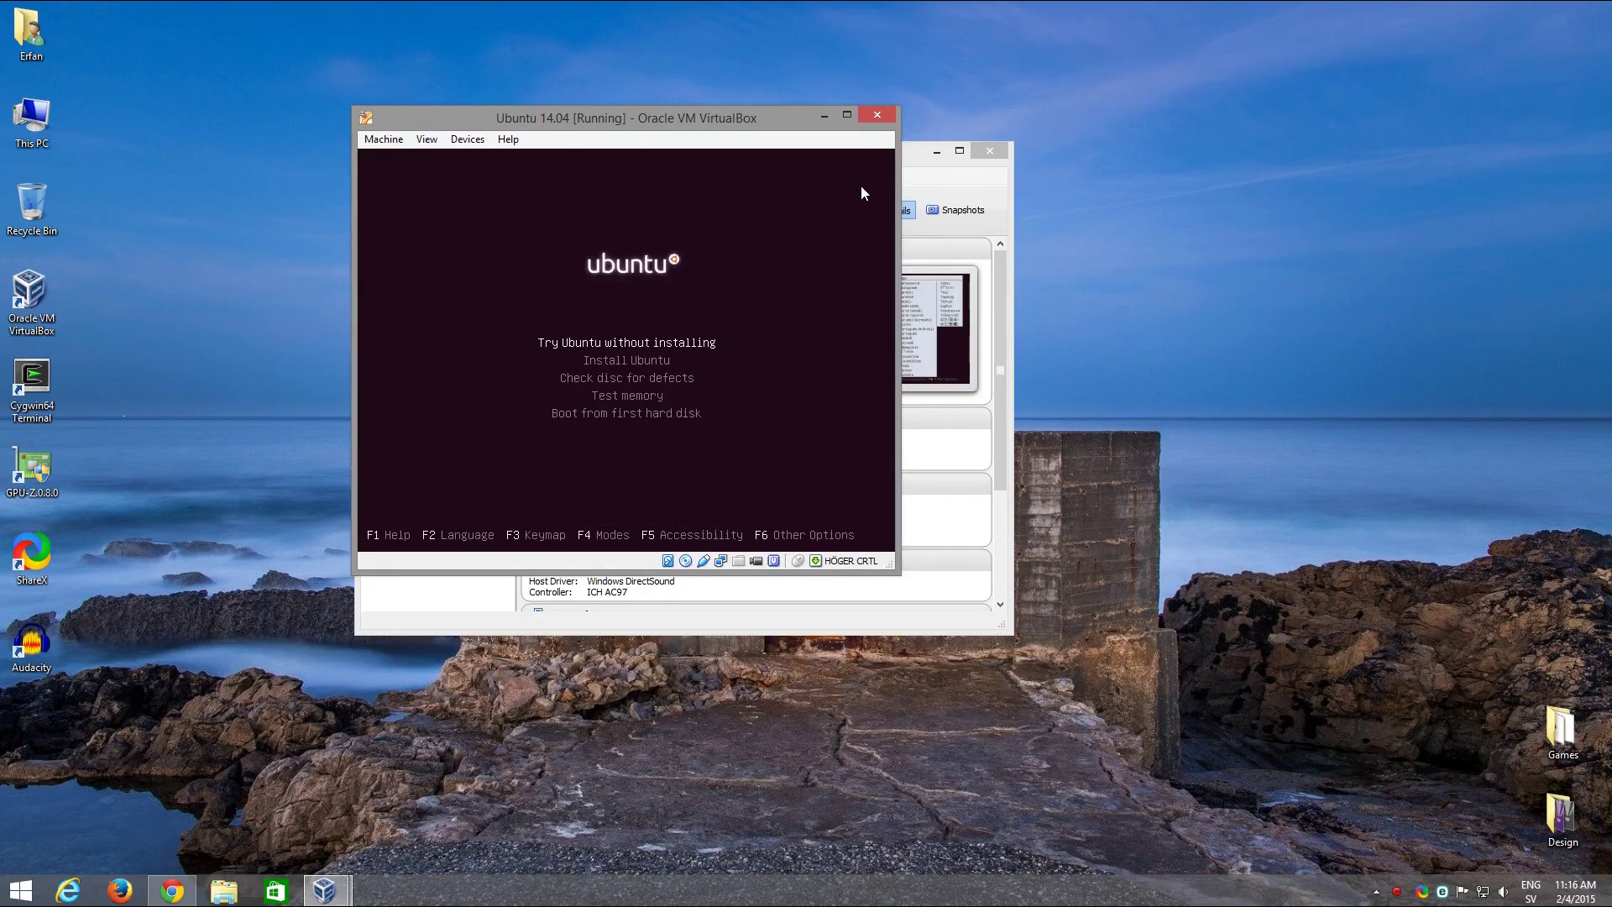
pyautogui.press('Down')
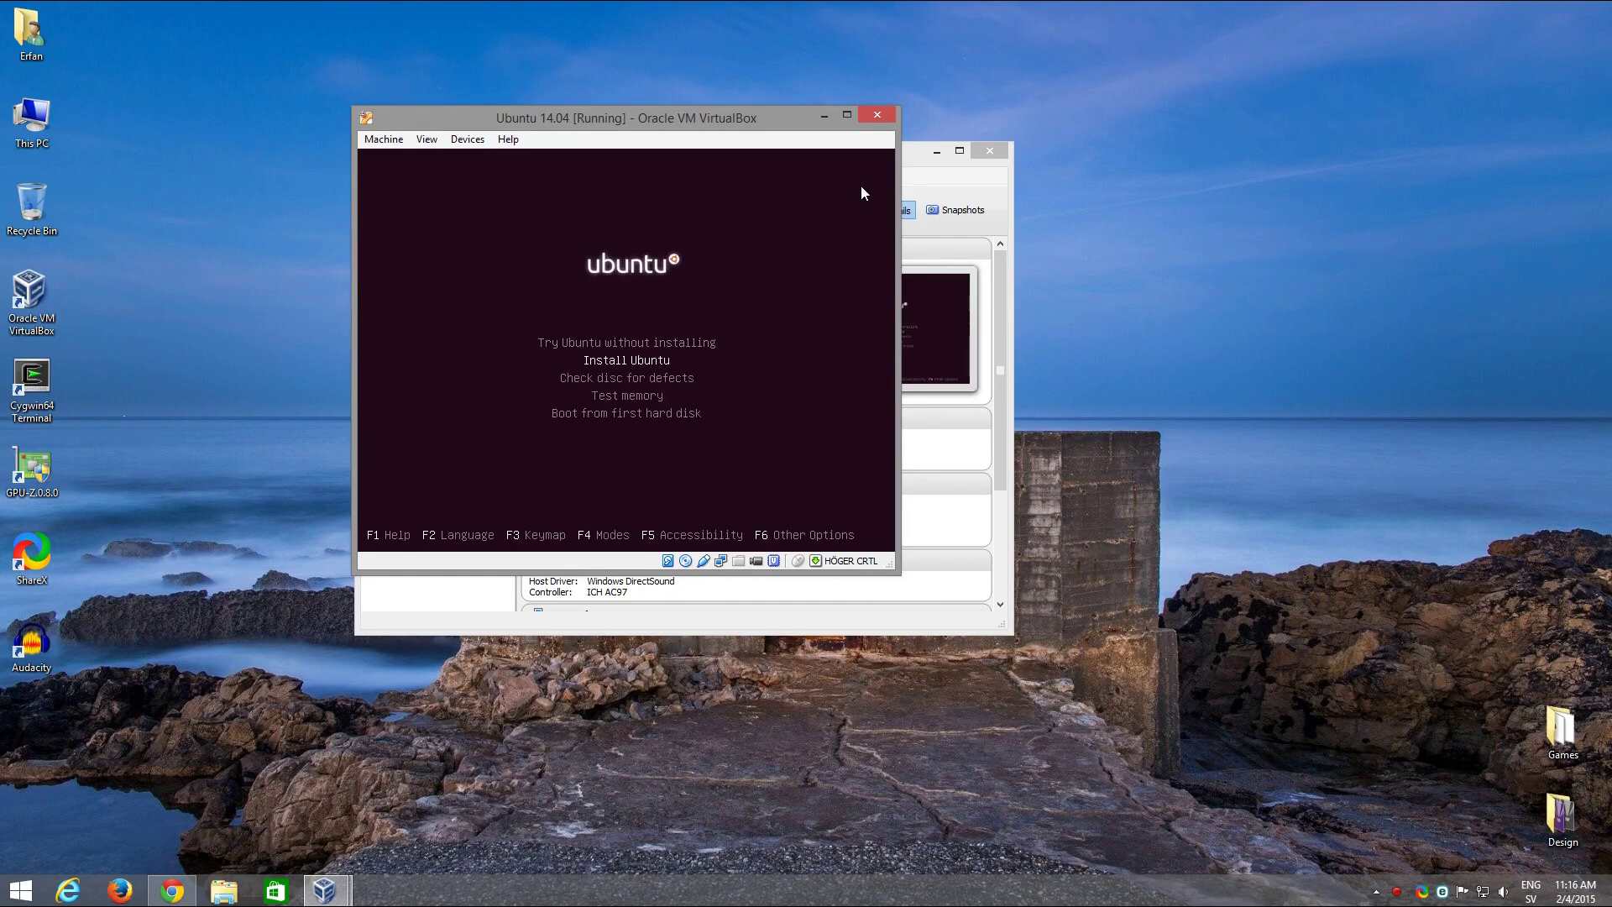
pyautogui.press('Return')
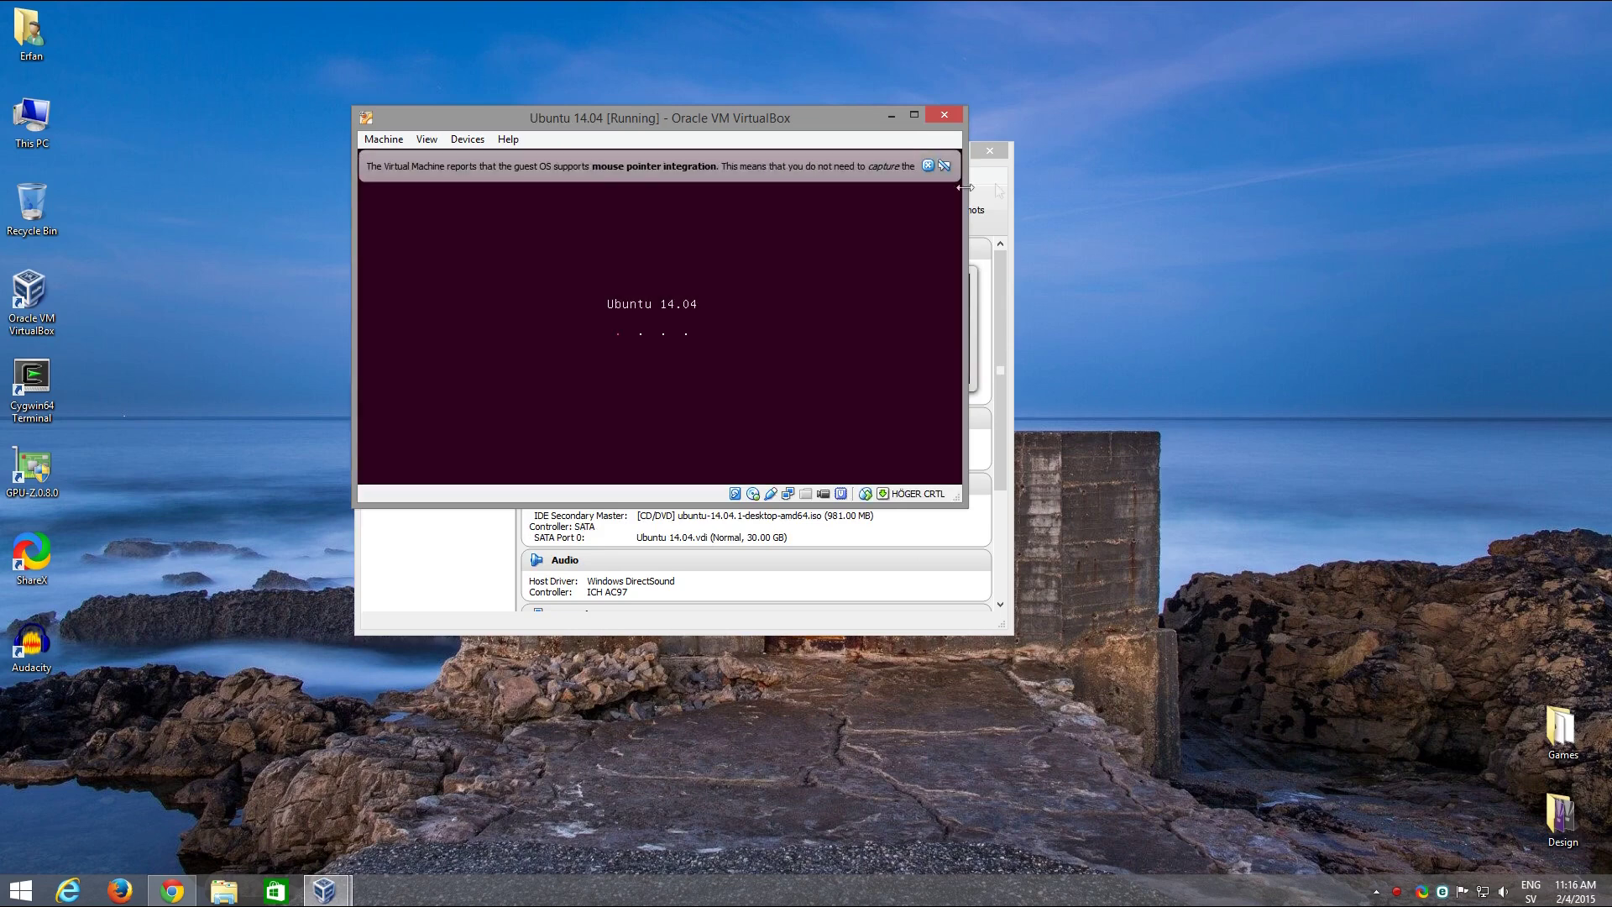
pyautogui.click(944, 165)
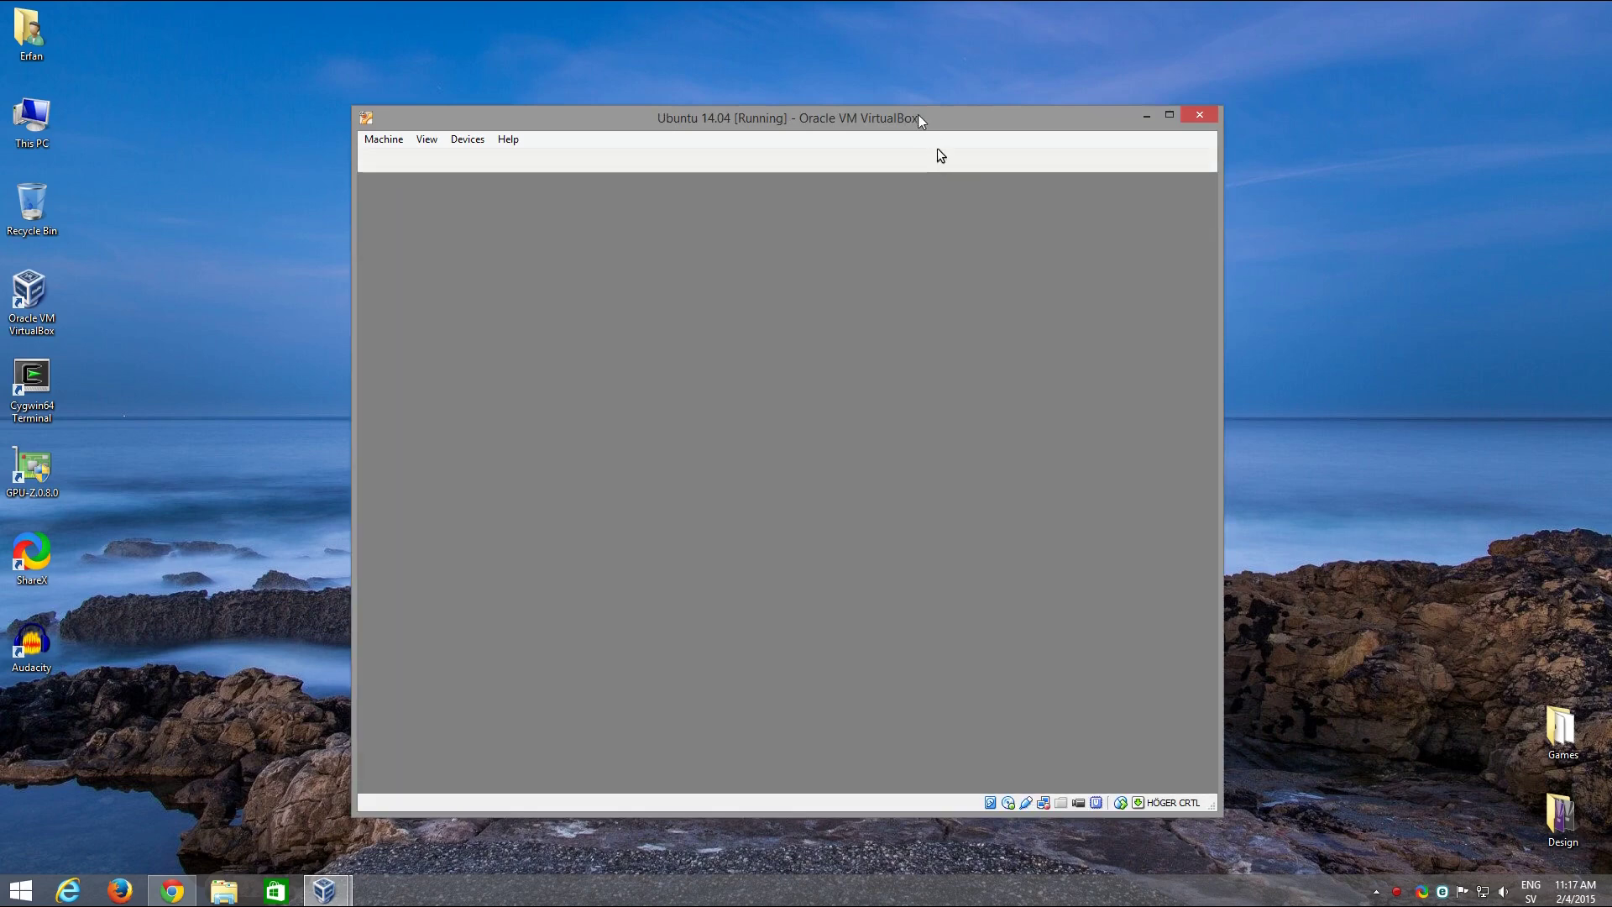
# Step: Accept English and the default preparation settings, then choose 'Something else' for manual partitioning
pyautogui.moveTo(920, 117); pyautogui.dragTo(895, 97)
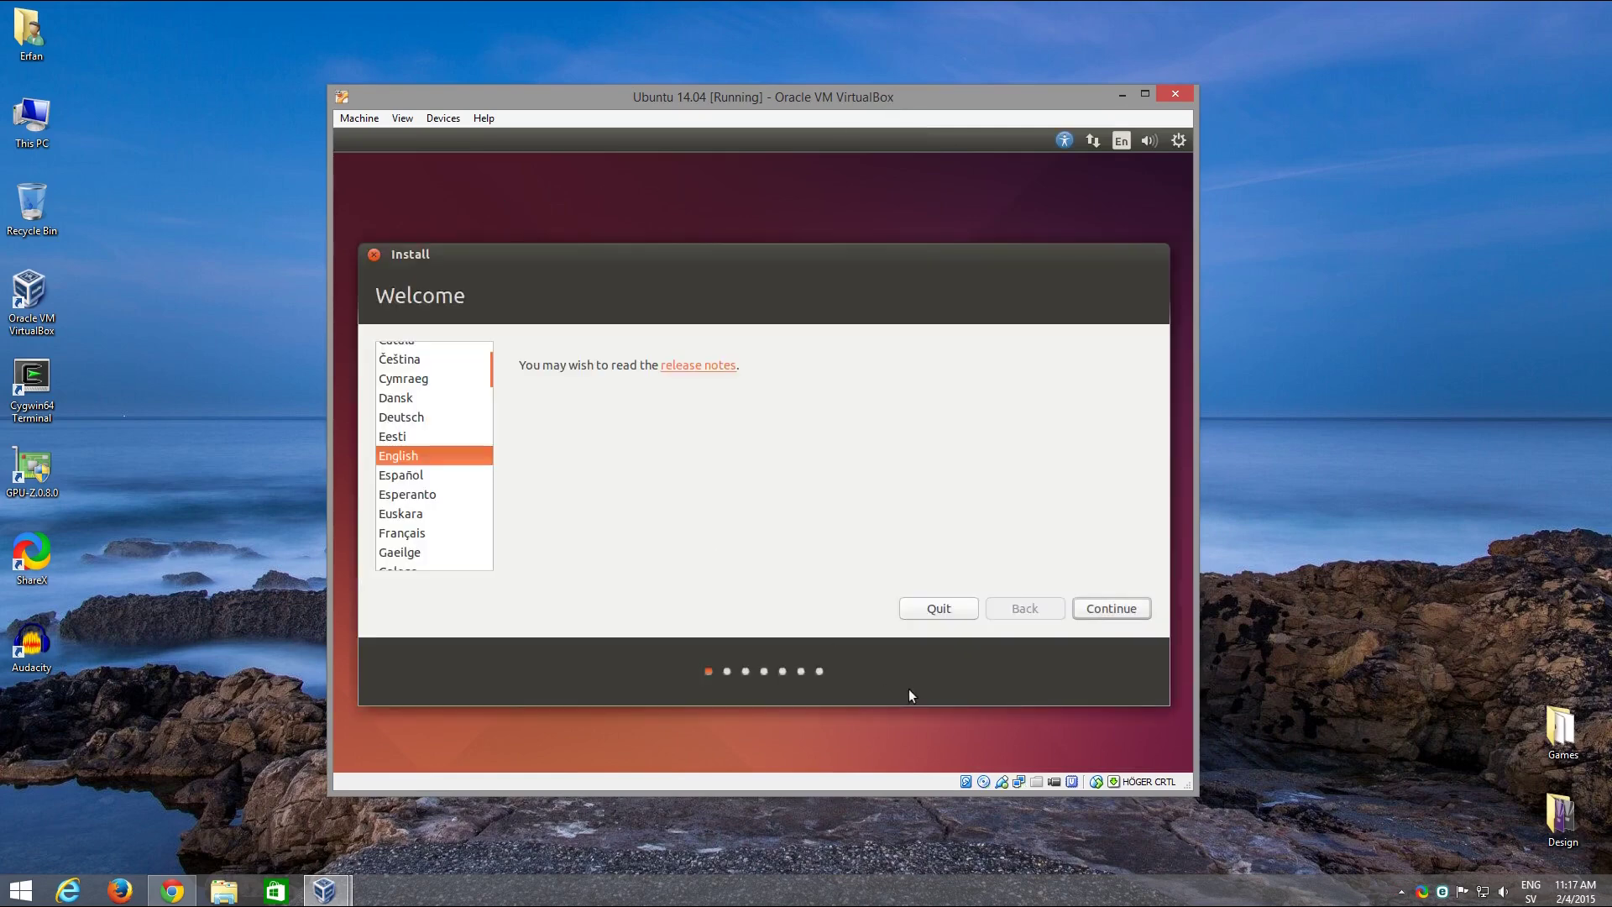
pyautogui.click(1118, 609)
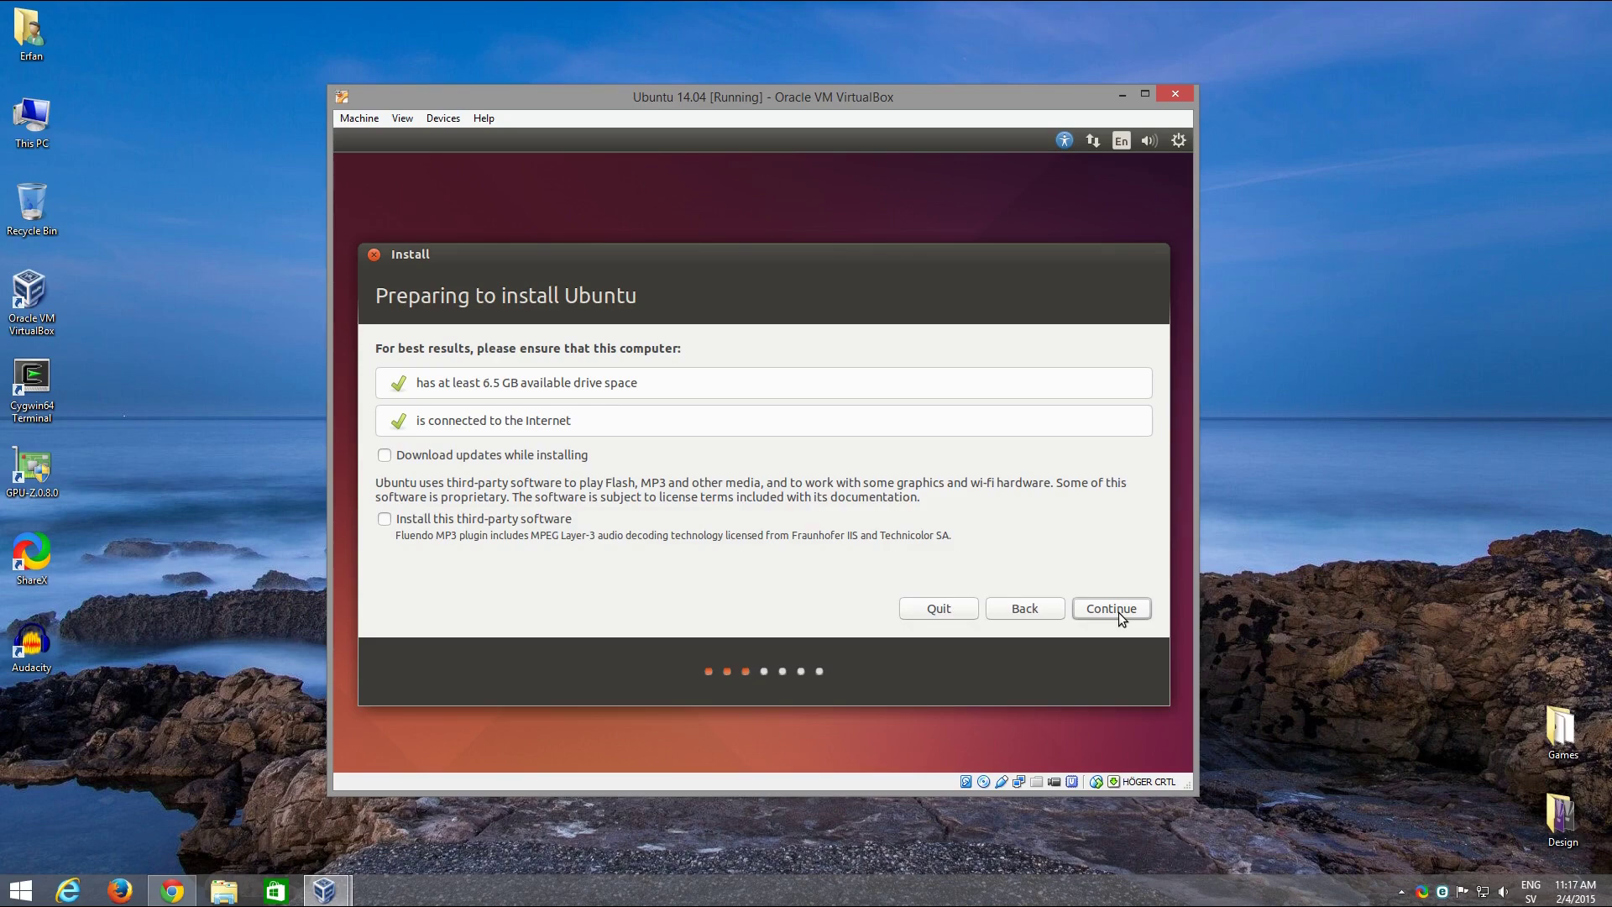
pyautogui.click(1118, 612)
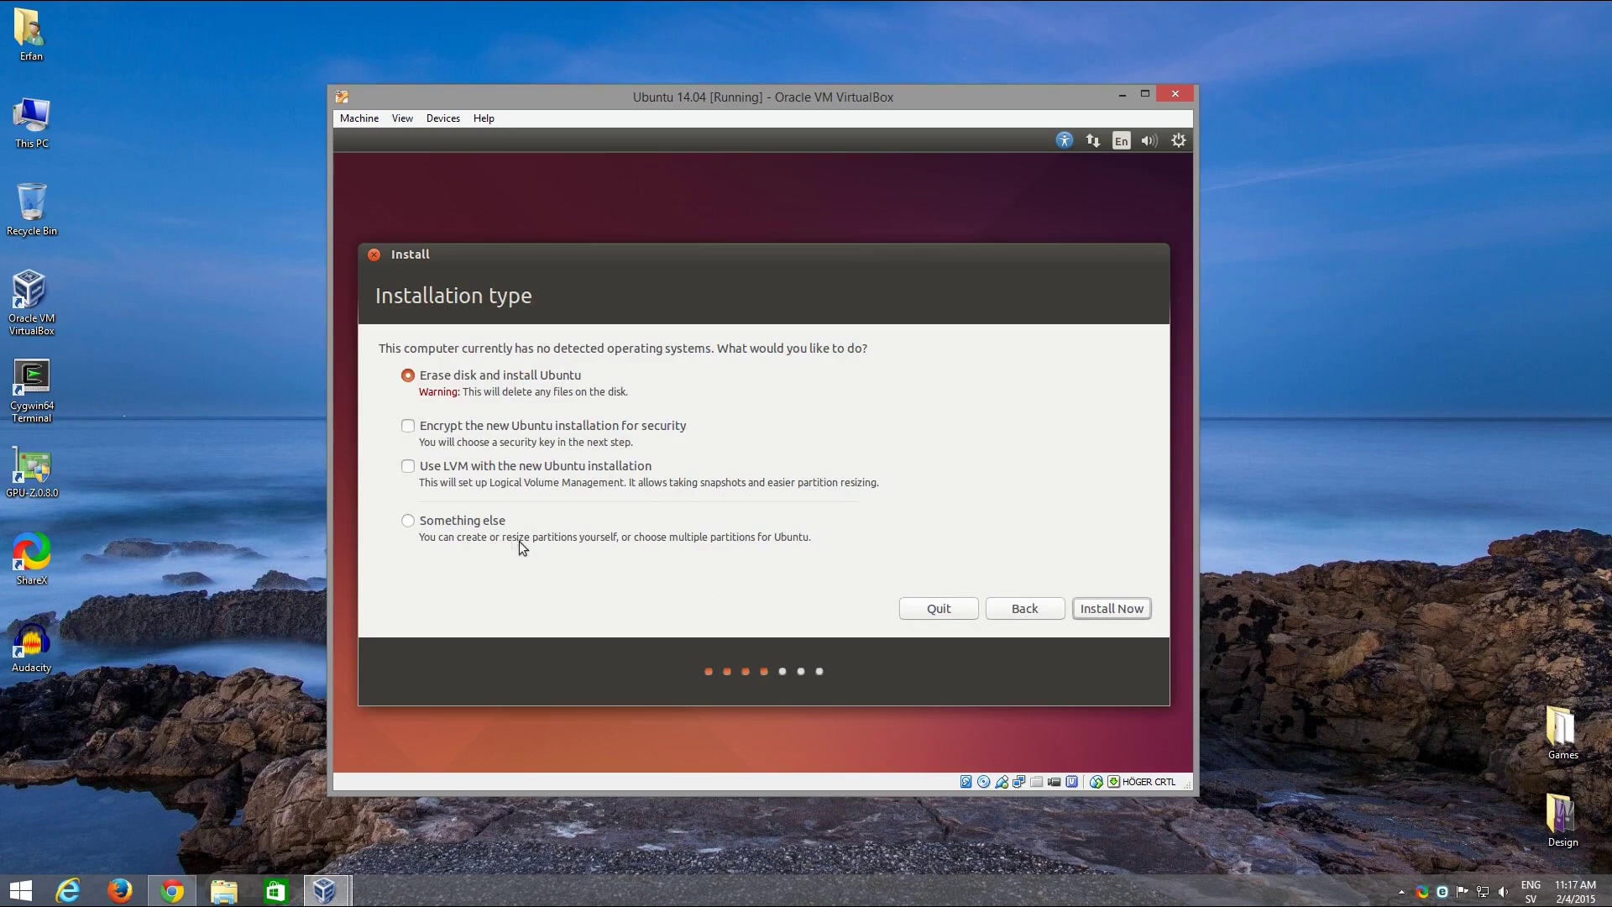
pyautogui.click(499, 524)
pyautogui.click(1088, 611)
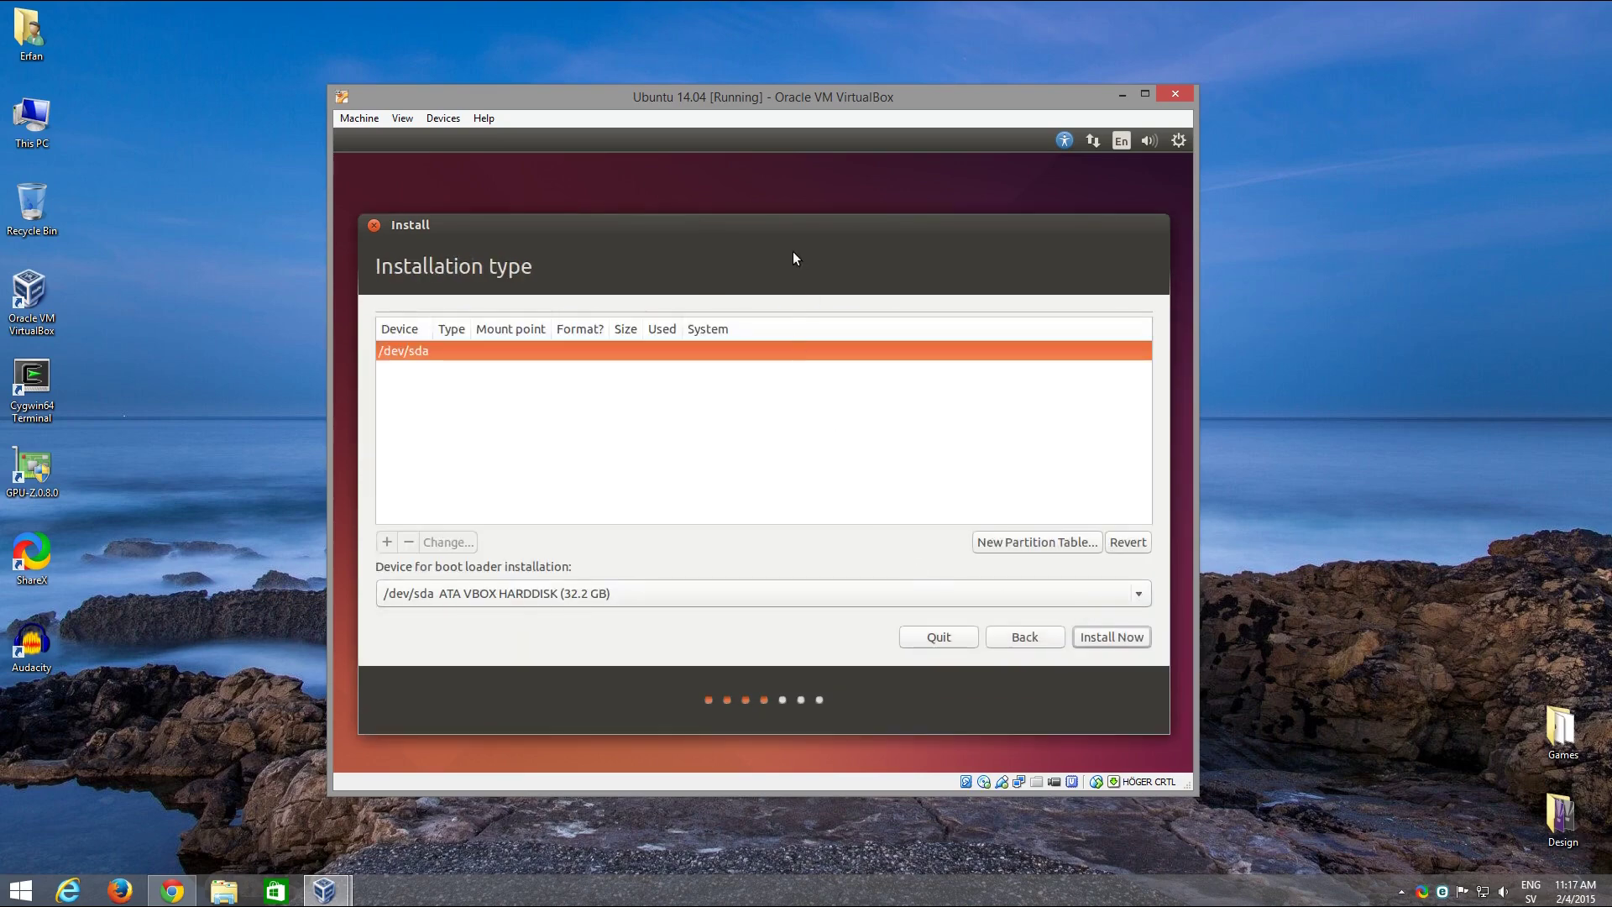
# Step: Replace /dev/sda's partition table with a new empty one
pyautogui.moveTo(787, 227); pyautogui.dragTo(792, 210)
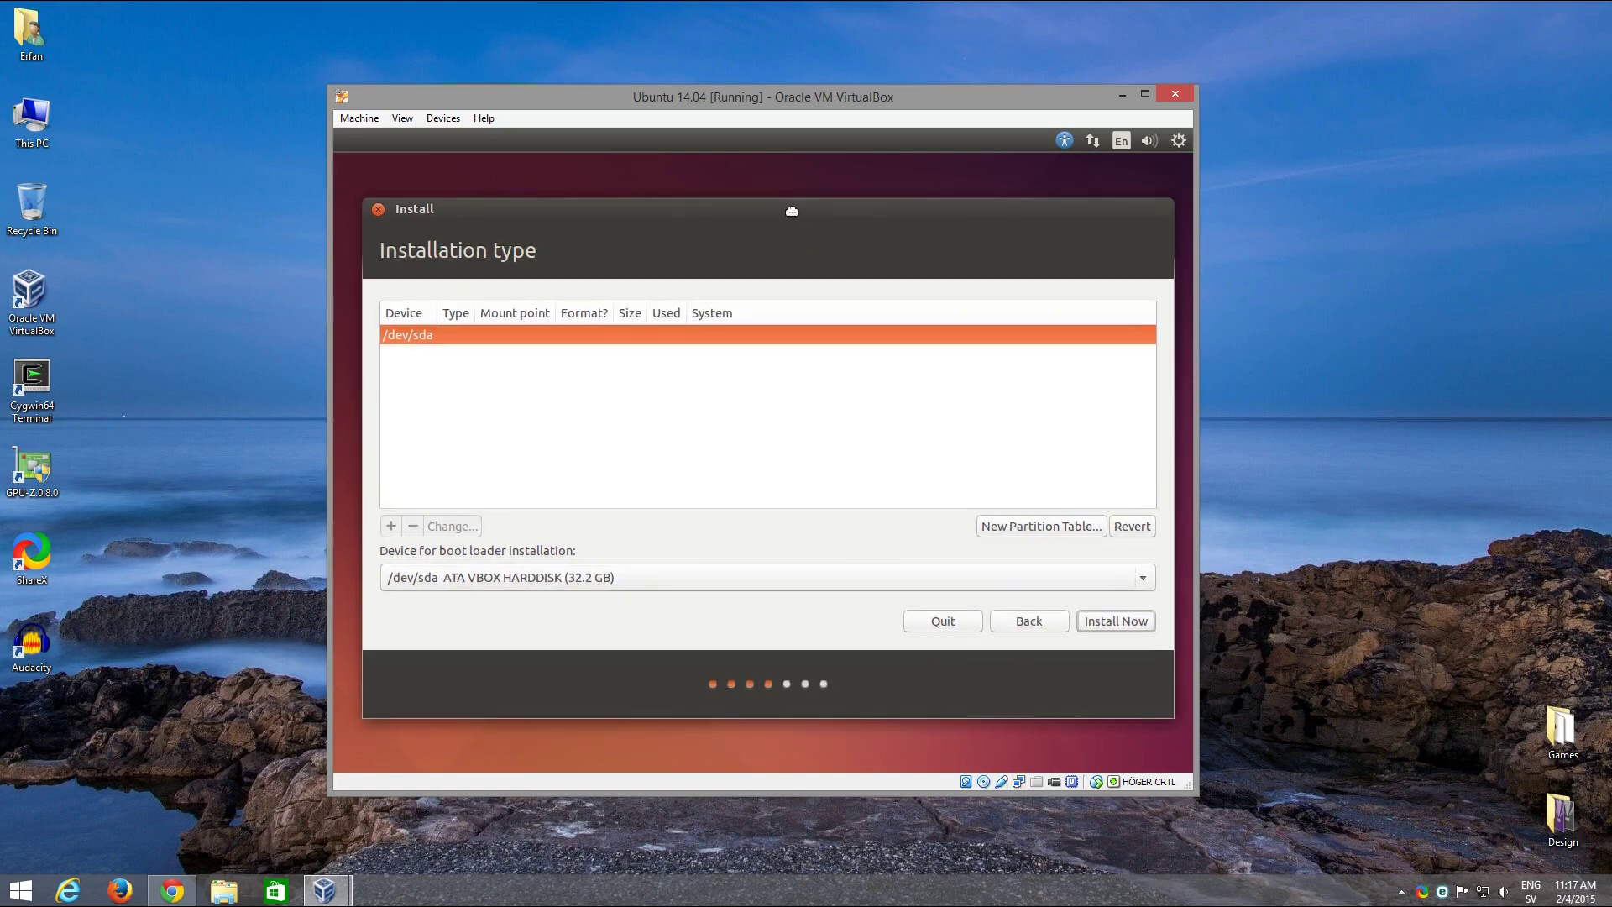
pyautogui.click(1056, 527)
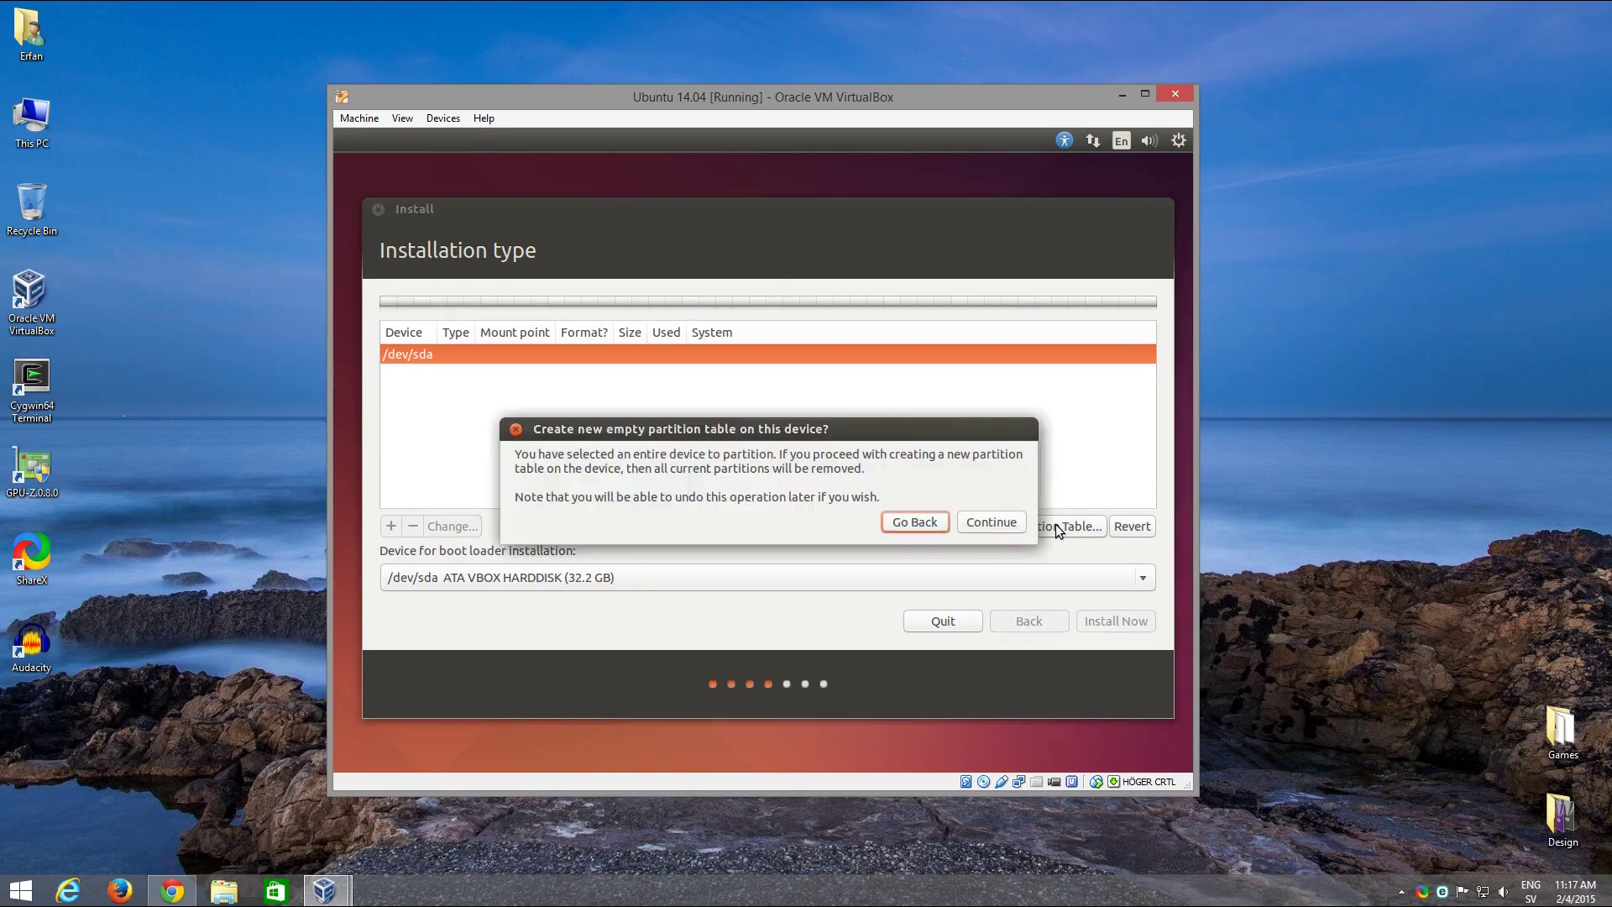
pyautogui.click(988, 524)
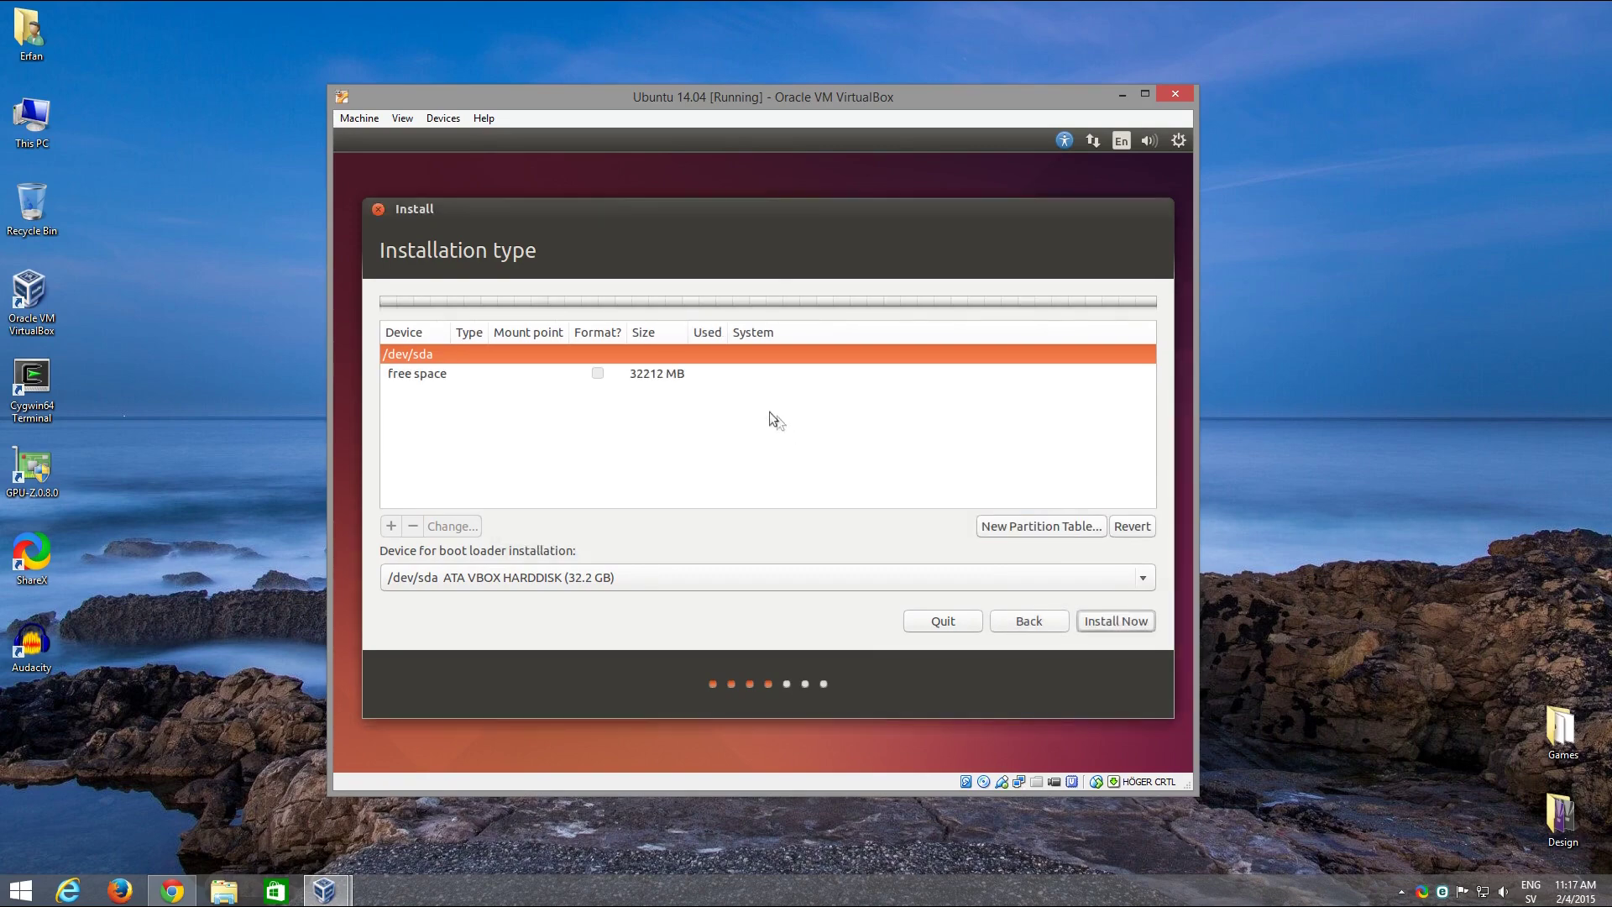
# Step: Create a 512 MB btrfs partition in the free space
pyautogui.click(653, 380)
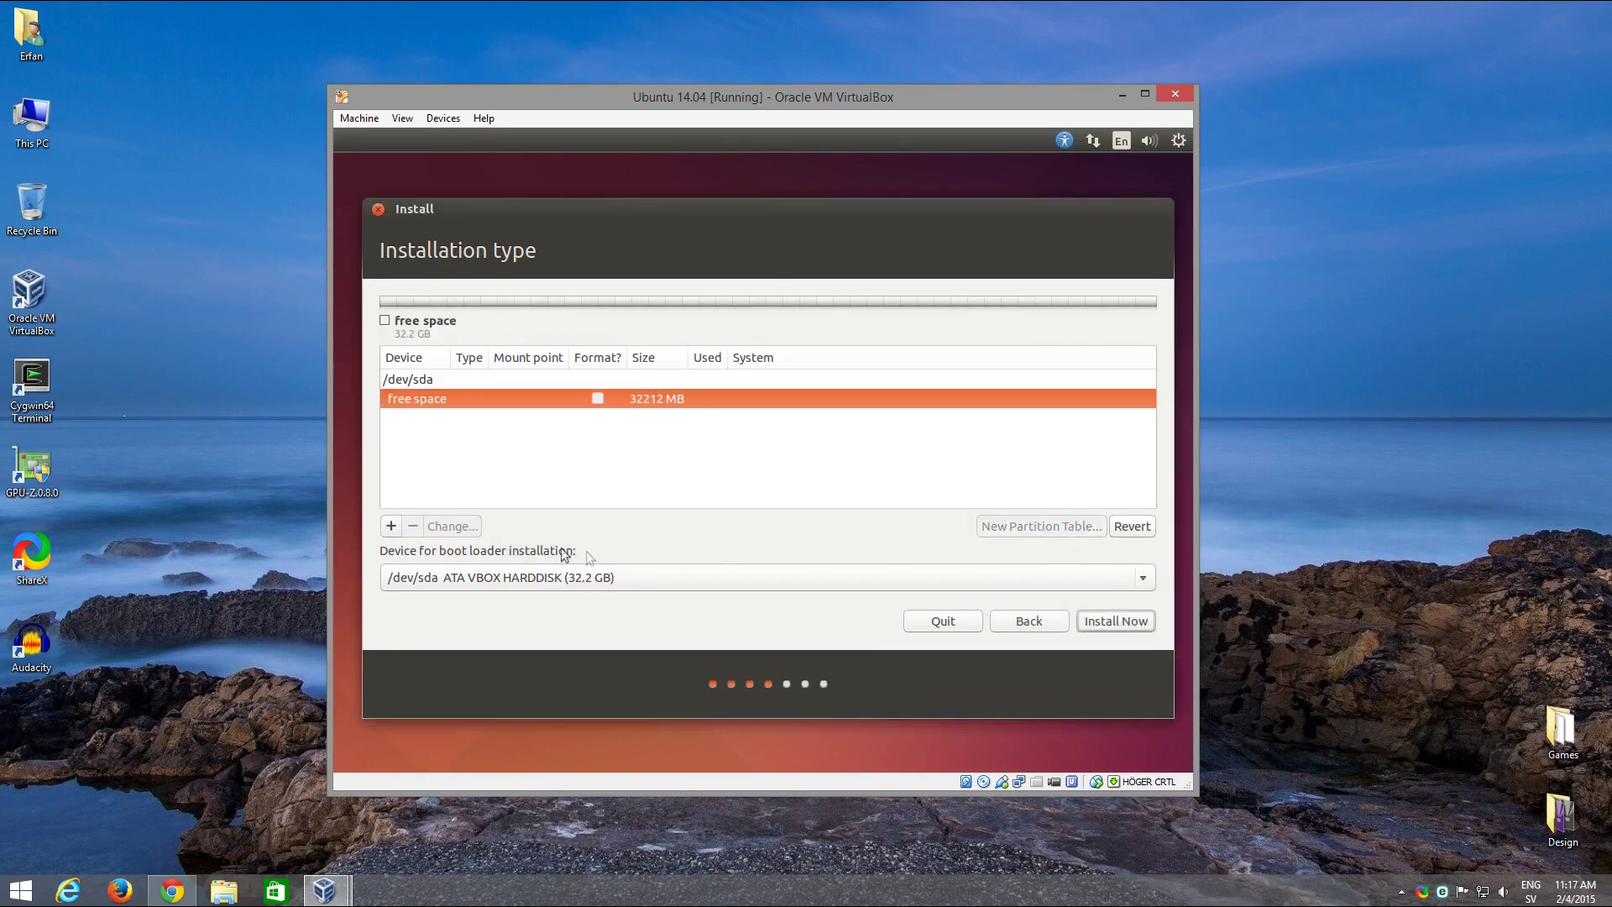
pyautogui.click(393, 526)
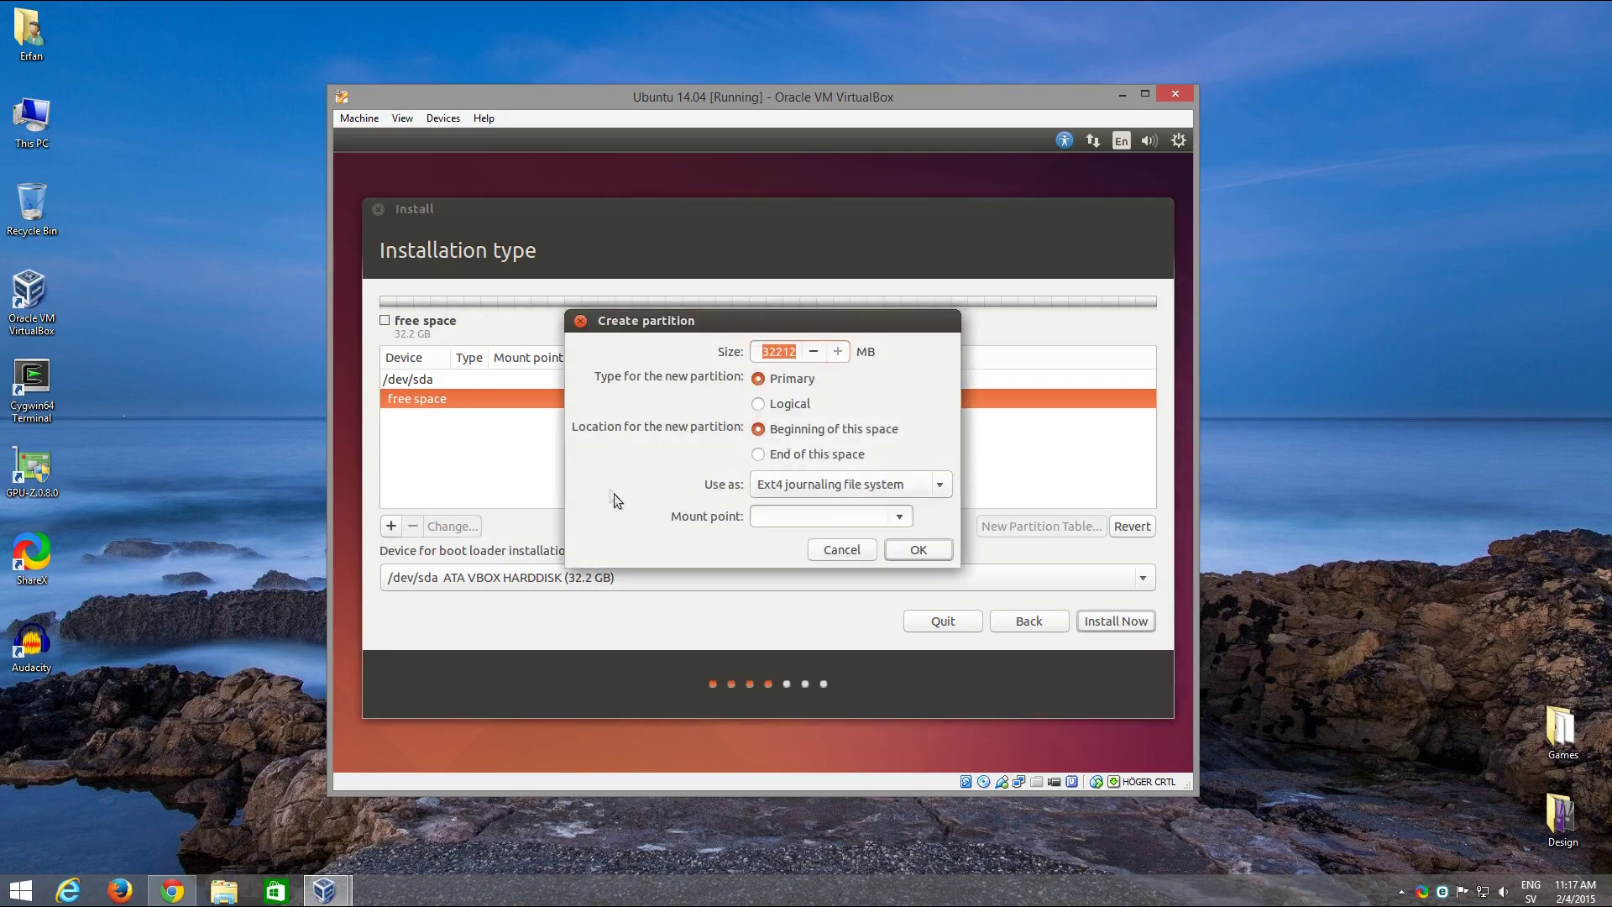
pyautogui.write('512')
pyautogui.click(838, 487)
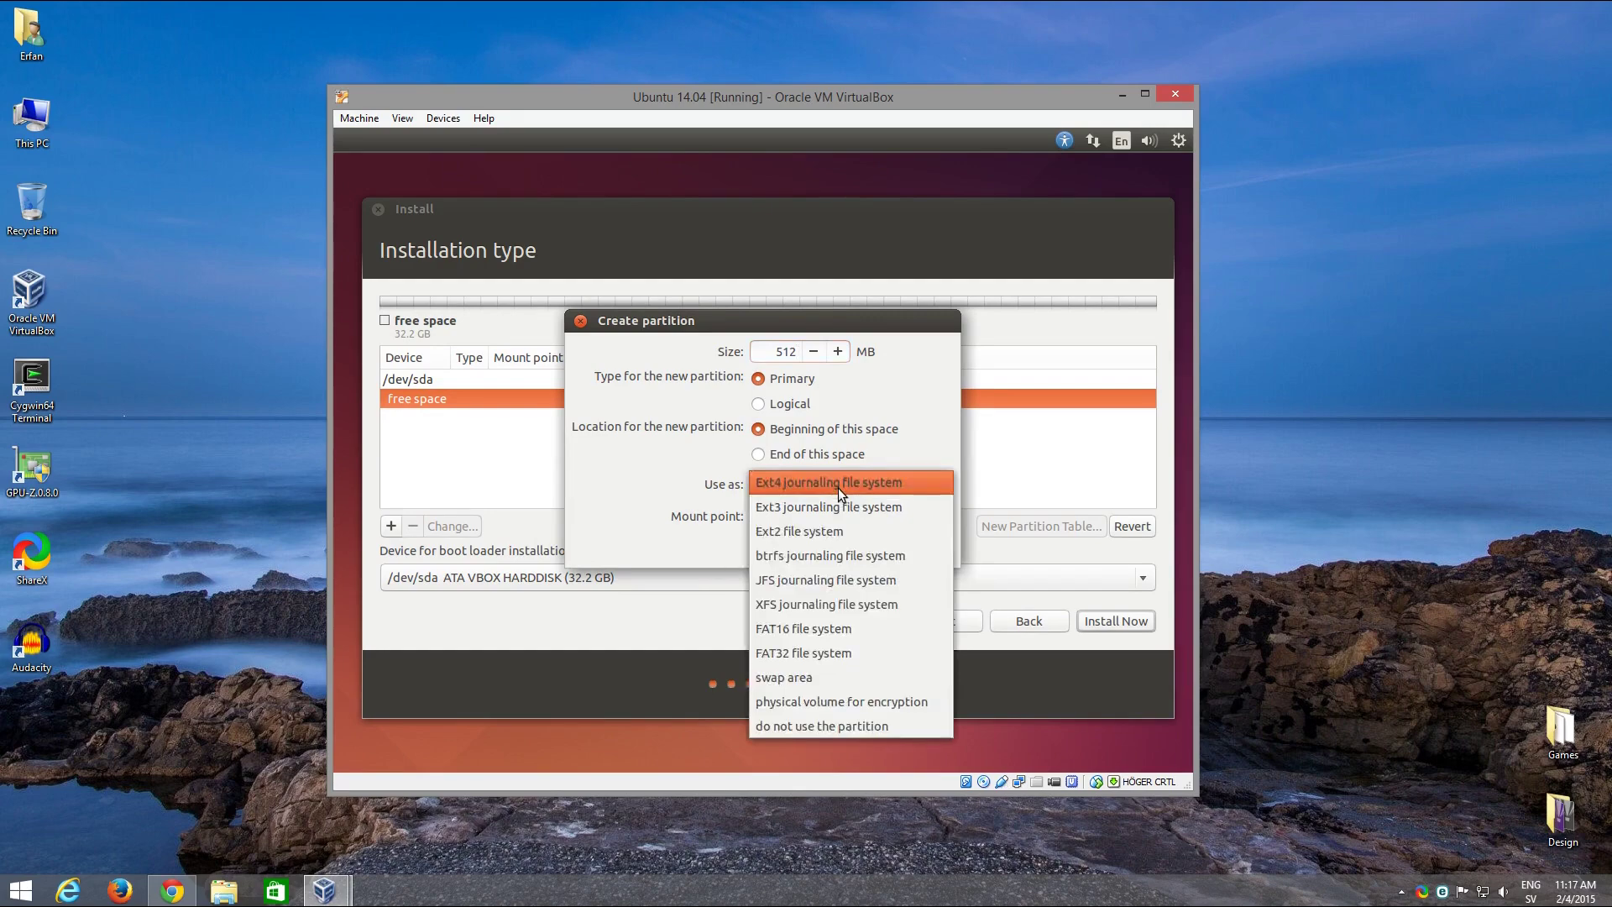
pyautogui.click(841, 562)
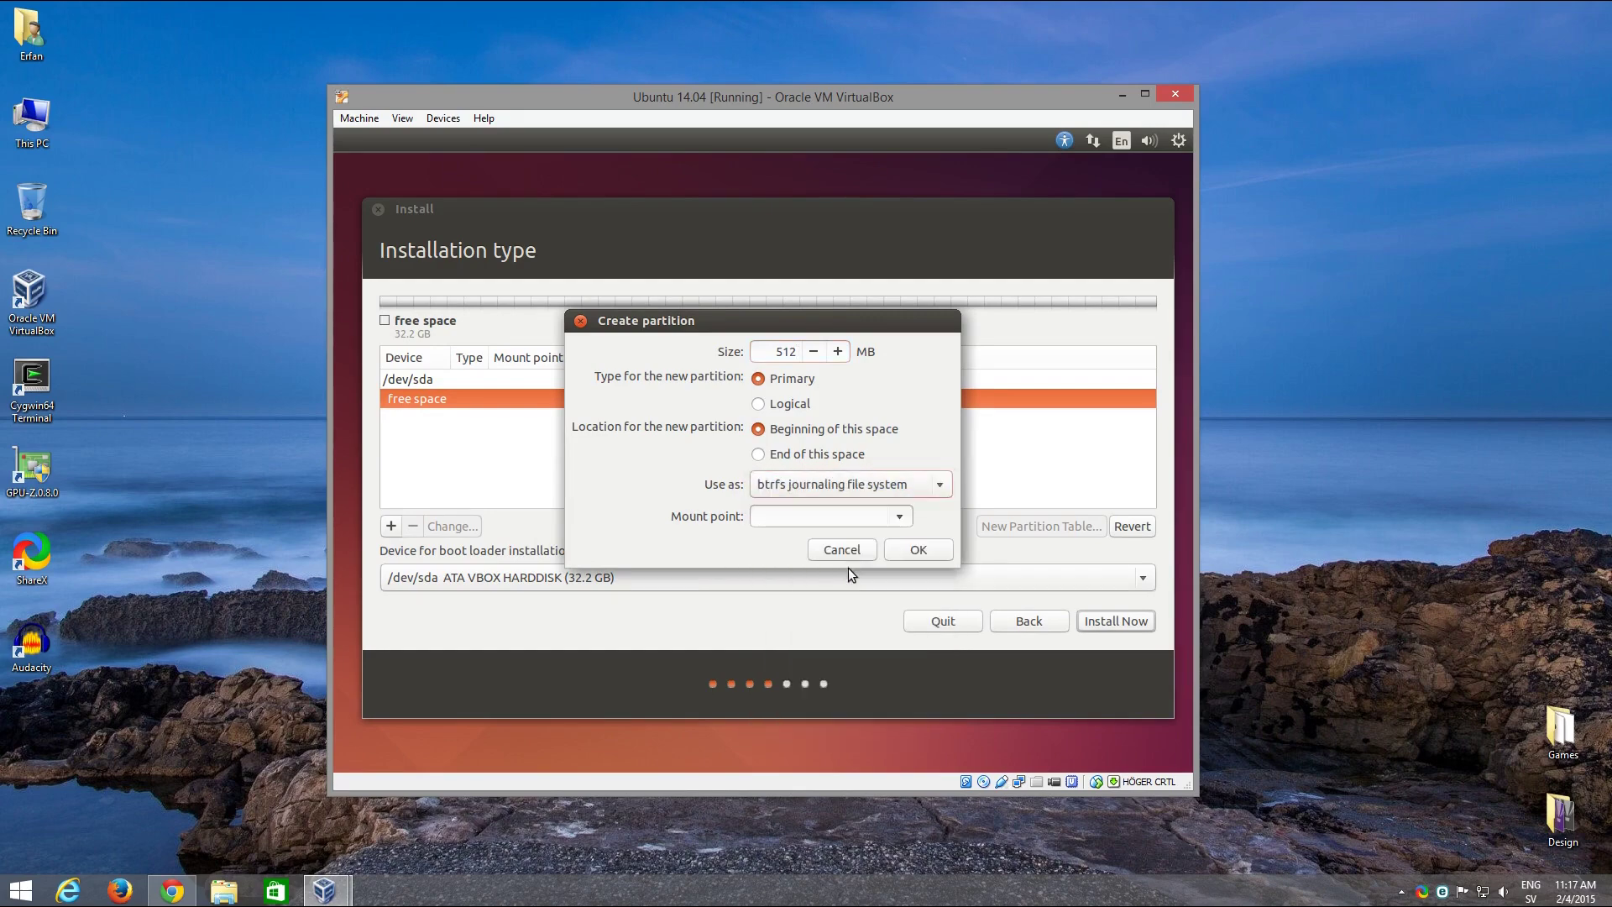
pyautogui.click(907, 550)
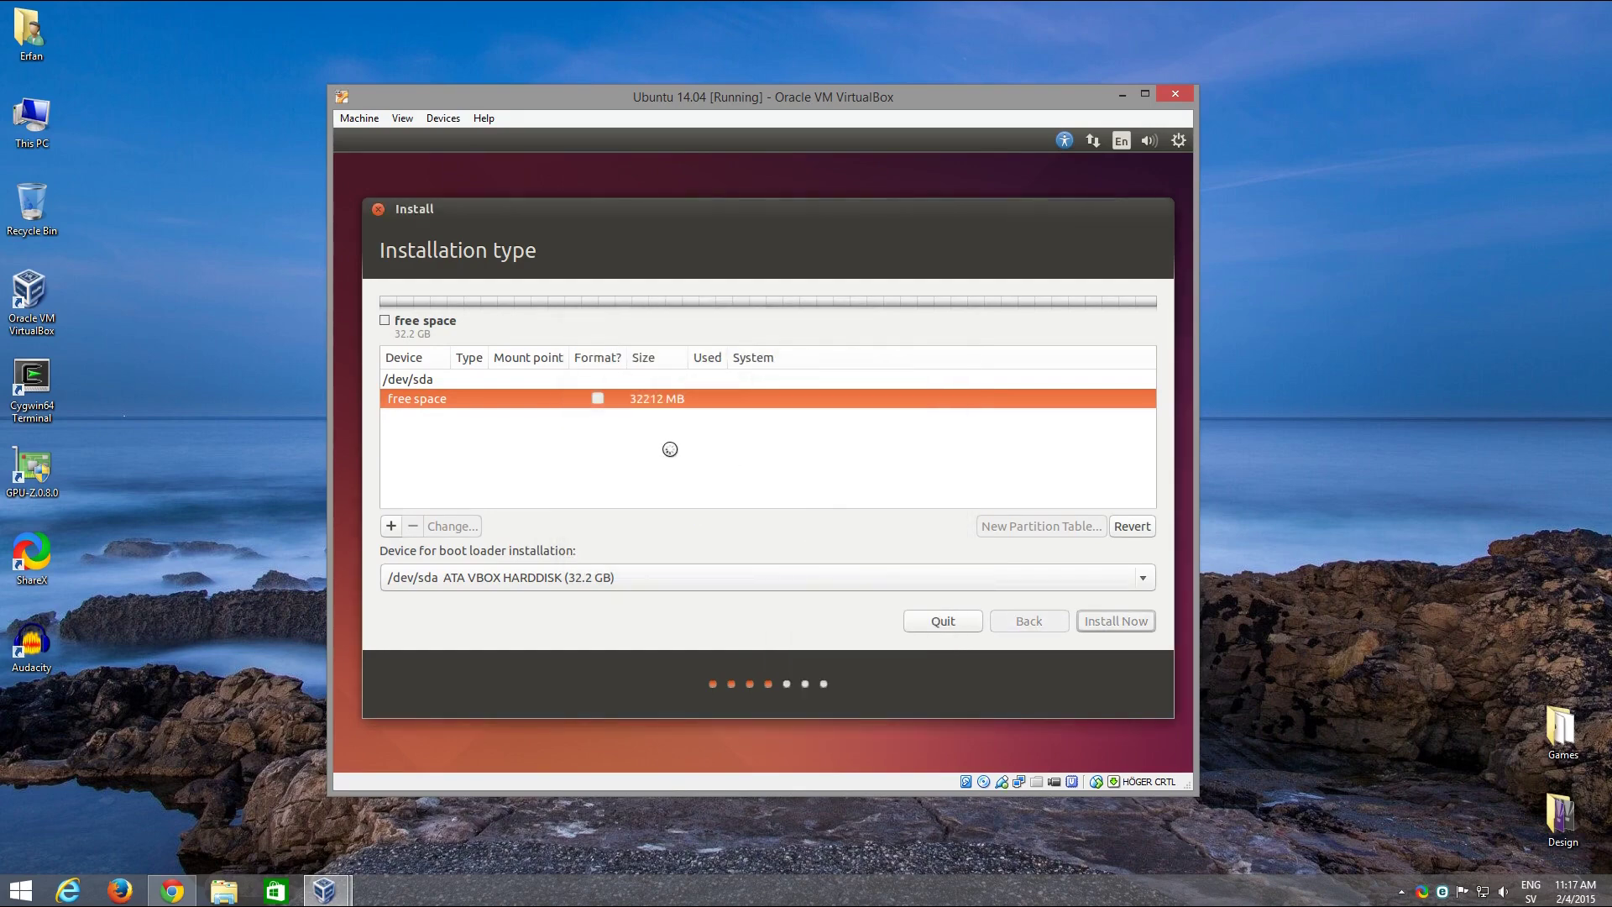
# Step: Create a 1024 MB primary swap partition from the free space after sda1
pyautogui.click(517, 417)
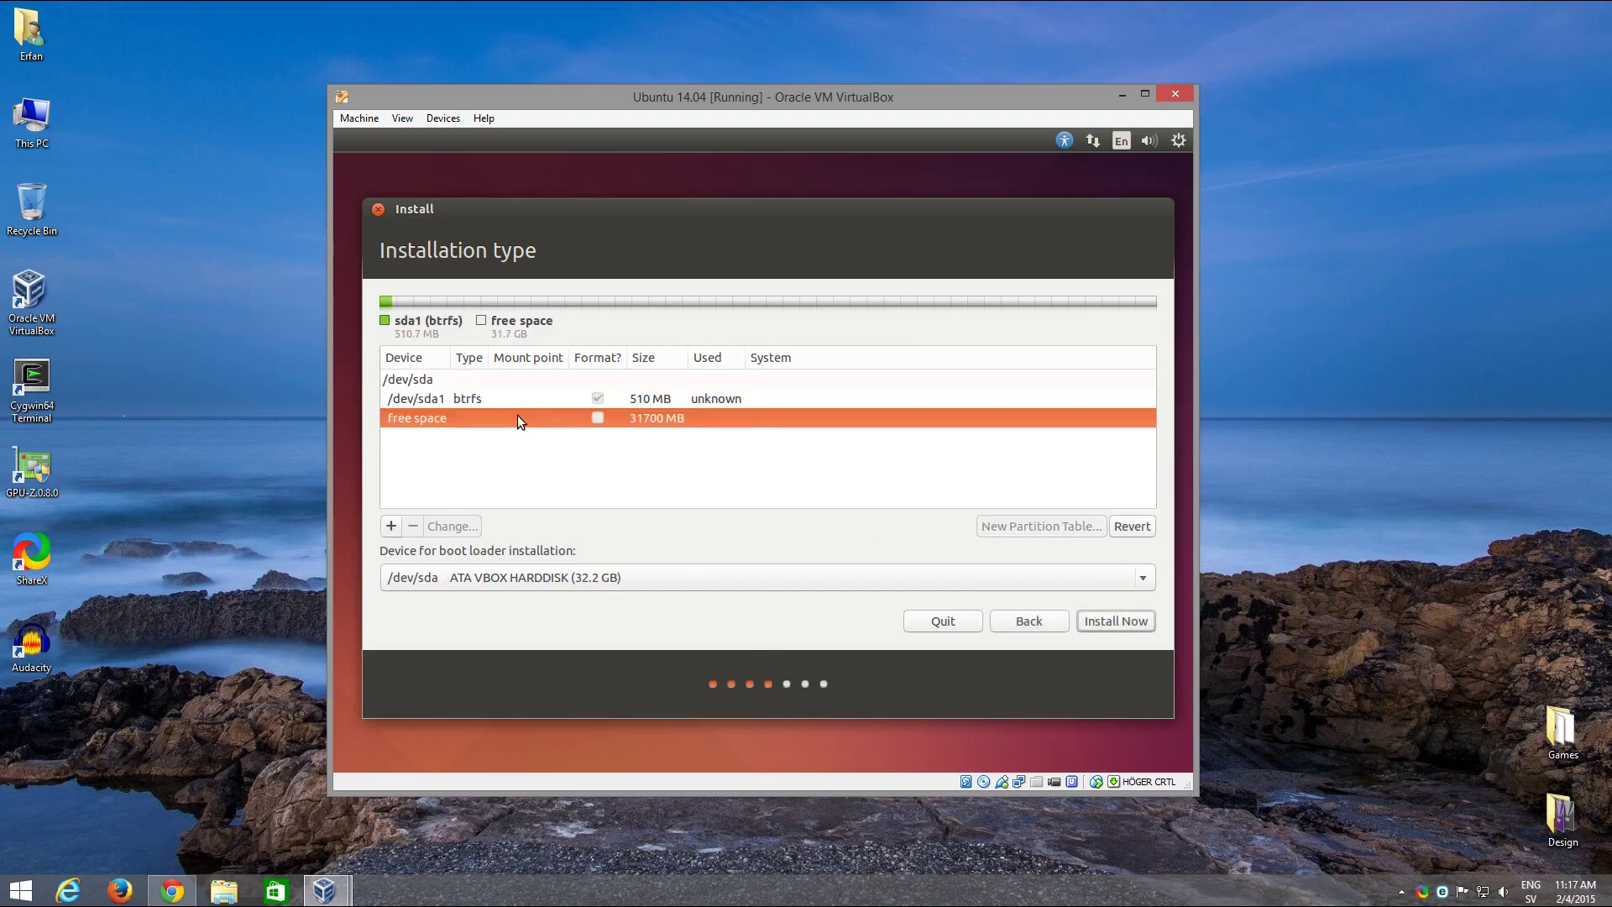
pyautogui.click(391, 525)
pyautogui.click(785, 485)
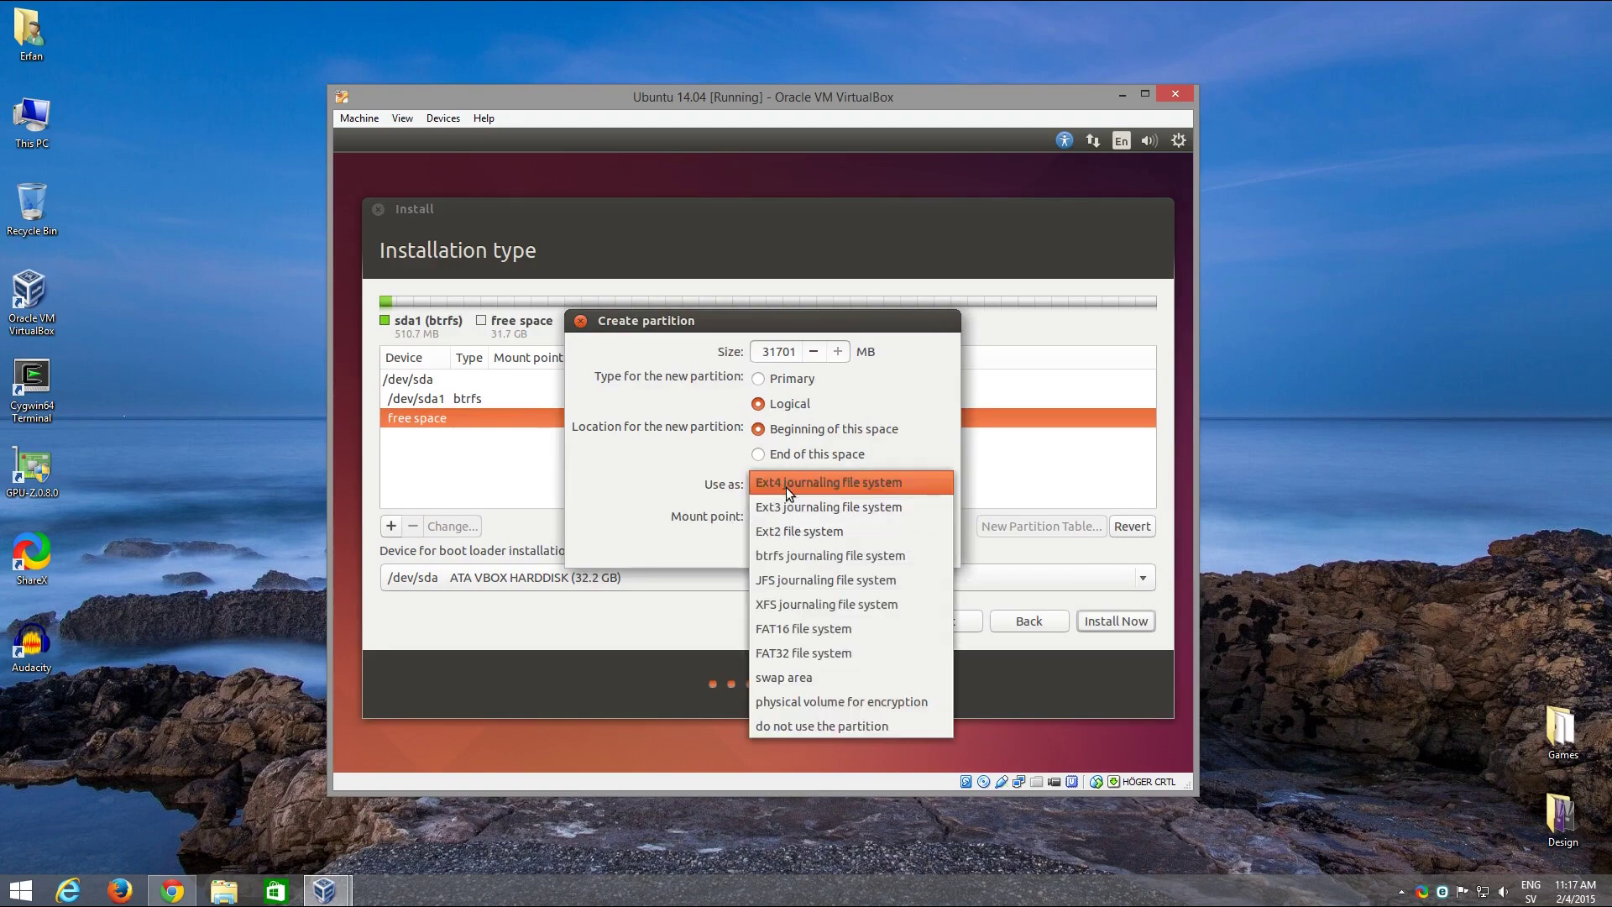
pyautogui.click(808, 669)
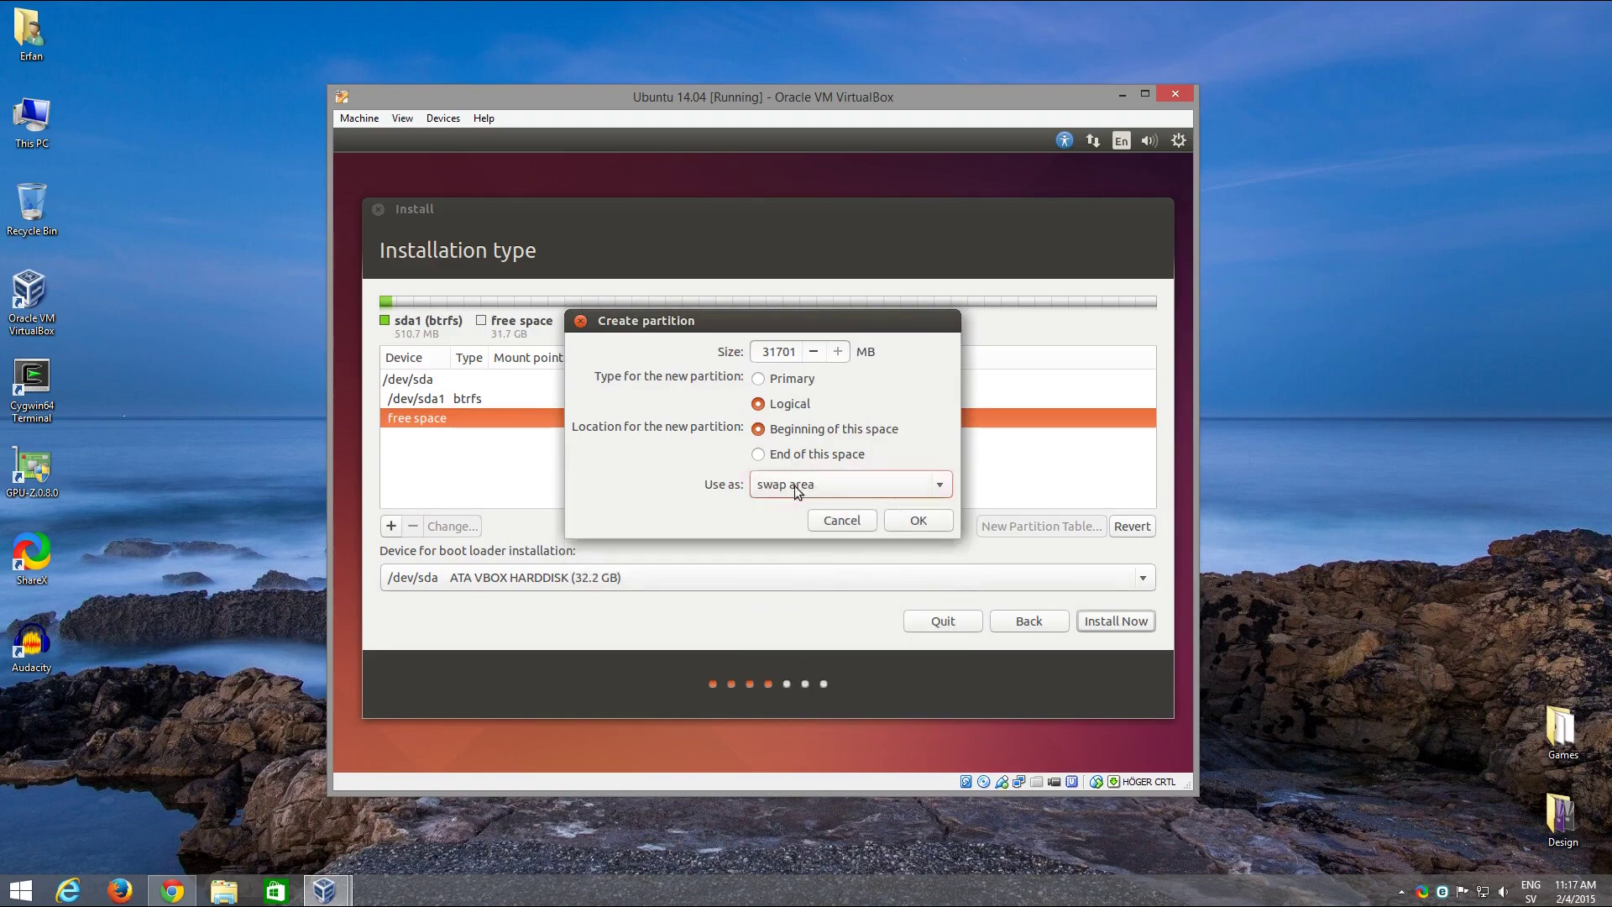
pyautogui.doubleClick(789, 352)
pyautogui.write('1024')
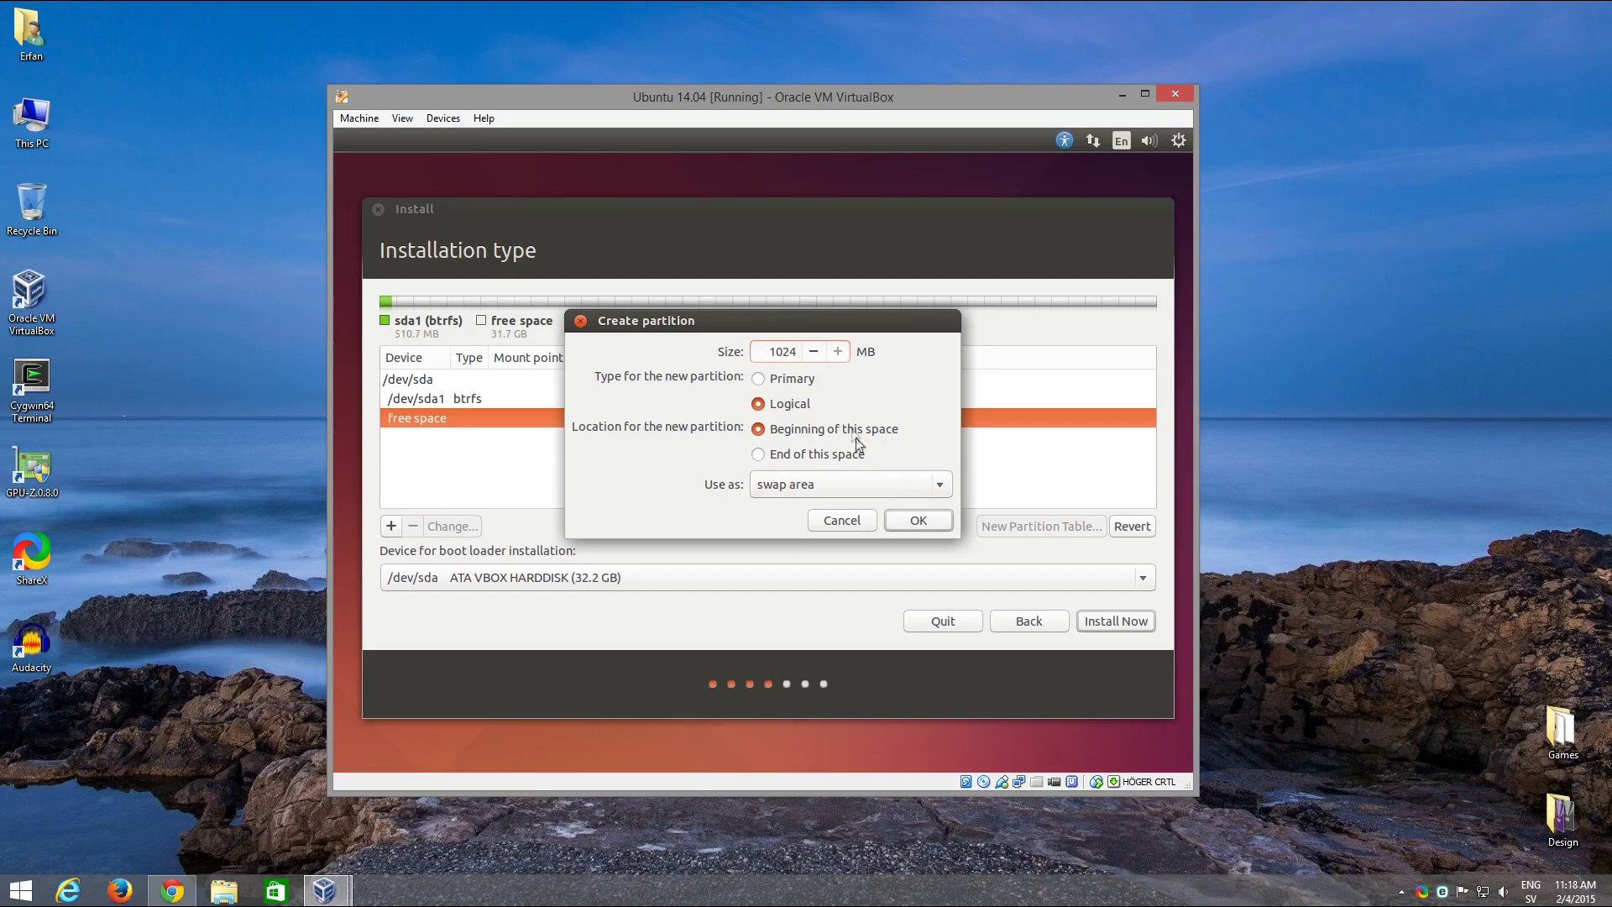
pyautogui.click(797, 382)
pyautogui.click(908, 522)
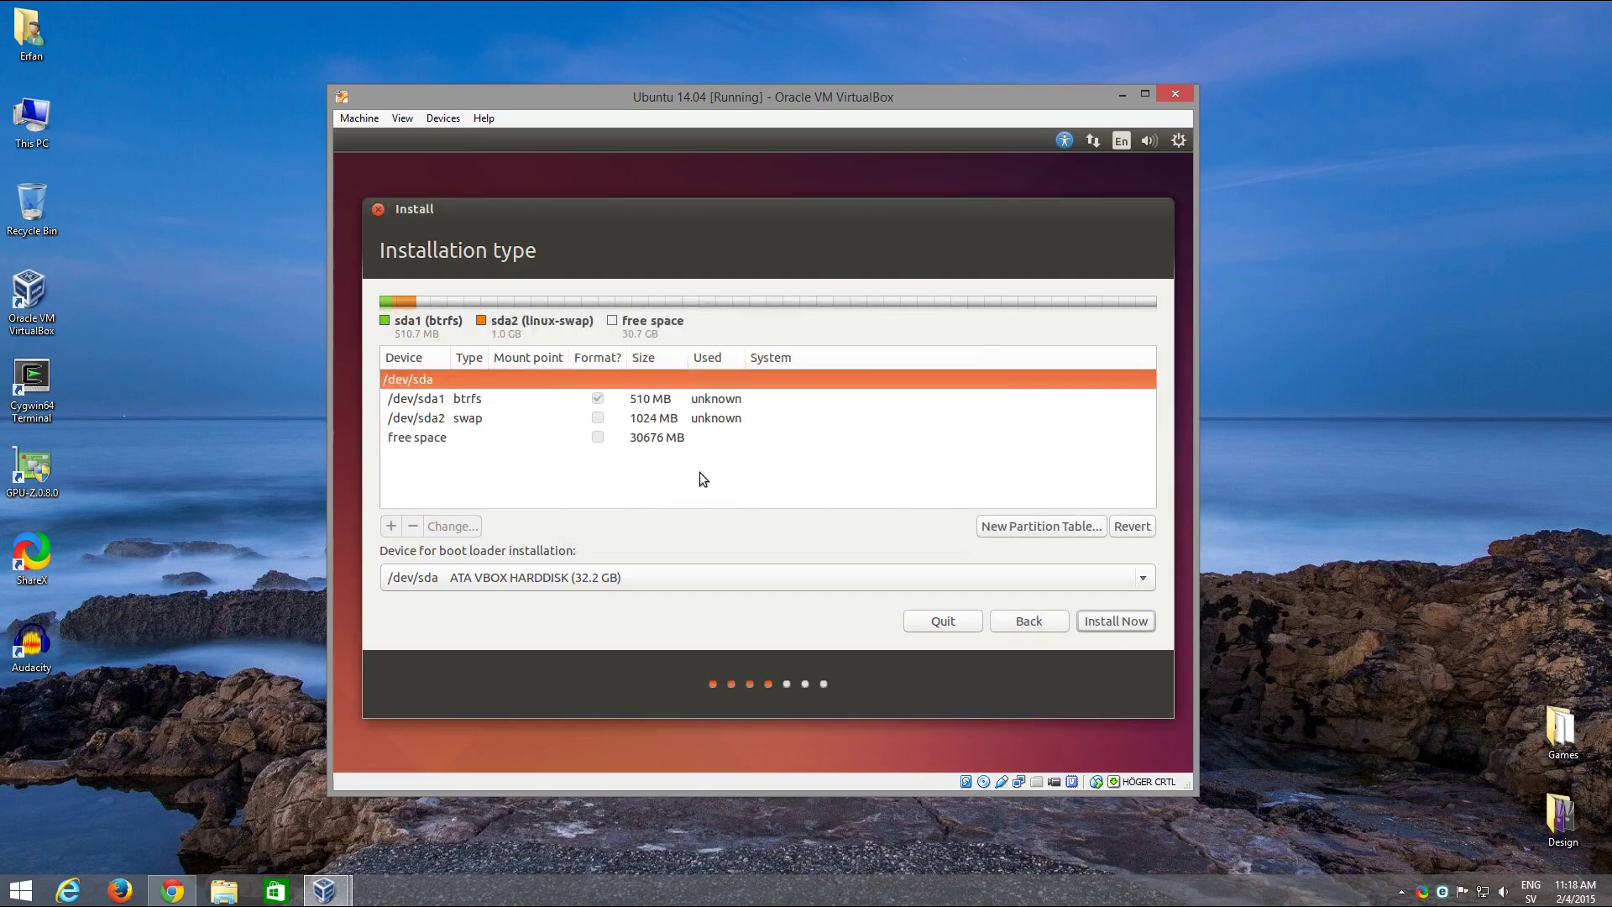
# Step: Create a primary root partition mounted at / from the remaining space, then install, continuing past the sda1 warning
pyautogui.click(535, 436)
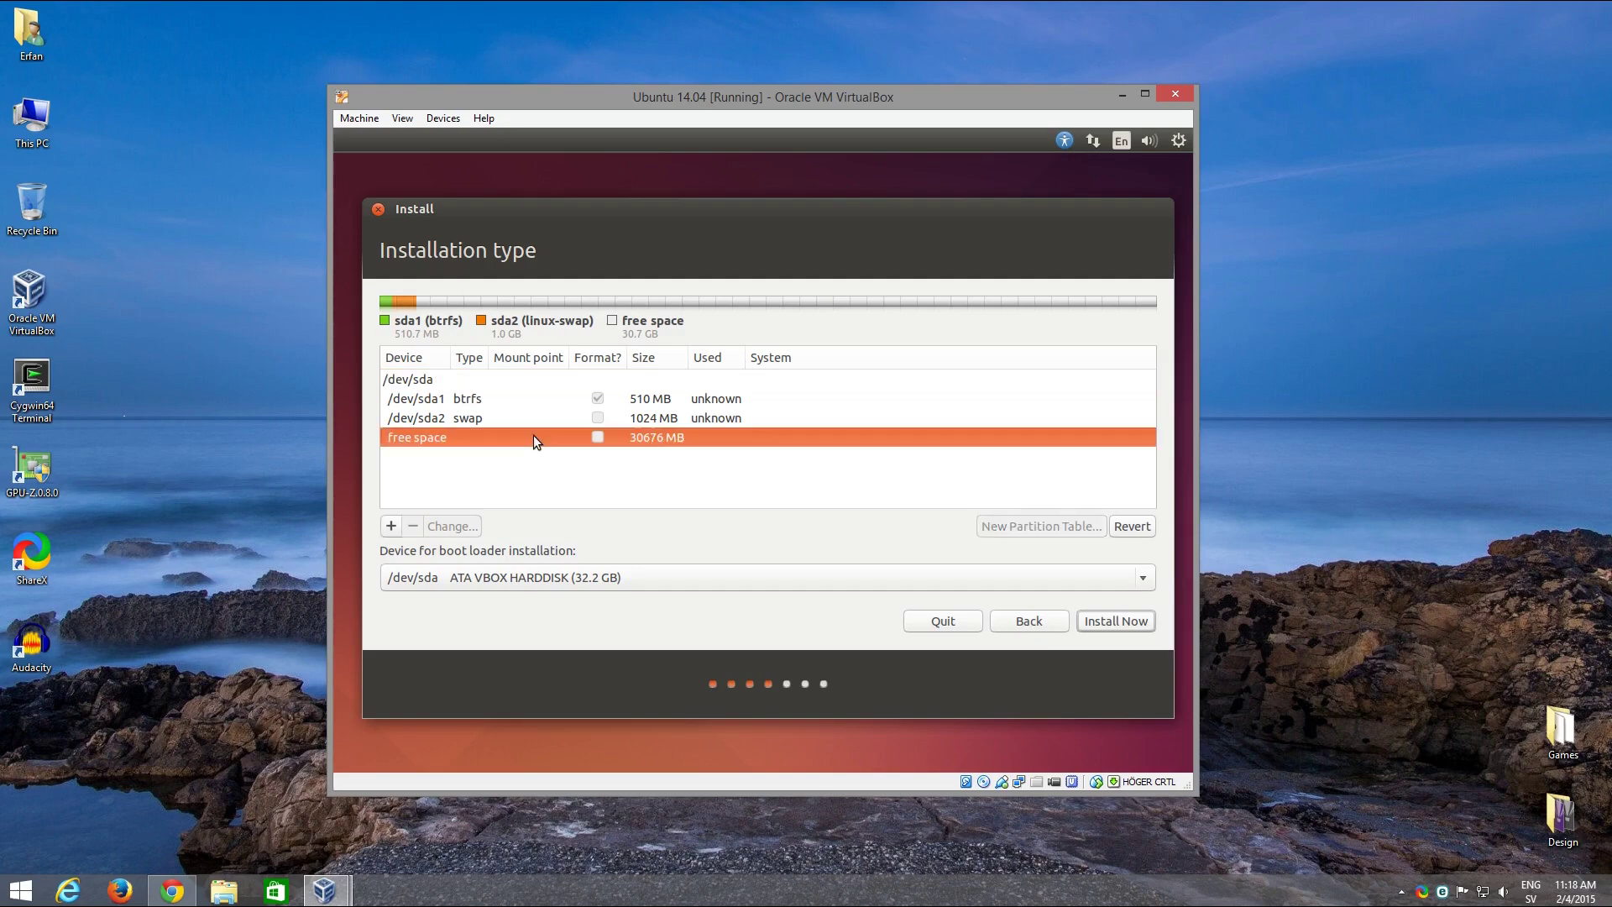
pyautogui.click(392, 527)
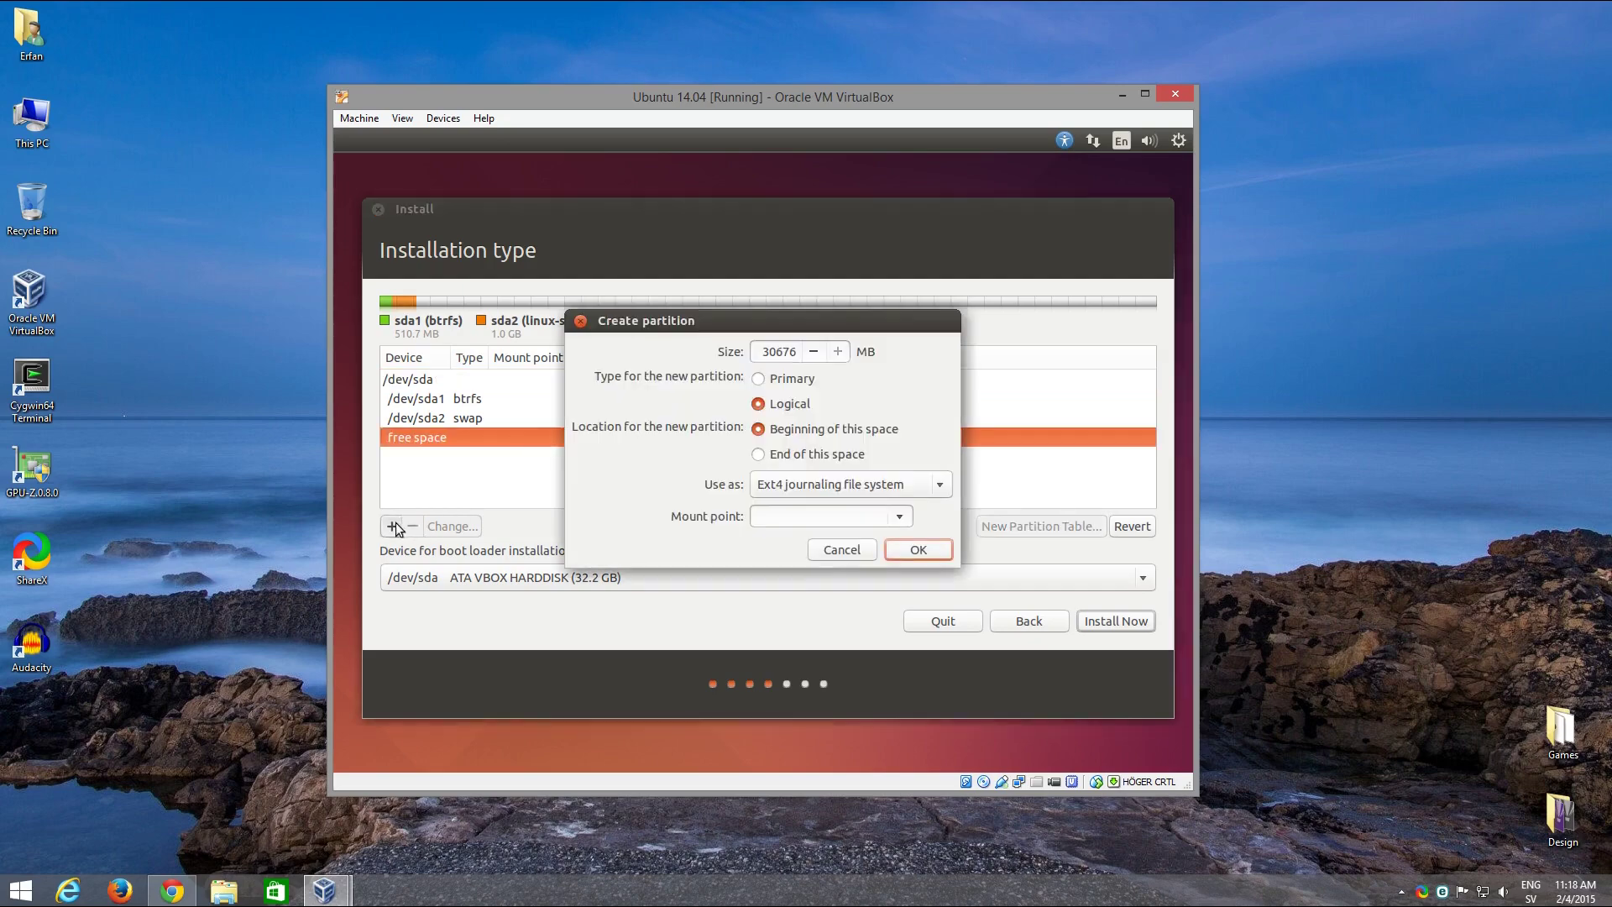
pyautogui.click(760, 379)
pyautogui.click(900, 518)
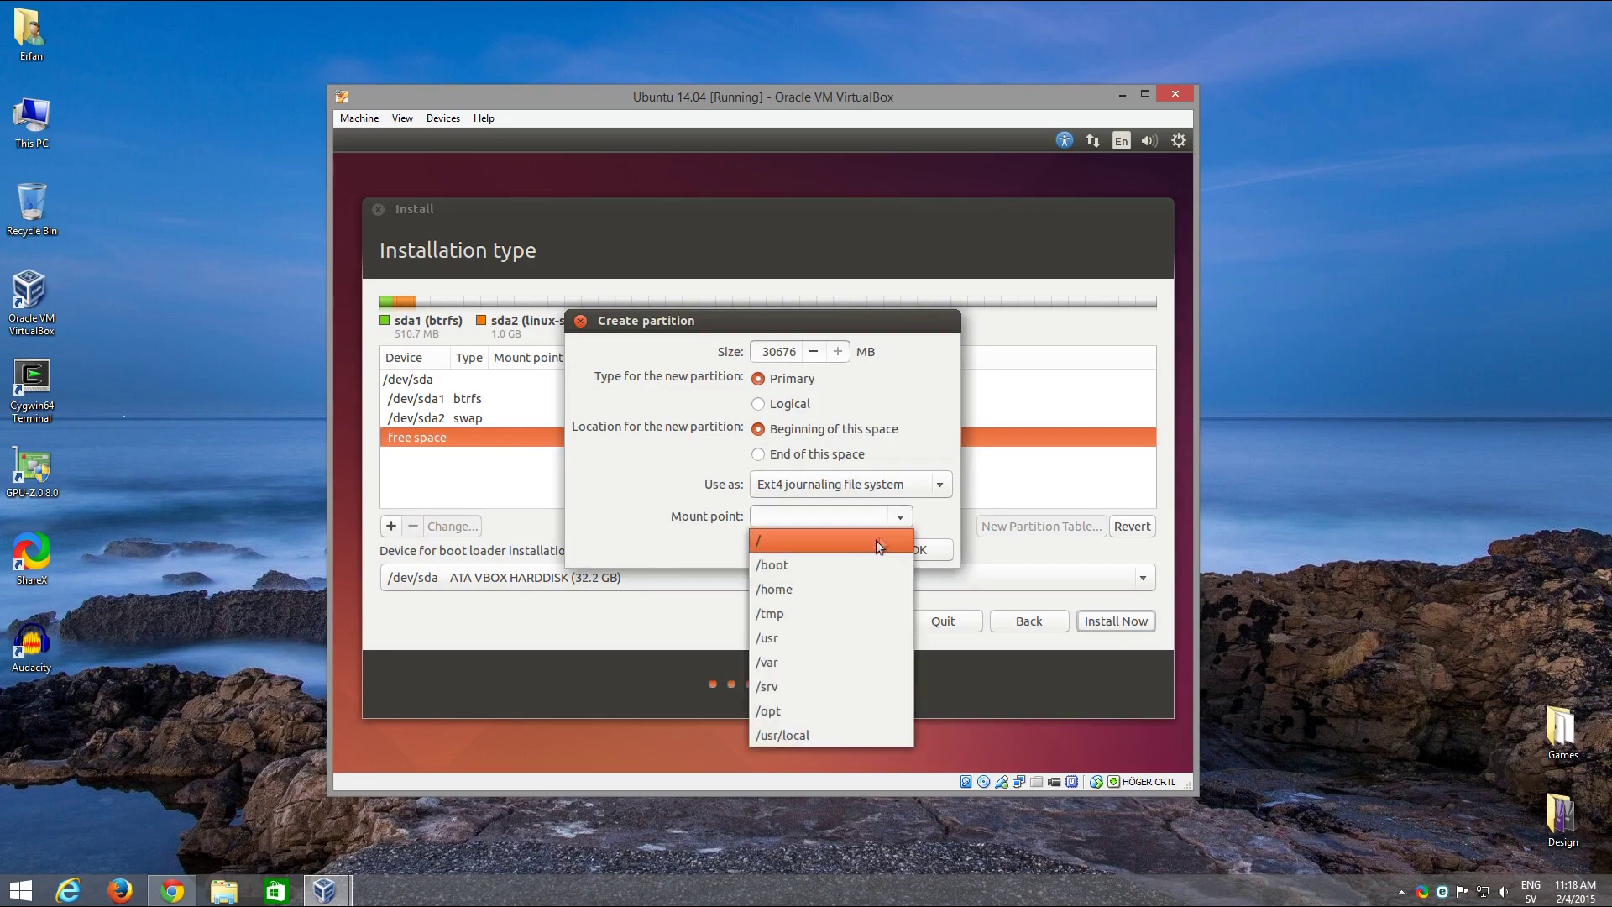
pyautogui.click(875, 541)
pyautogui.click(915, 548)
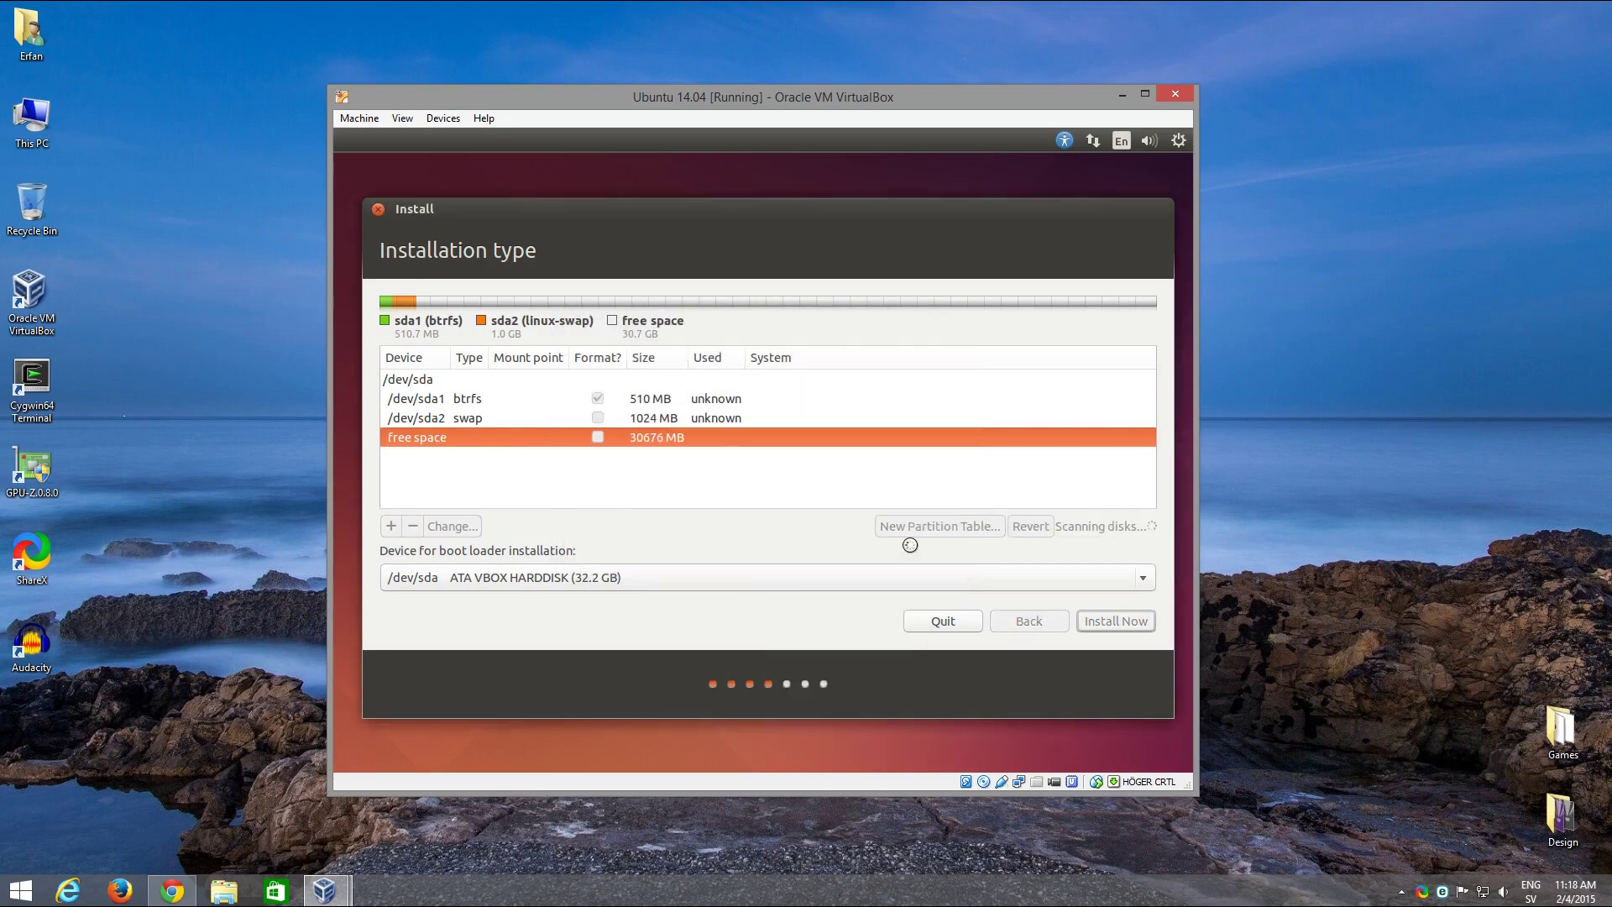
pyautogui.click(1097, 619)
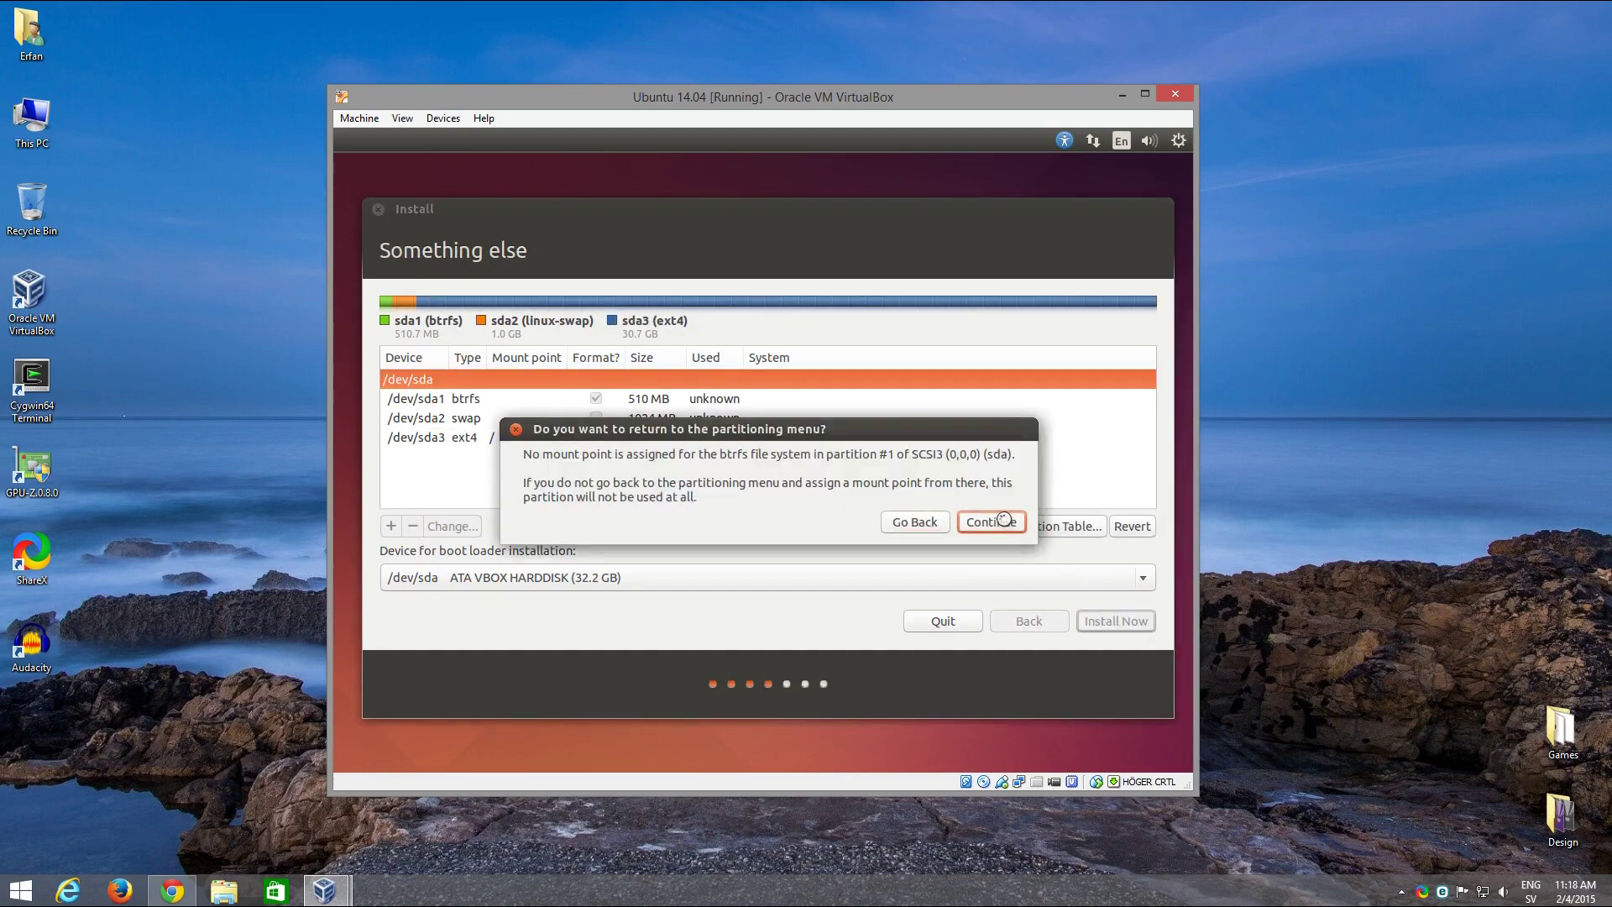
pyautogui.click(1004, 518)
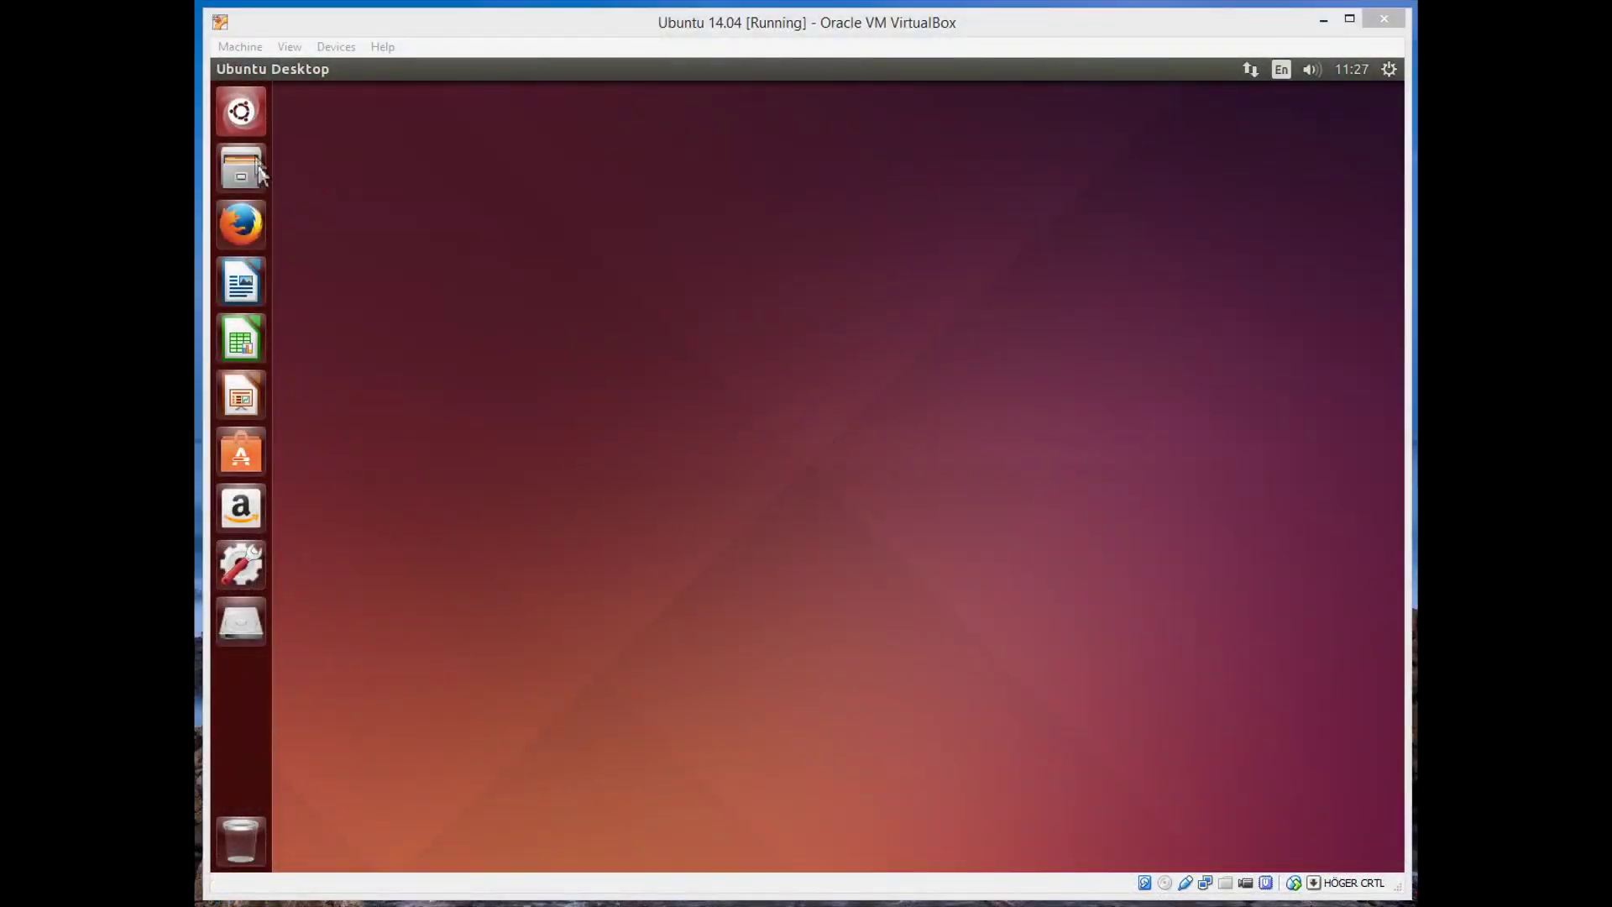
# Step: Open the Dash search on the freshly installed Ubuntu desktop
pyautogui.click(255, 120)
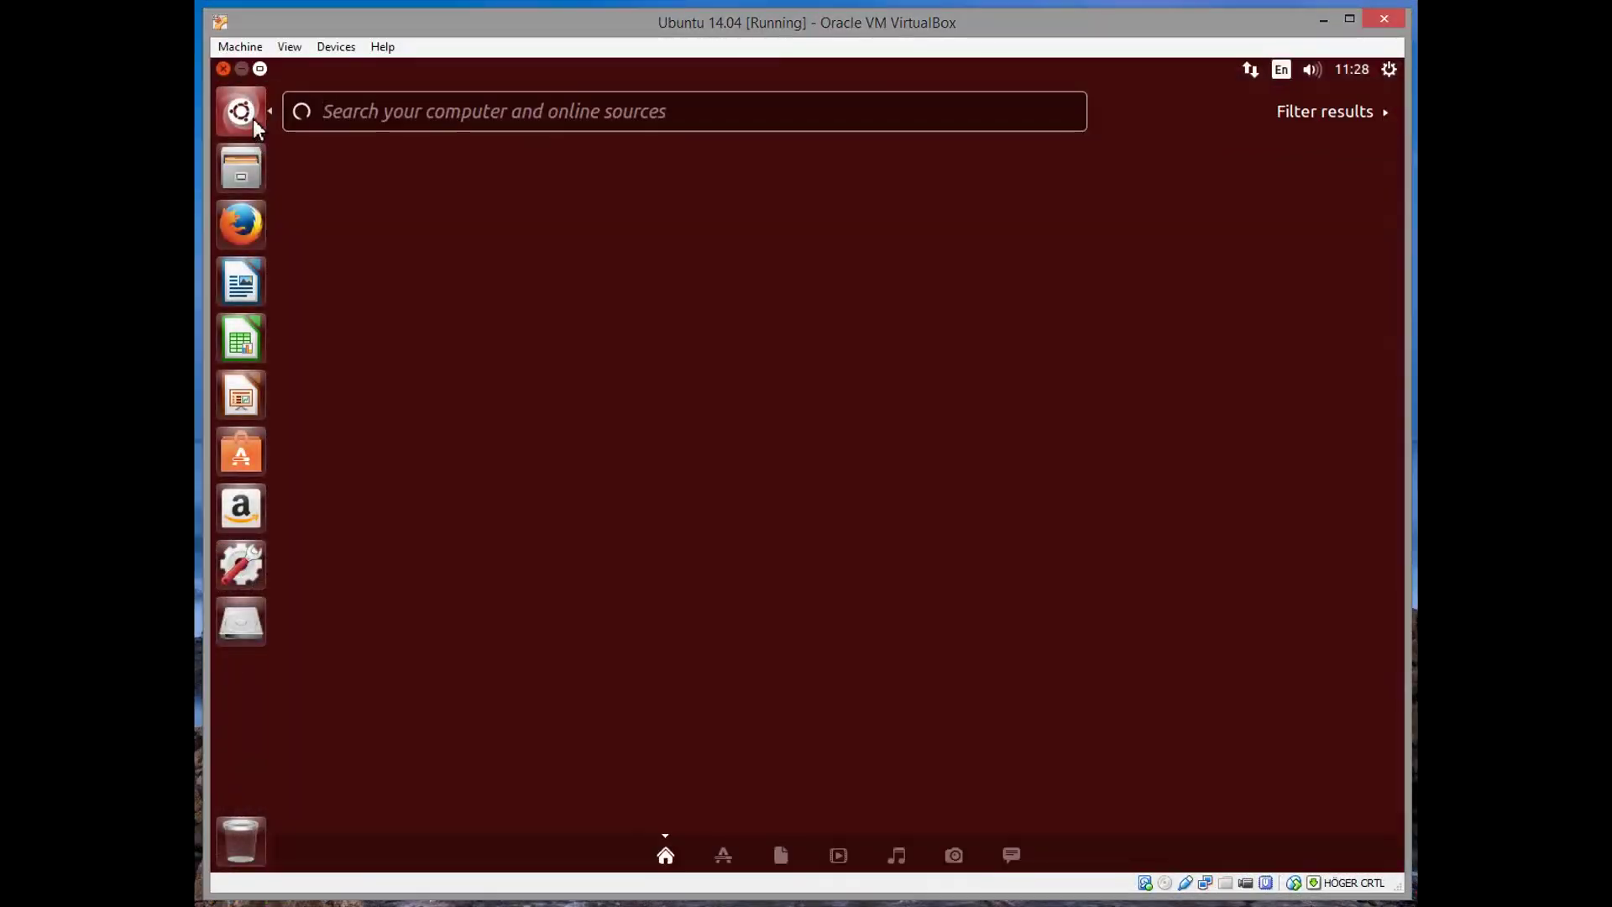
# Step: Launch Terminal from the Dash and run mount, showing root on /dev/sda3 ext4
pyautogui.write('term')
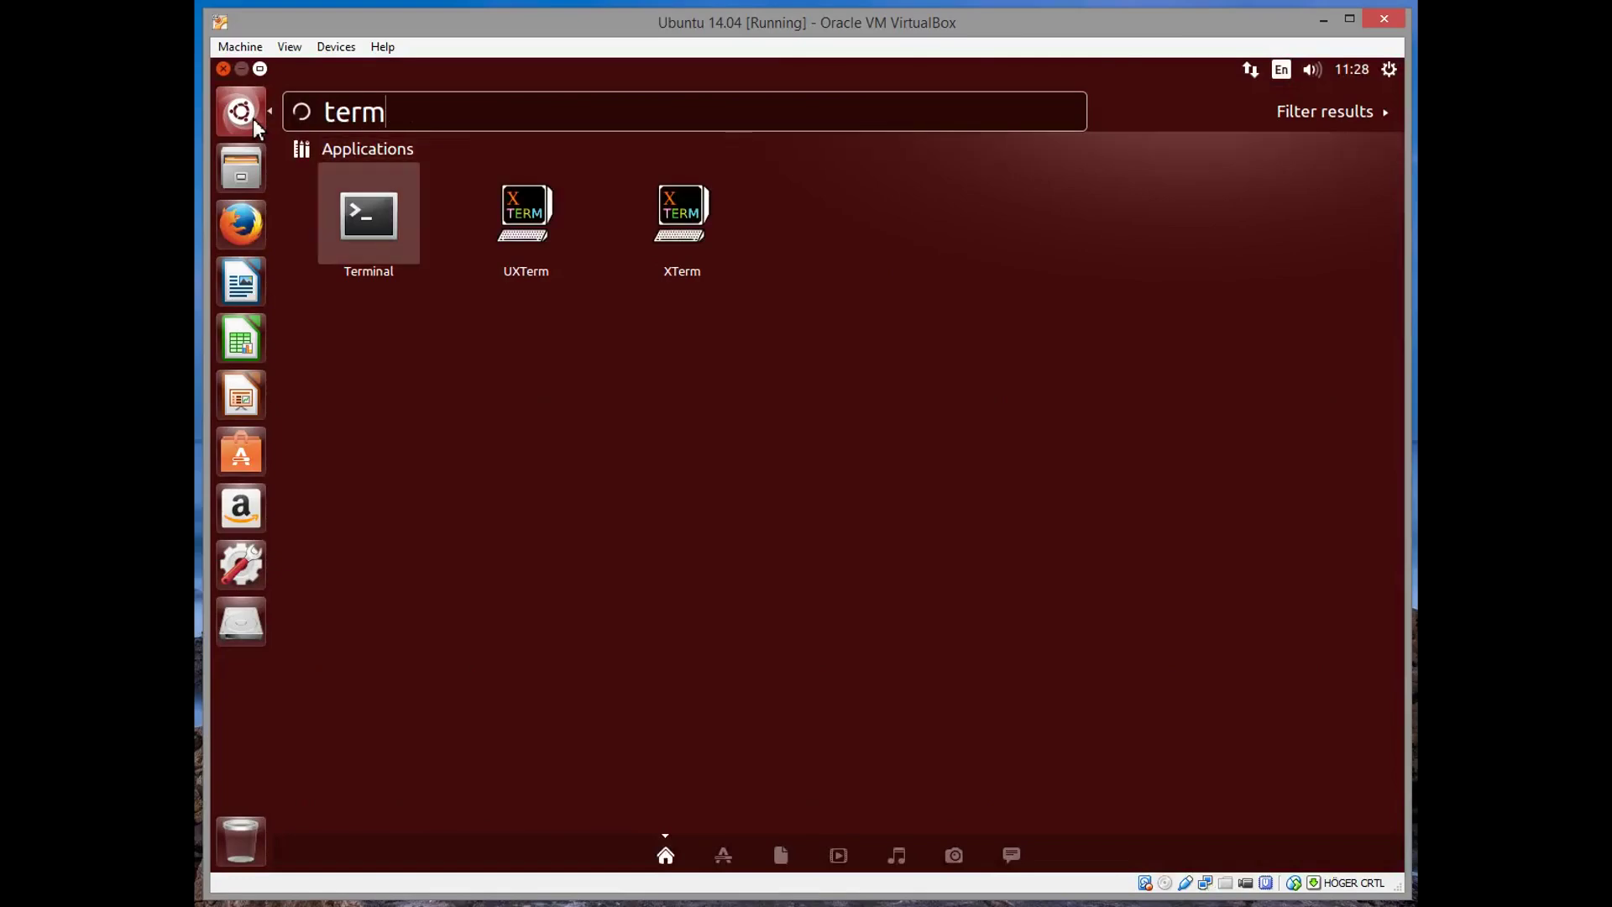
pyautogui.press('Return')
pyautogui.moveTo(525, 112); pyautogui.dragTo(638, 168)
pyautogui.write('mount')
pyautogui.press('Return')
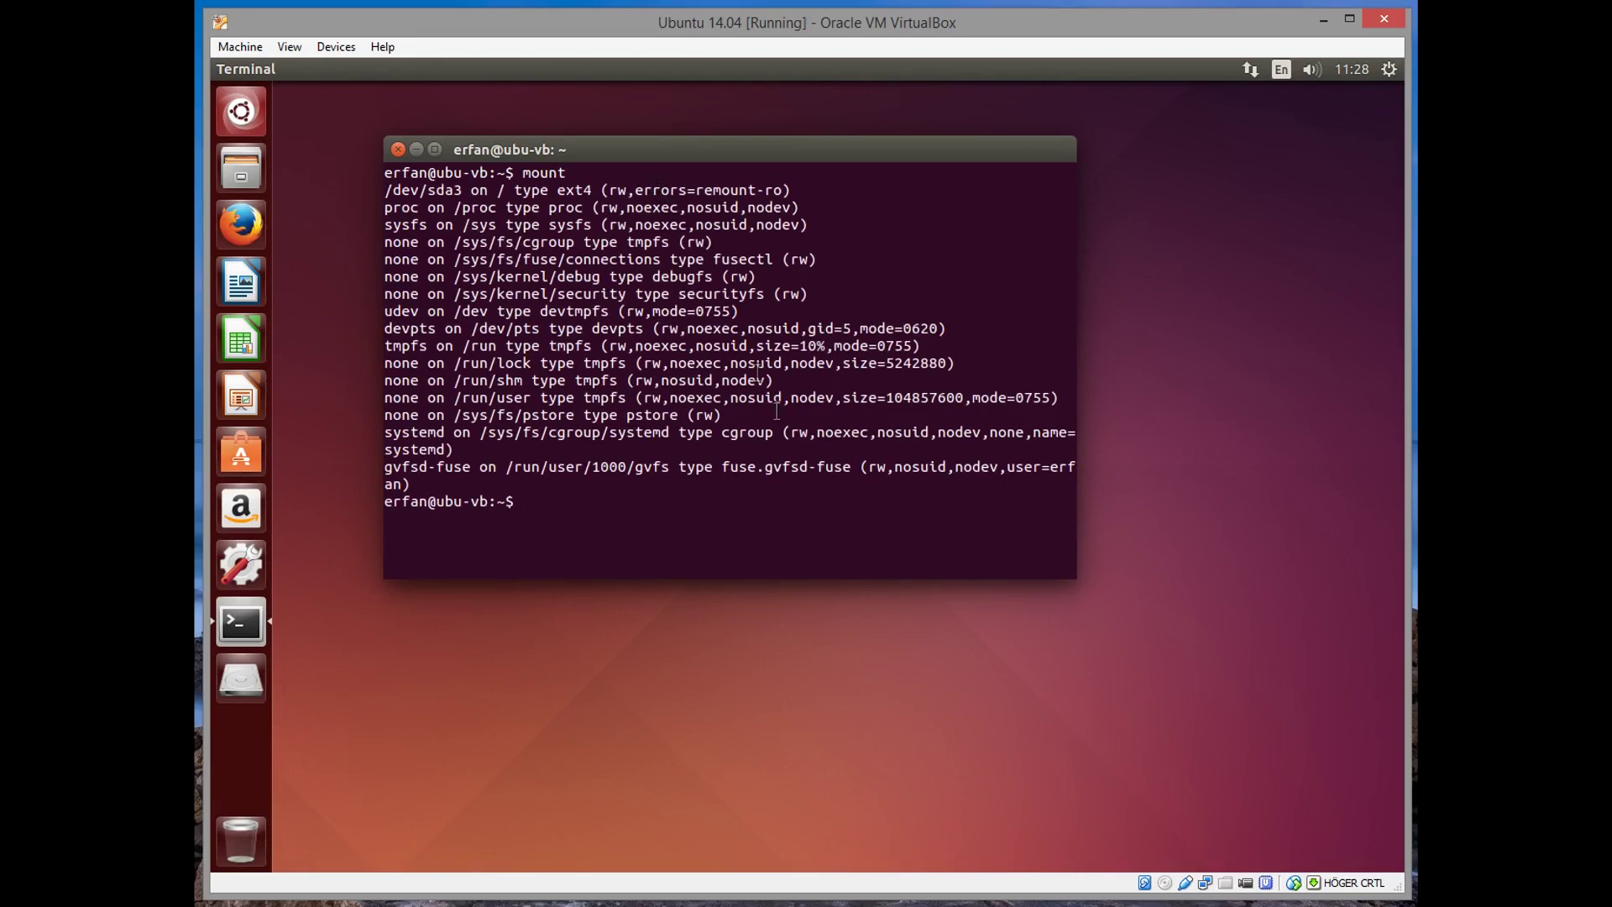
pyautogui.moveTo(428, 183); pyautogui.dragTo(600, 190)
pyautogui.click(600, 190)
# Step: Become root with sudo -i, entering the password, and clear the screen
pyautogui.write('sudo -i')
pyautogui.press('Return')
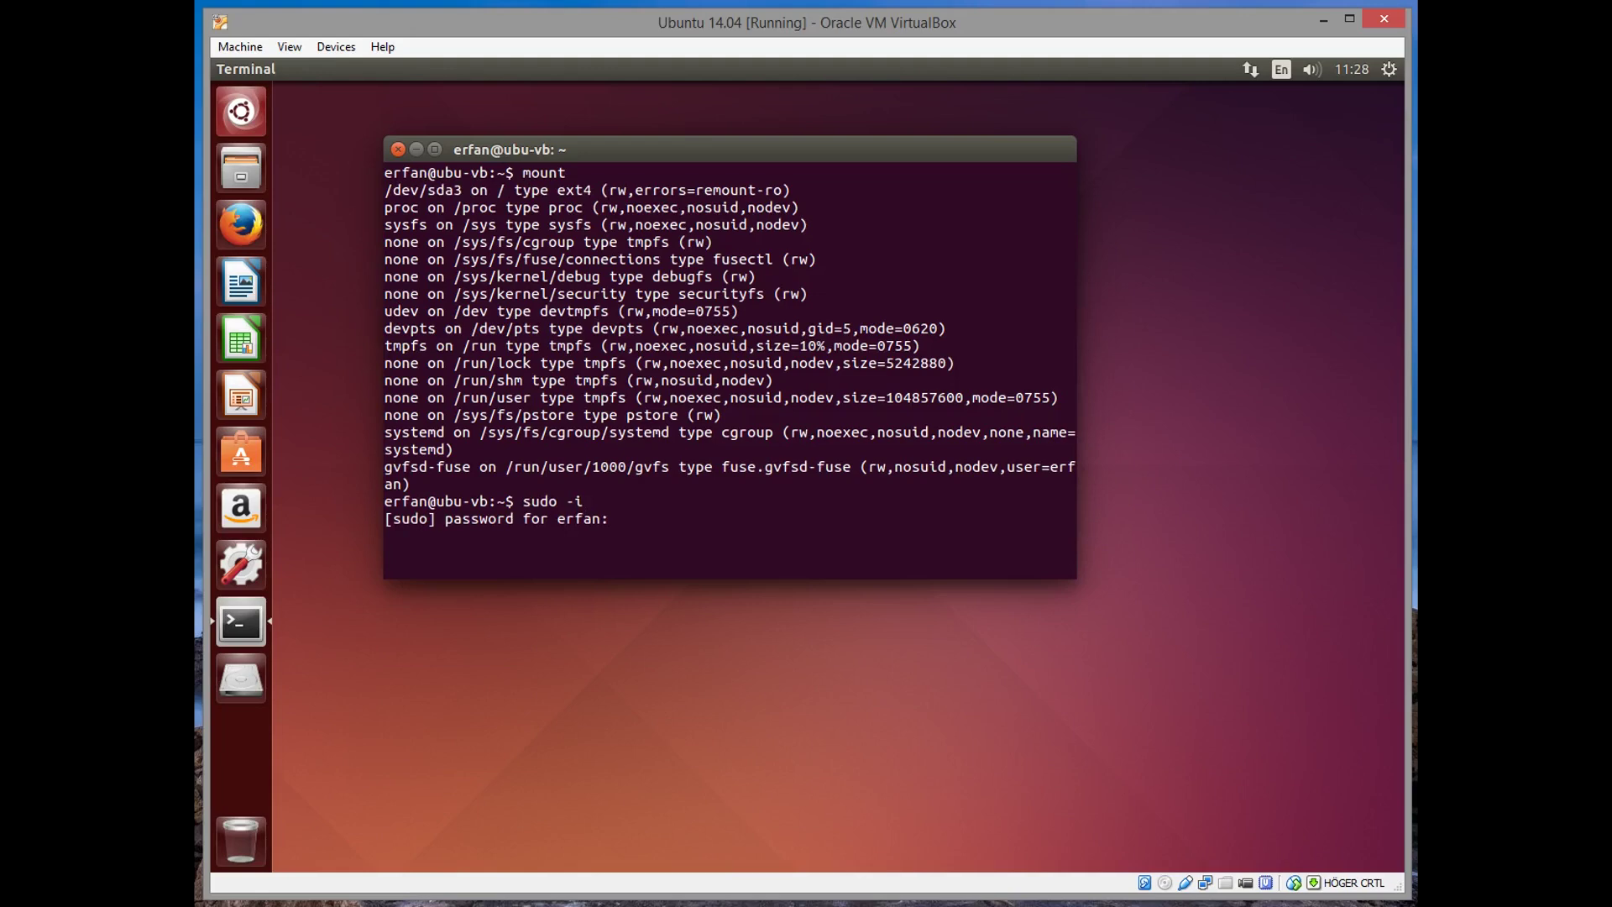
pyautogui.press('Return')
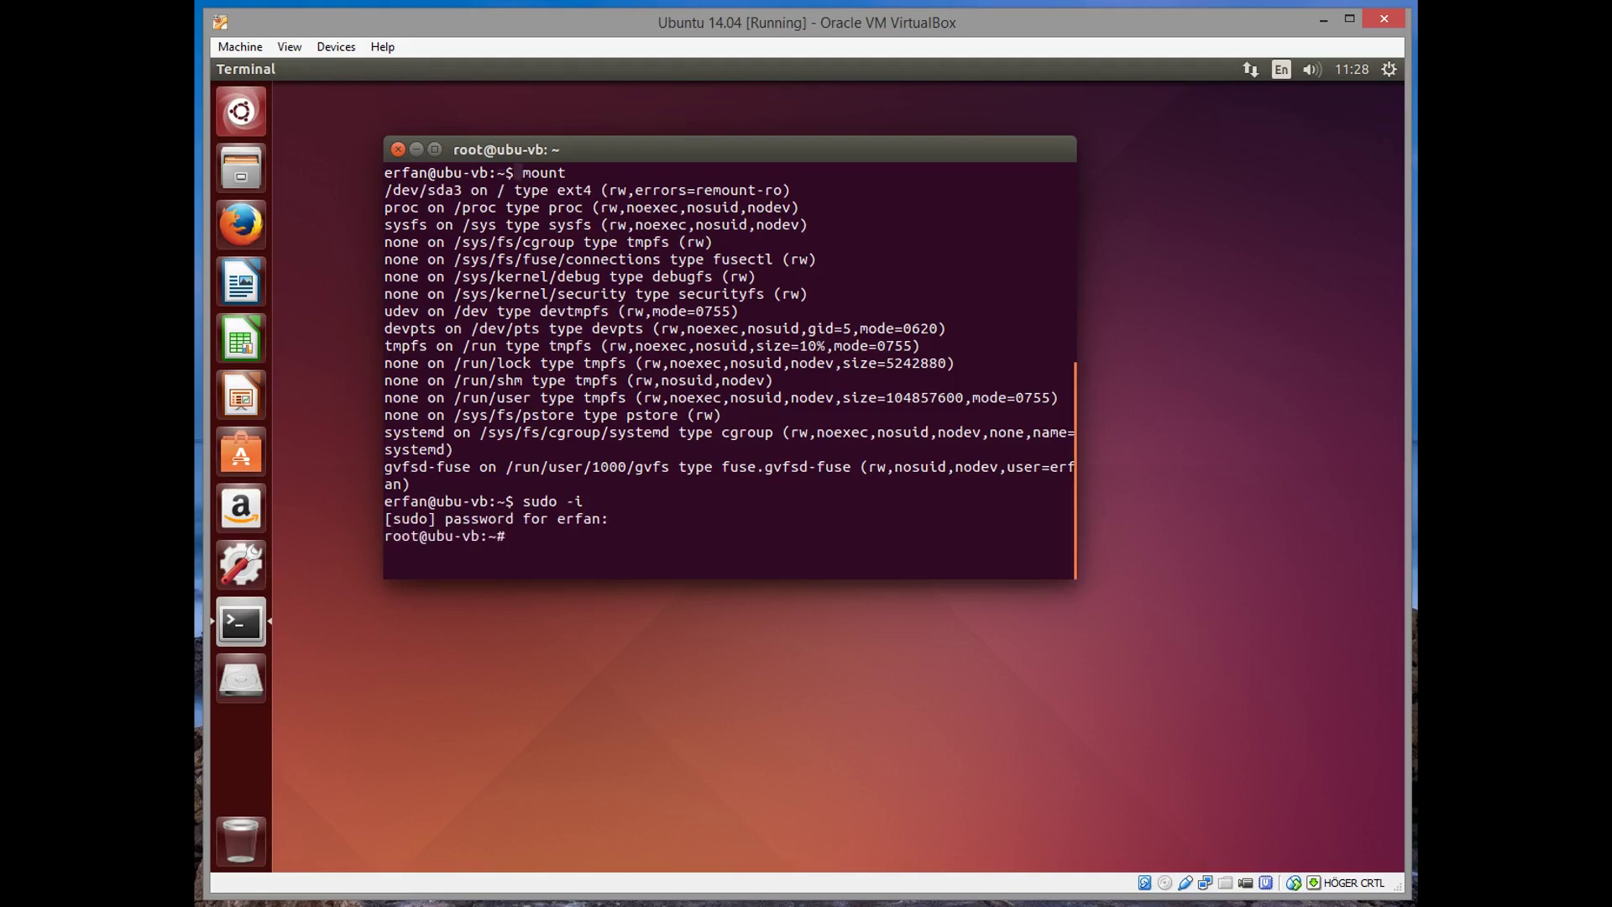
pyautogui.hotkey('ctrl', 'l')
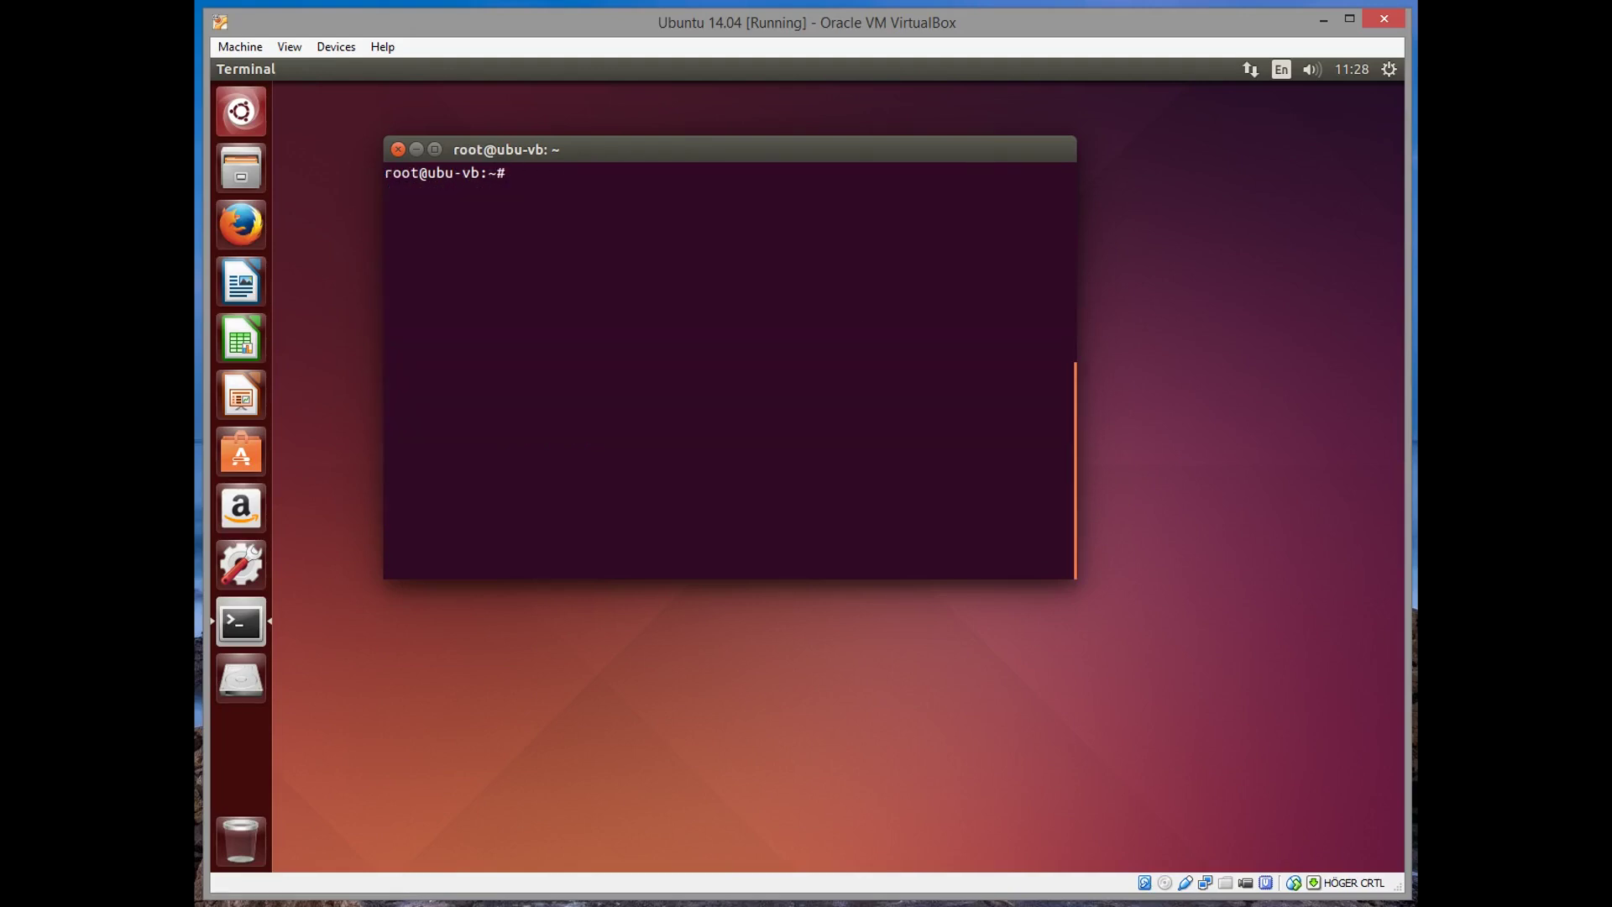
pyautogui.write('mount /dev/sda1 /mnt')
pyautogui.press('Return')
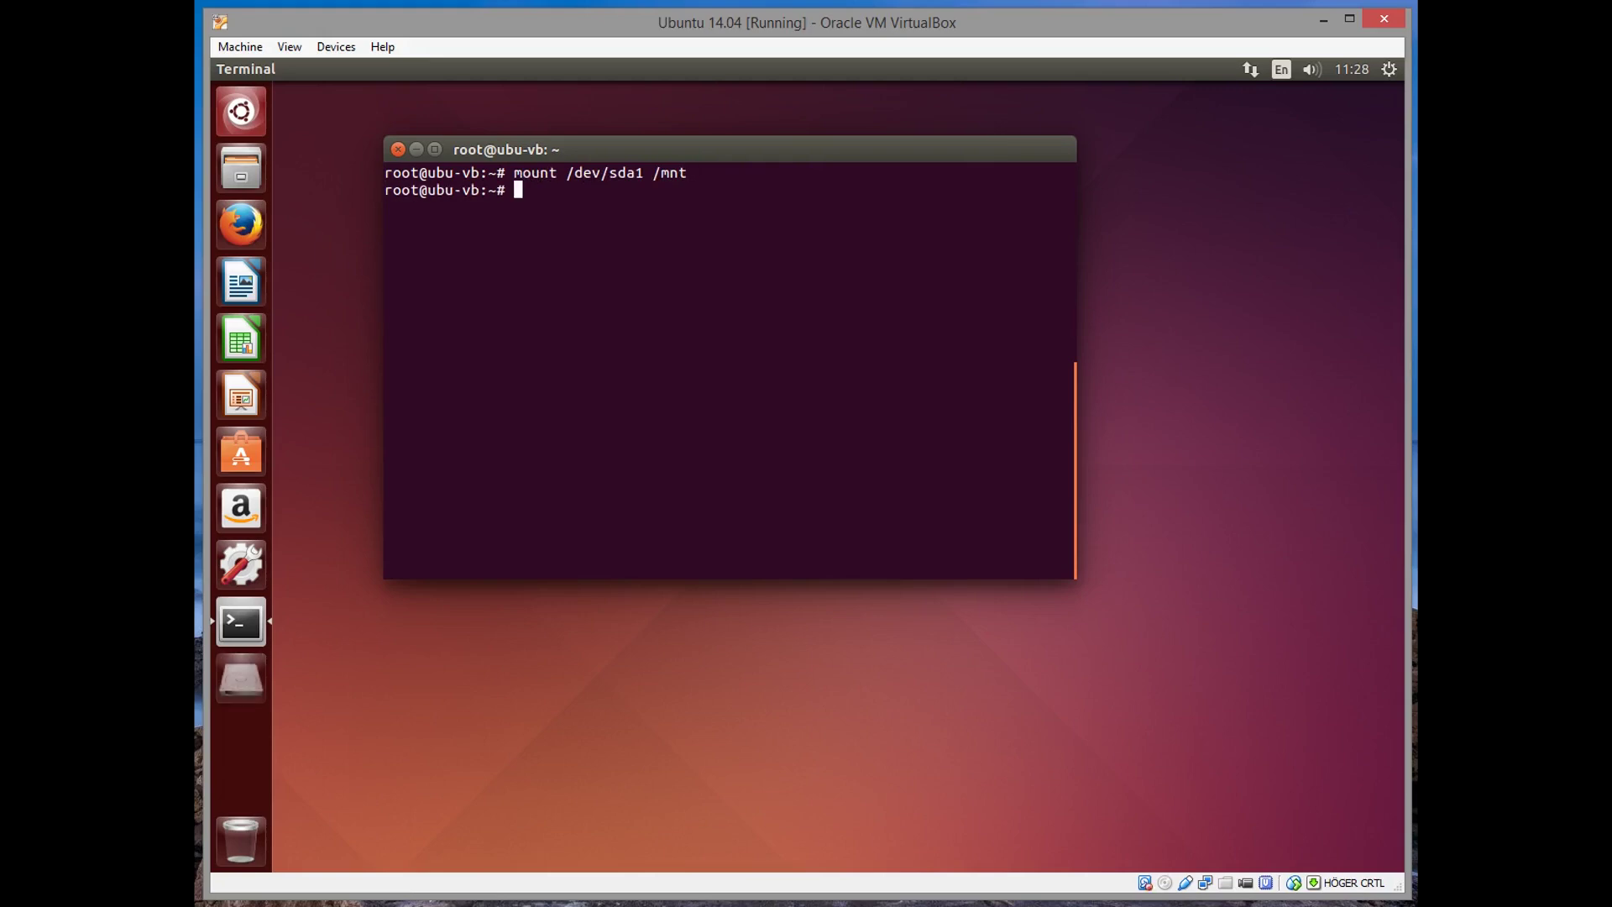
pyautogui.write('cd /mnt')
pyautogui.press('Return')
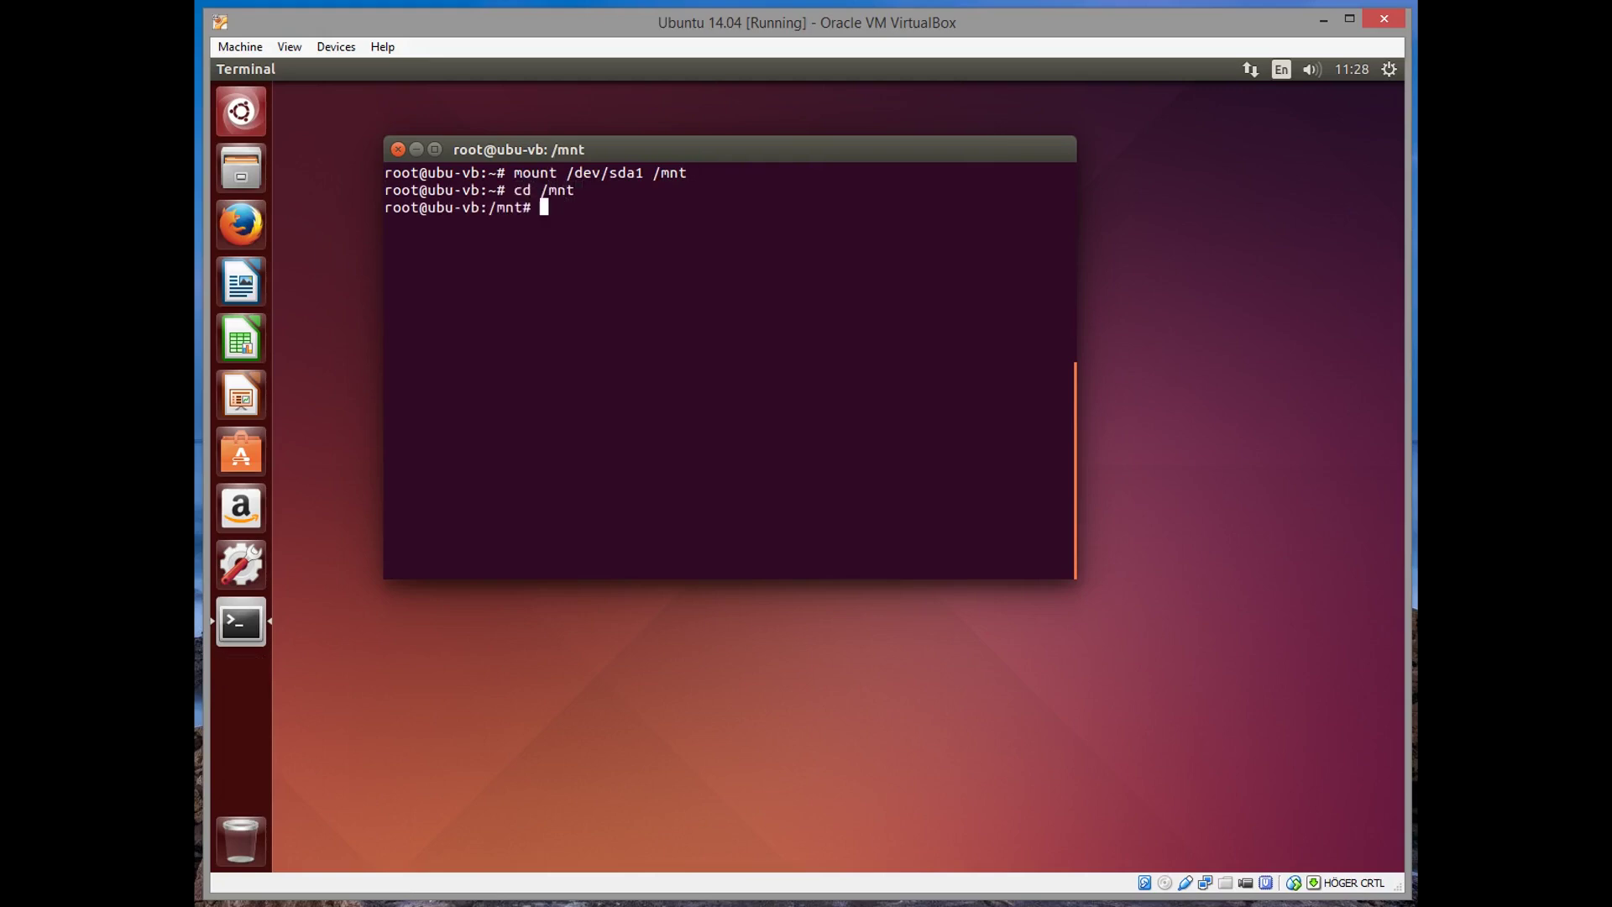
pyautogui.write('btrfs subvolume create ')
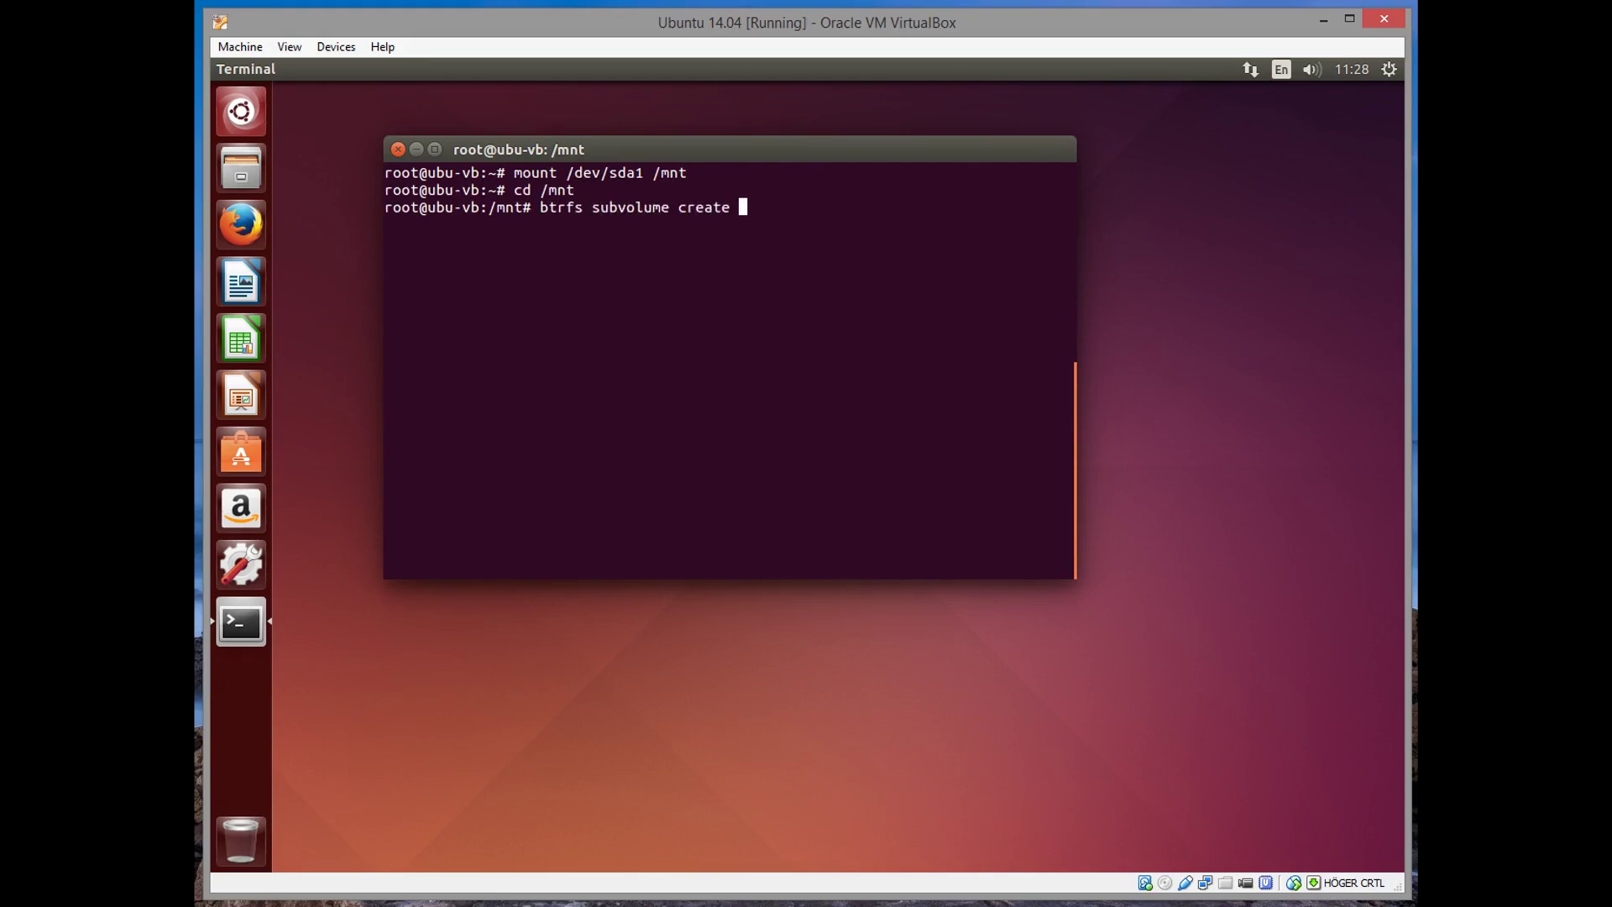
pyautogui.write('@ubuntu')
pyautogui.press('Return')
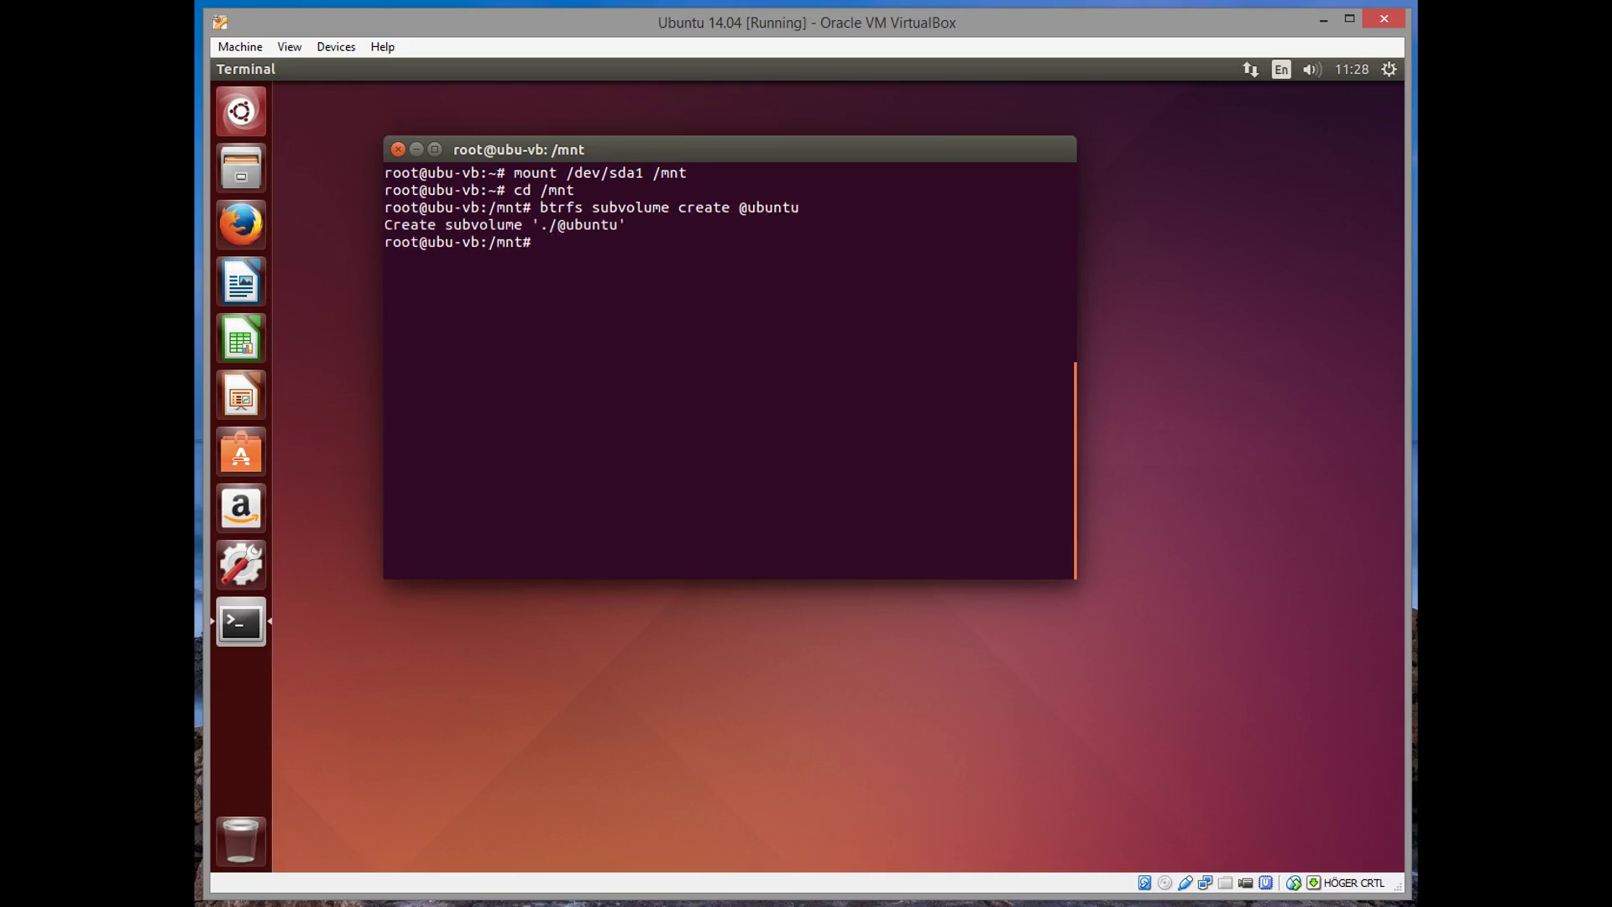
pyautogui.write('cd ..')
pyautogui.press('Return')
pyautogui.write('umount /mnt')
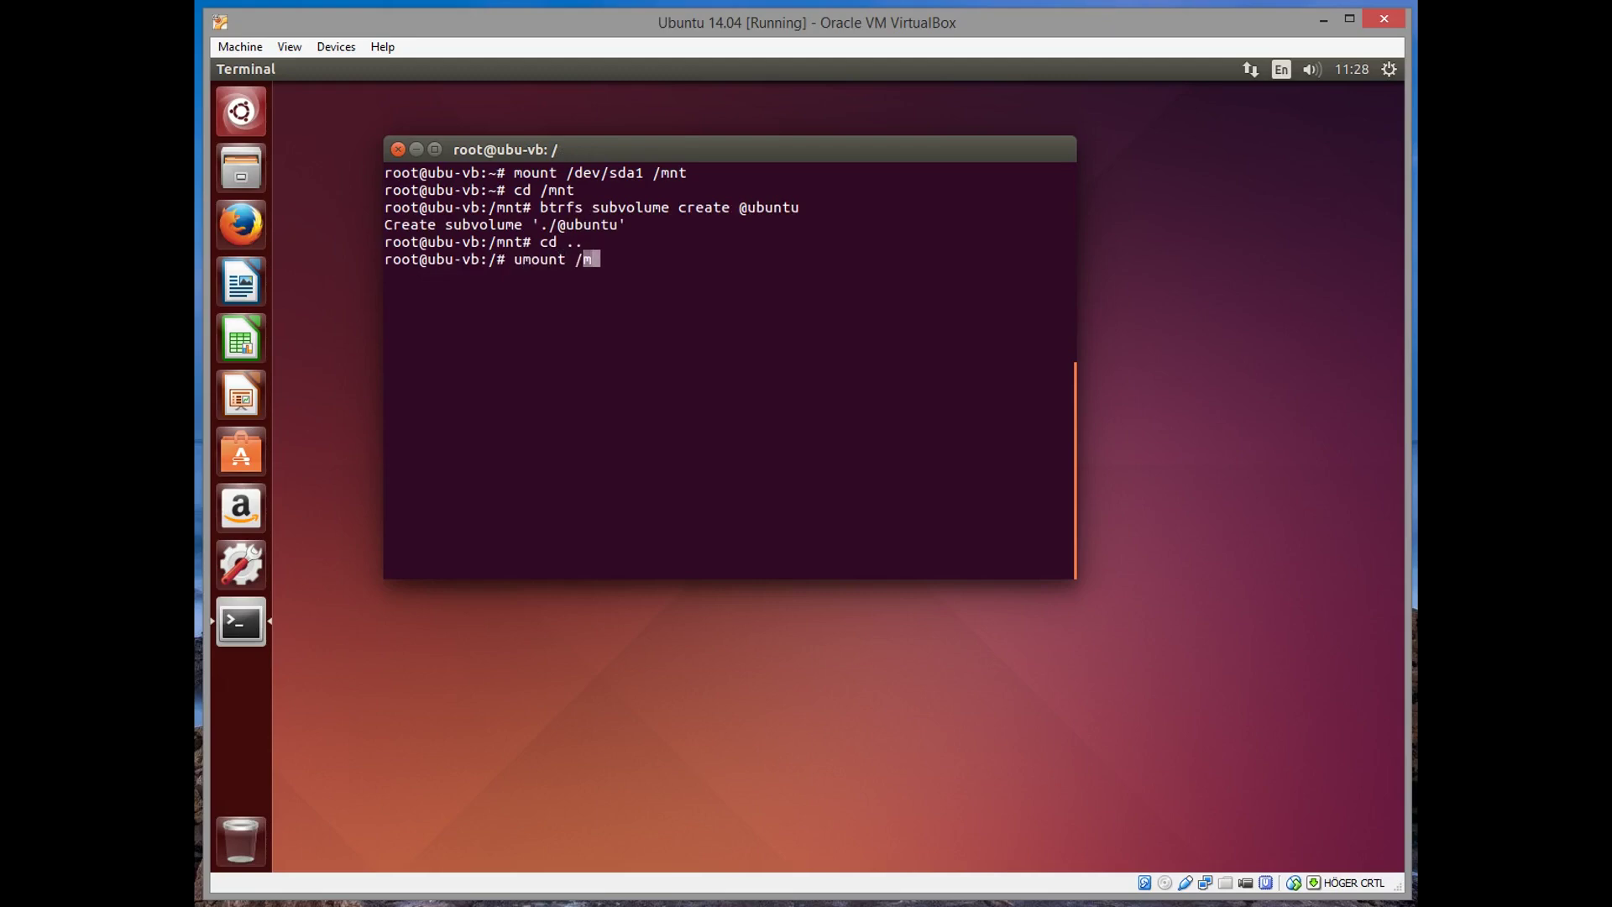
pyautogui.press('Return')
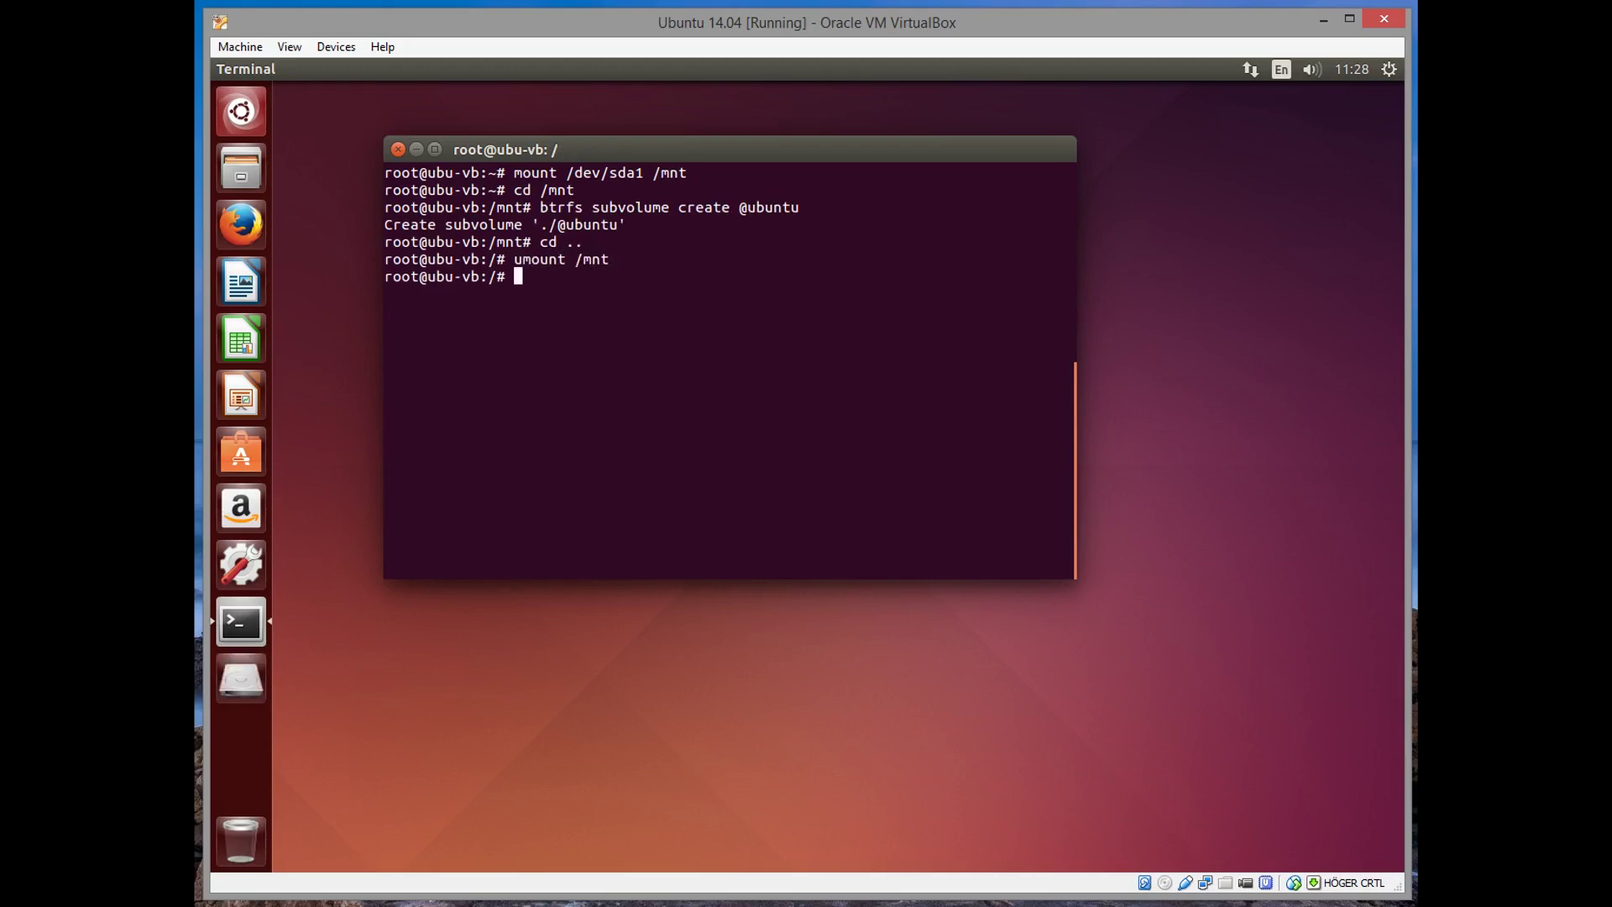
pyautogui.write('mount')
pyautogui.write('-o subvol=@ubuntu /dev/sda1 /mnt')
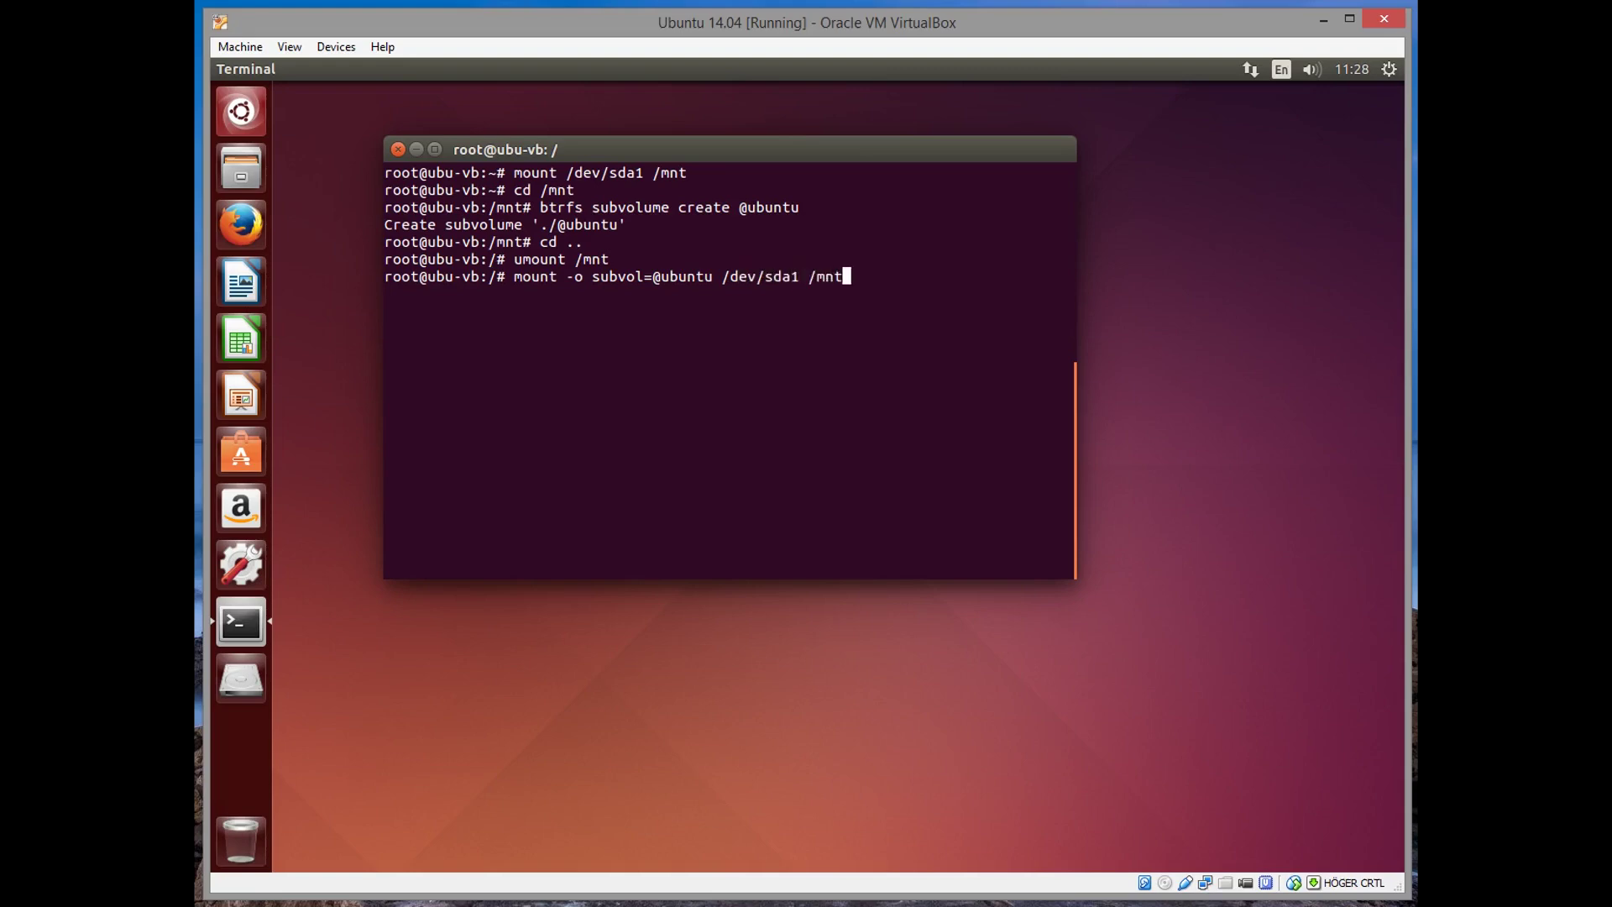
pyautogui.press('Return')
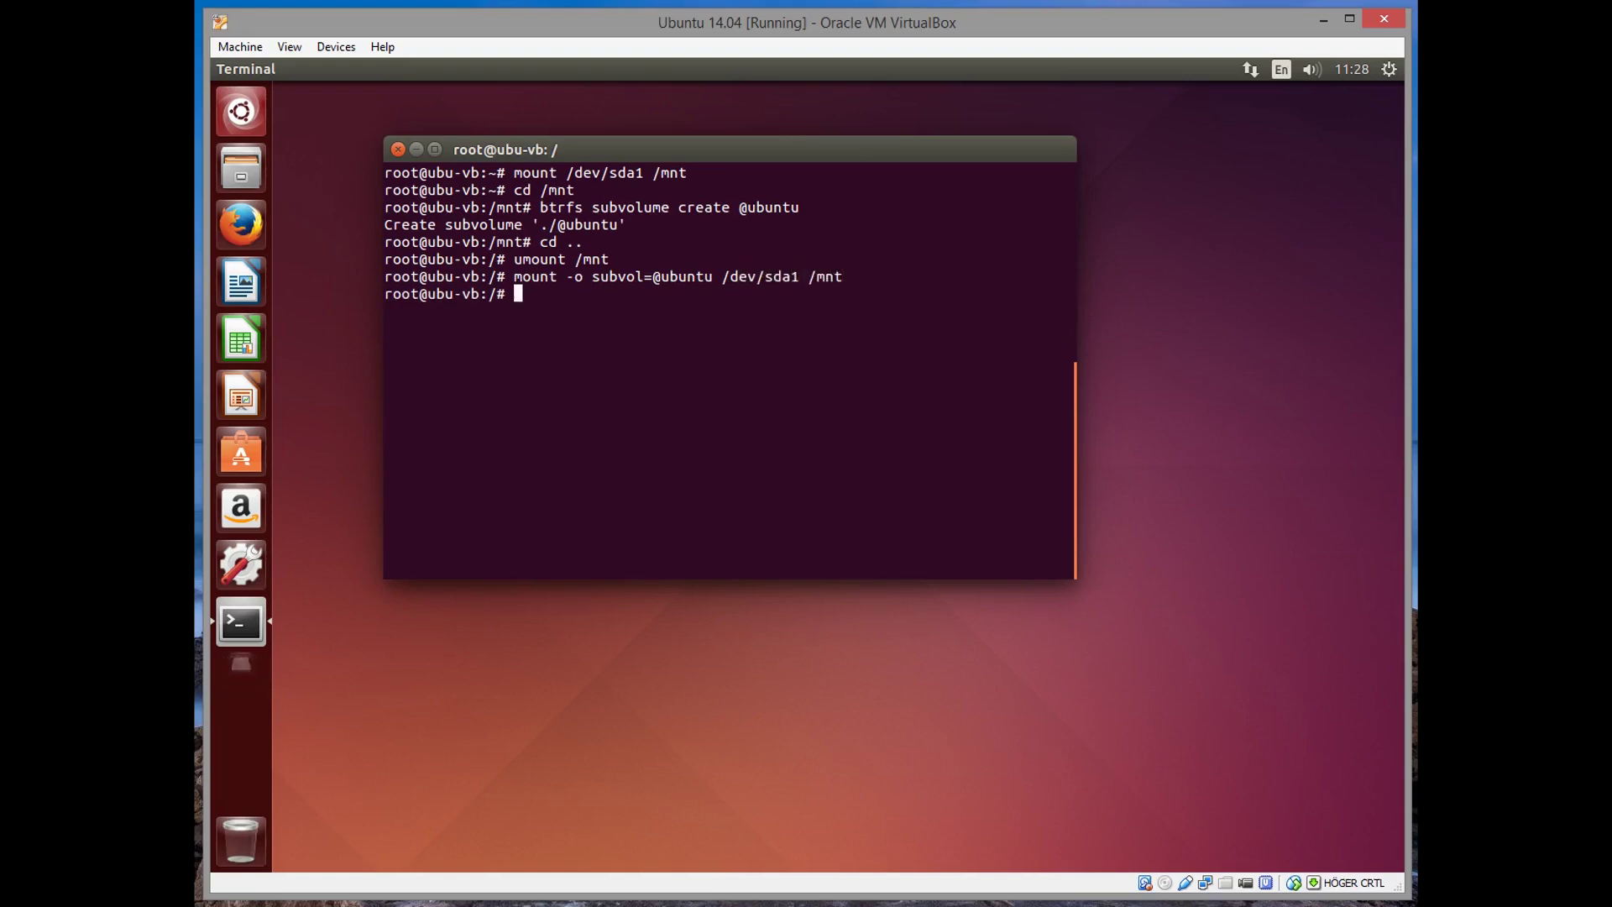
pyautogui.write('cd /mnt')
pyautogui.press('Return')
pyautogui.write('ls')
pyautogui.press('Return')
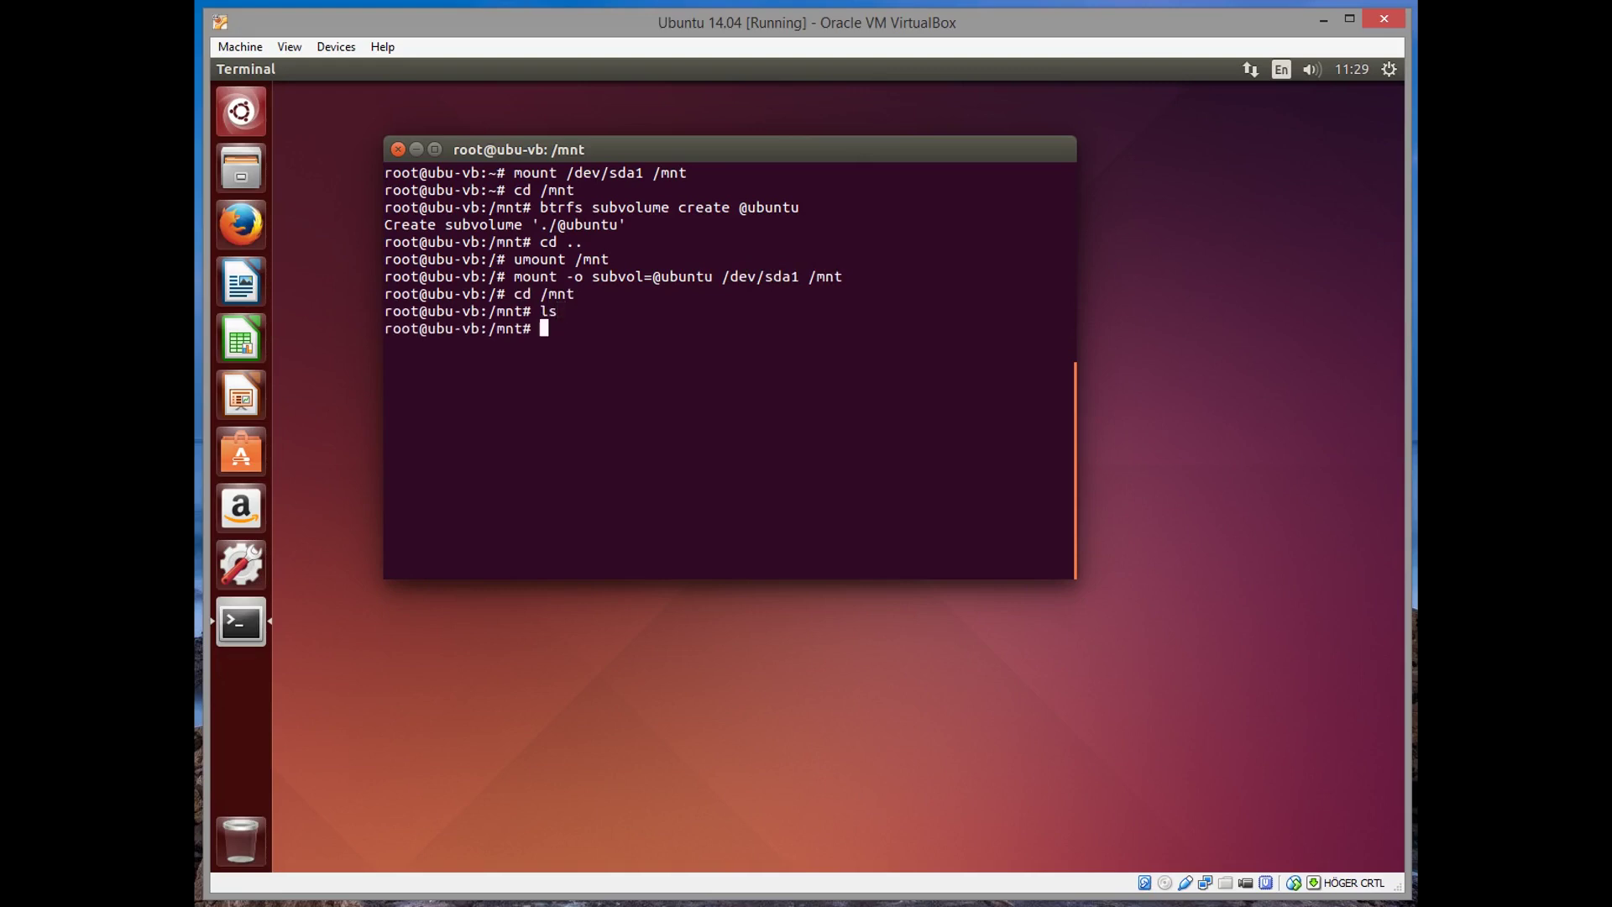
pyautogui.write('ls /boot')
pyautogui.press('Return')
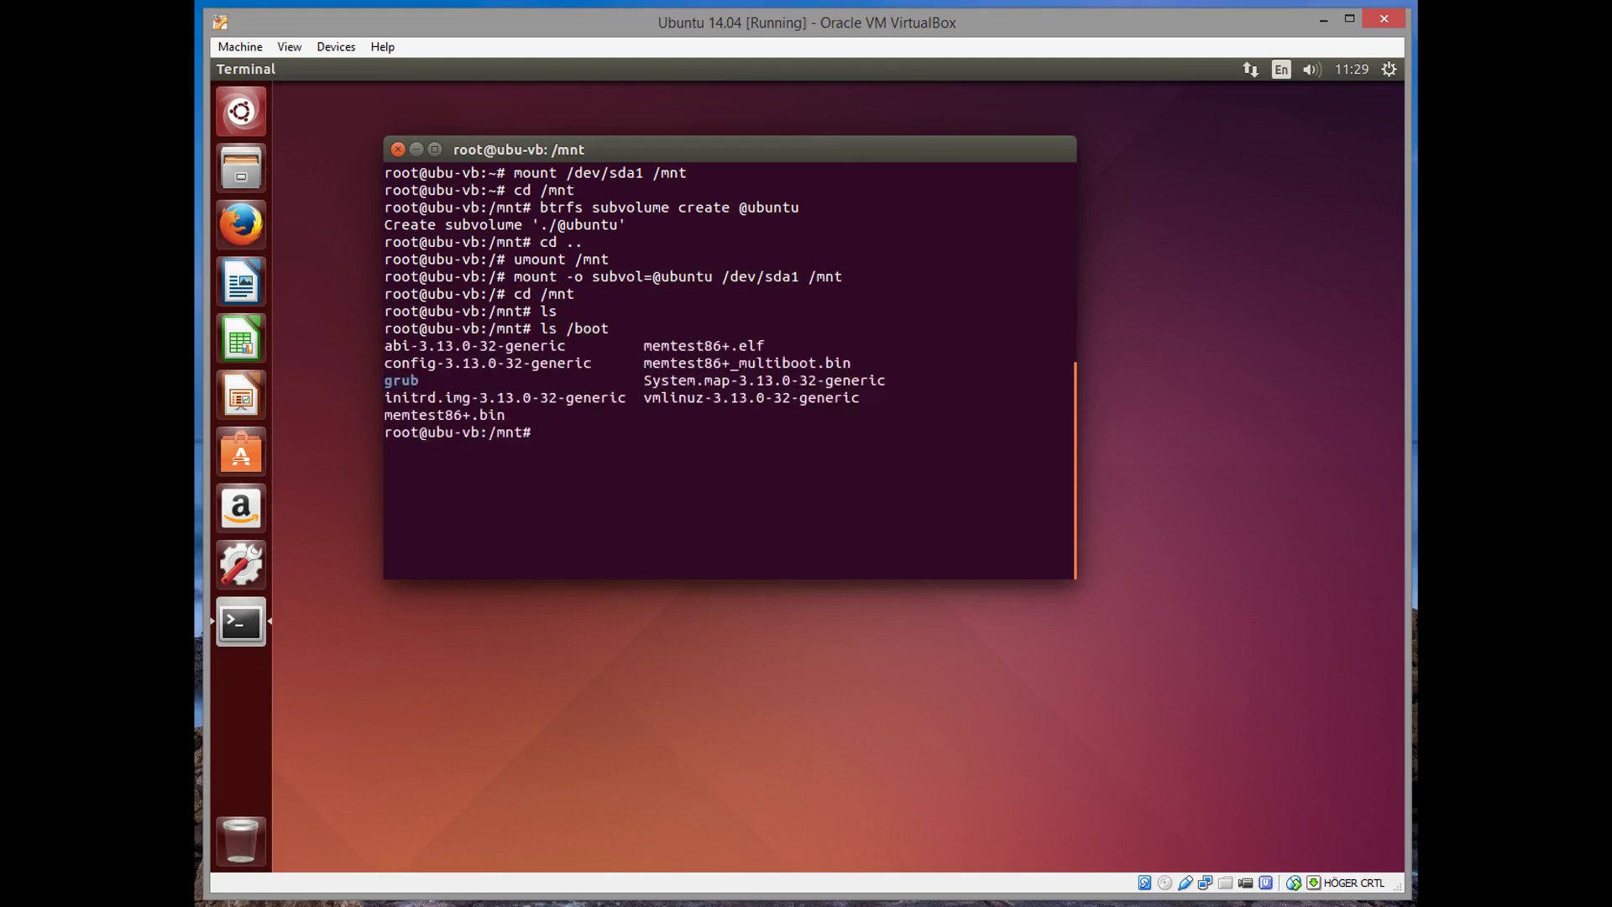
# Step: Copy all /boot files into the subvolume with cp -ax, sync, and verify the listing
pyautogui.write('cp -ax /boot/* .')
pyautogui.press('Return')
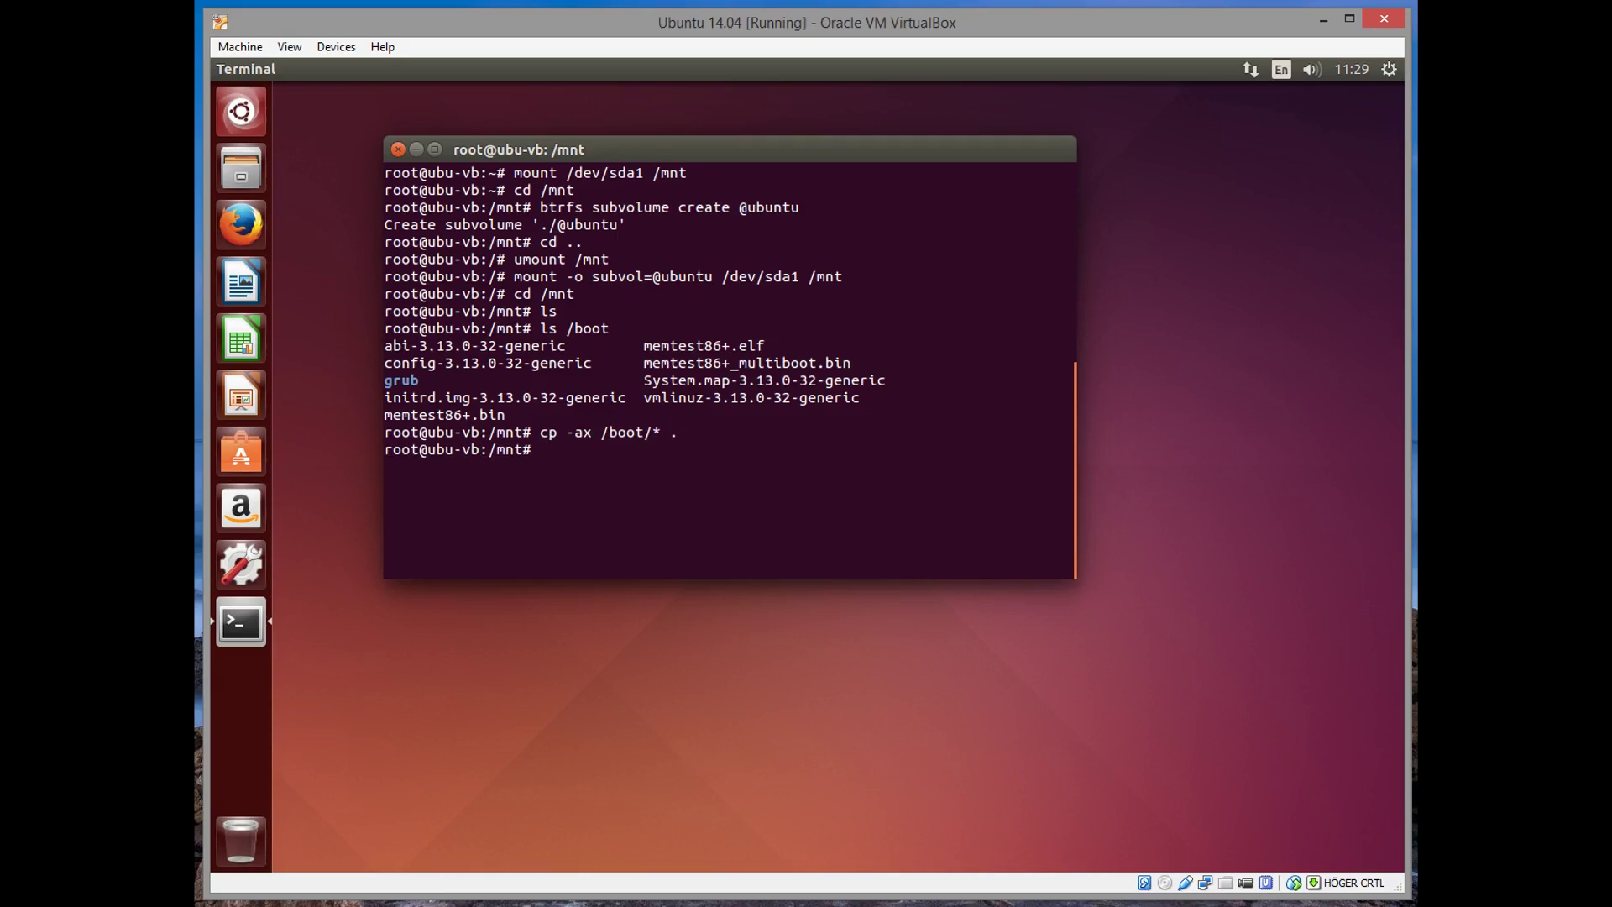
pyautogui.write('sync')
pyautogui.press('Return')
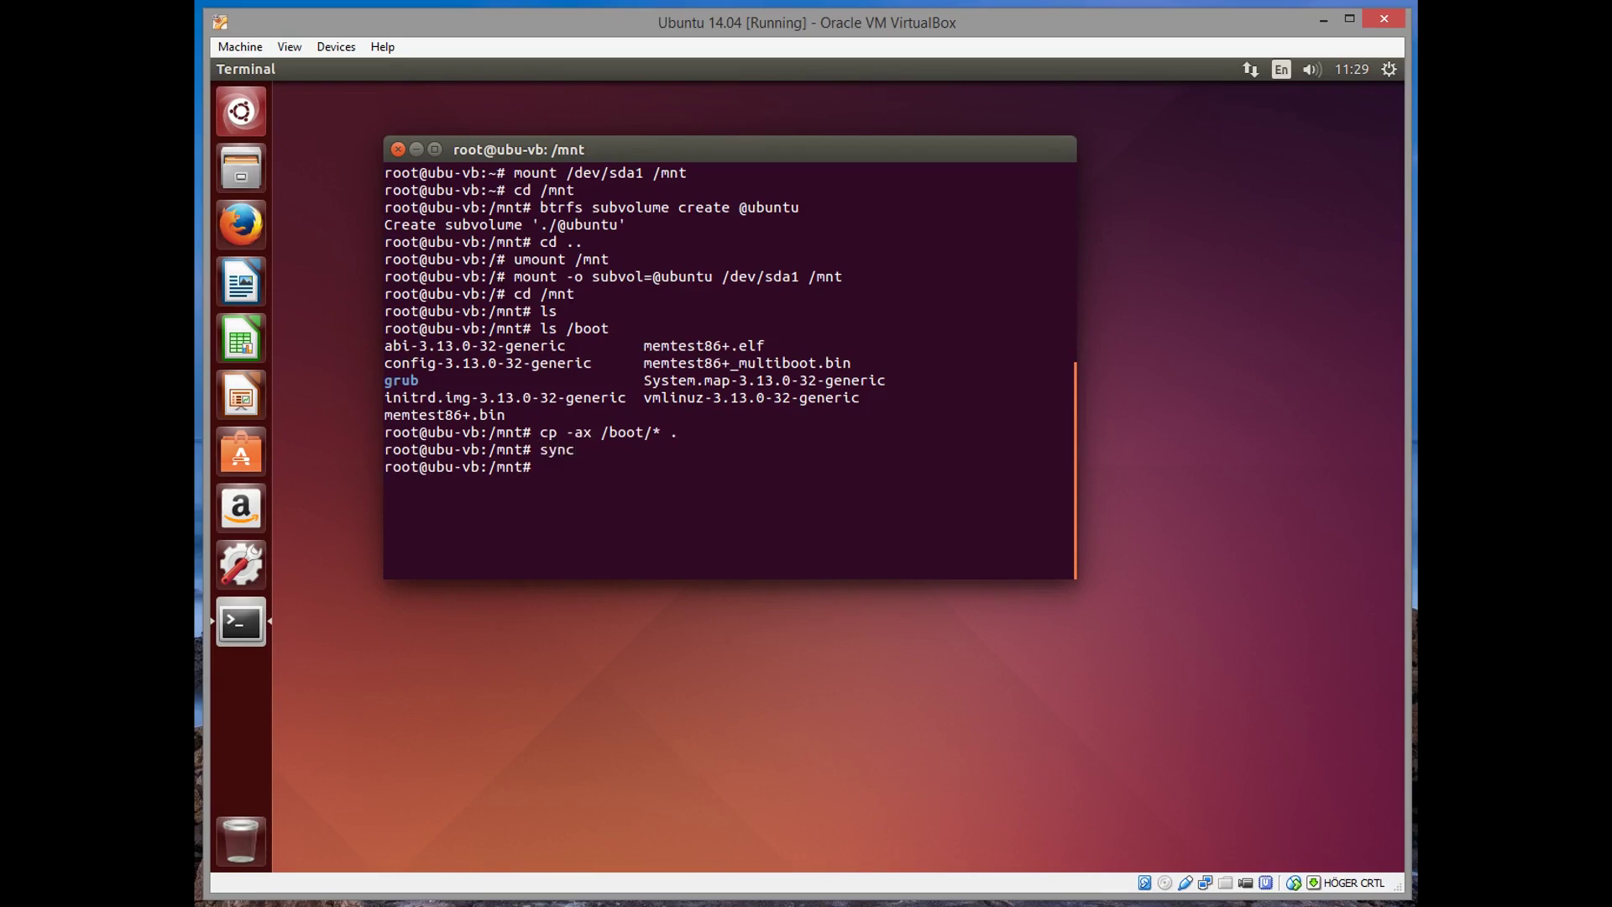
pyautogui.write('ls')
pyautogui.press('Return')
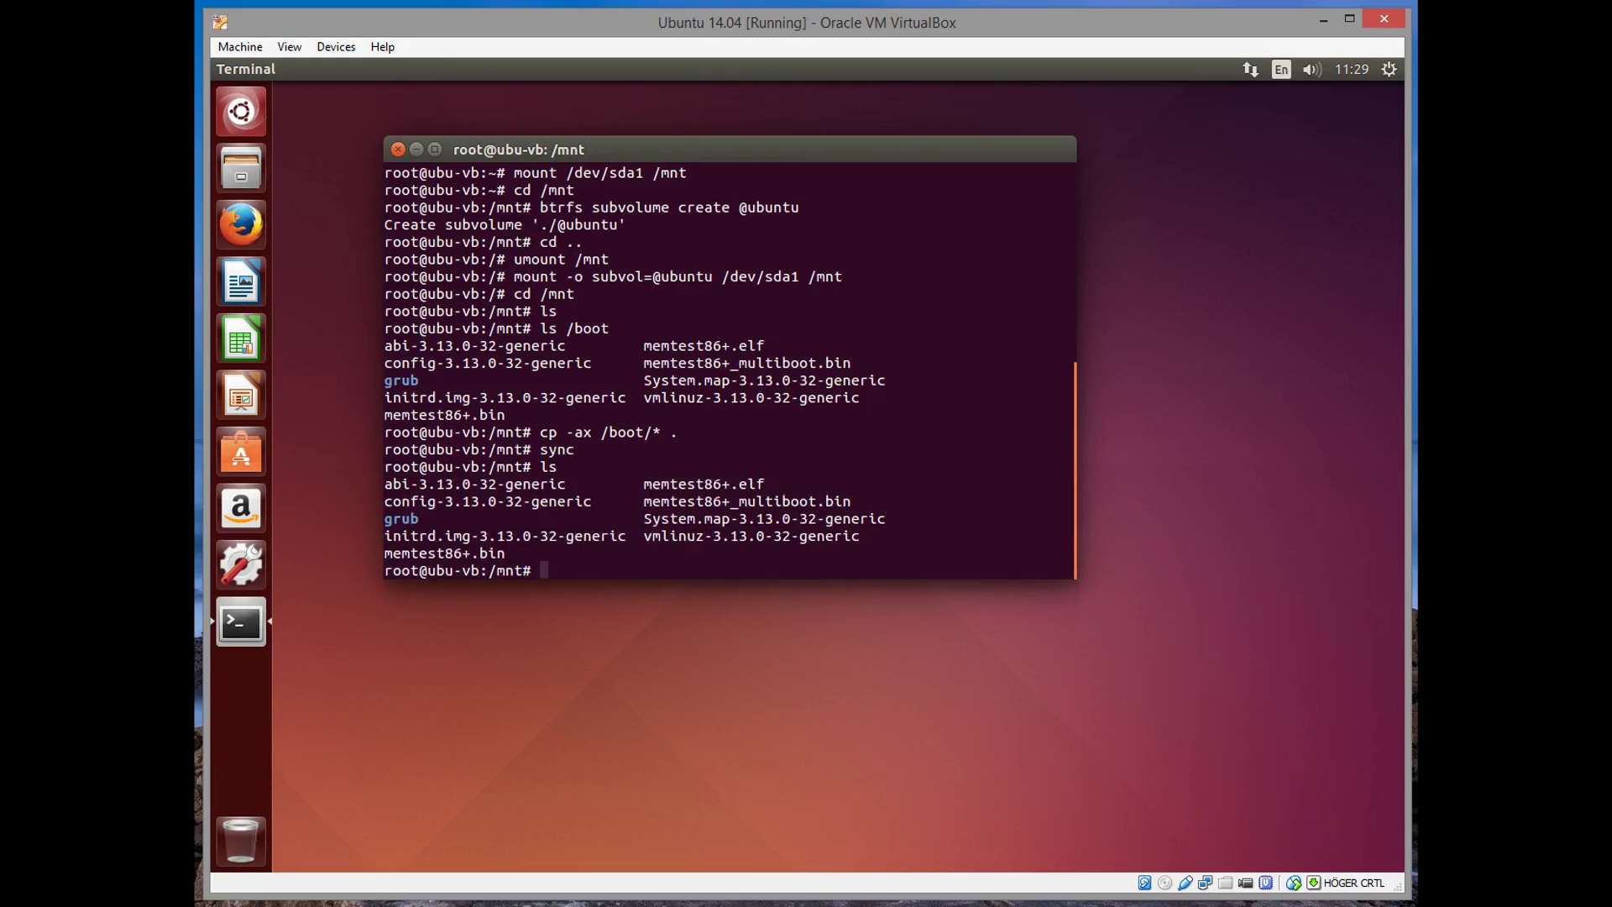
pyautogui.write('cd ..')
pyautogui.press('Return')
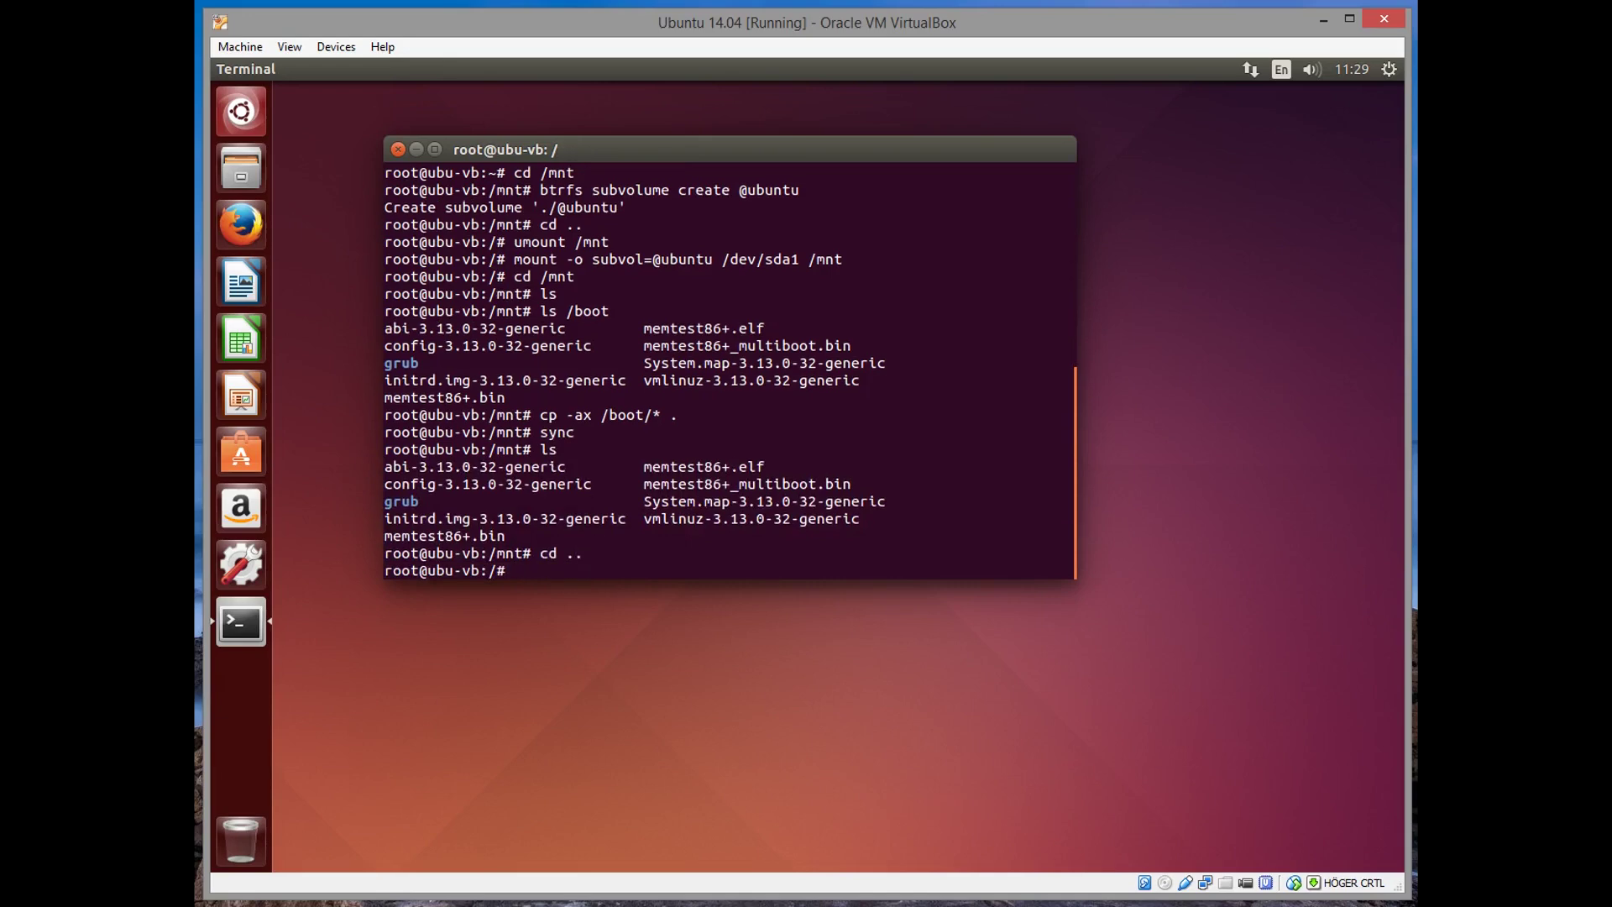
pyautogui.write('nano /etc/fs')
# Step: Open /etc/fstab in nano and add a '# Boot Partition' comment below the root entry
pyautogui.press('Tab')
pyautogui.press('Return')
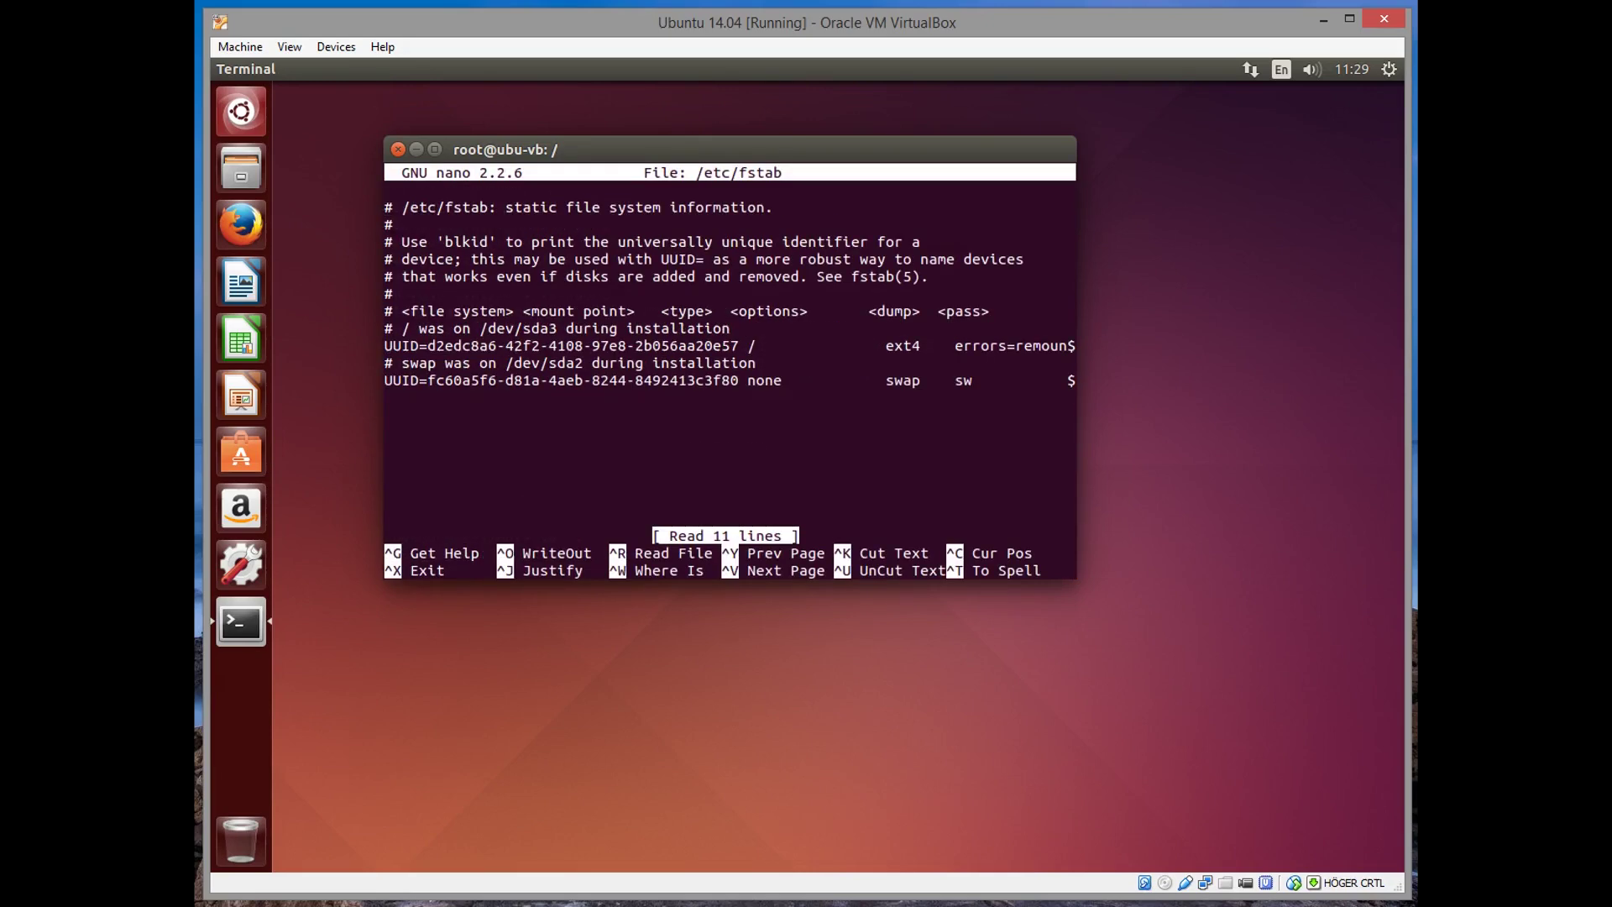
pyautogui.press('Down')
pyautogui.press('Down')
pyautogui.press('Down')
pyautogui.press('Down')
pyautogui.press('Down')
pyautogui.press('Down')
pyautogui.press('Down')
pyautogui.press('Down')
pyautogui.press('Return')
pyautogui.press('BackSpace')
pyautogui.press('Down')
pyautogui.press('Return')
pyautogui.press('Up')
pyautogui.write('# ')
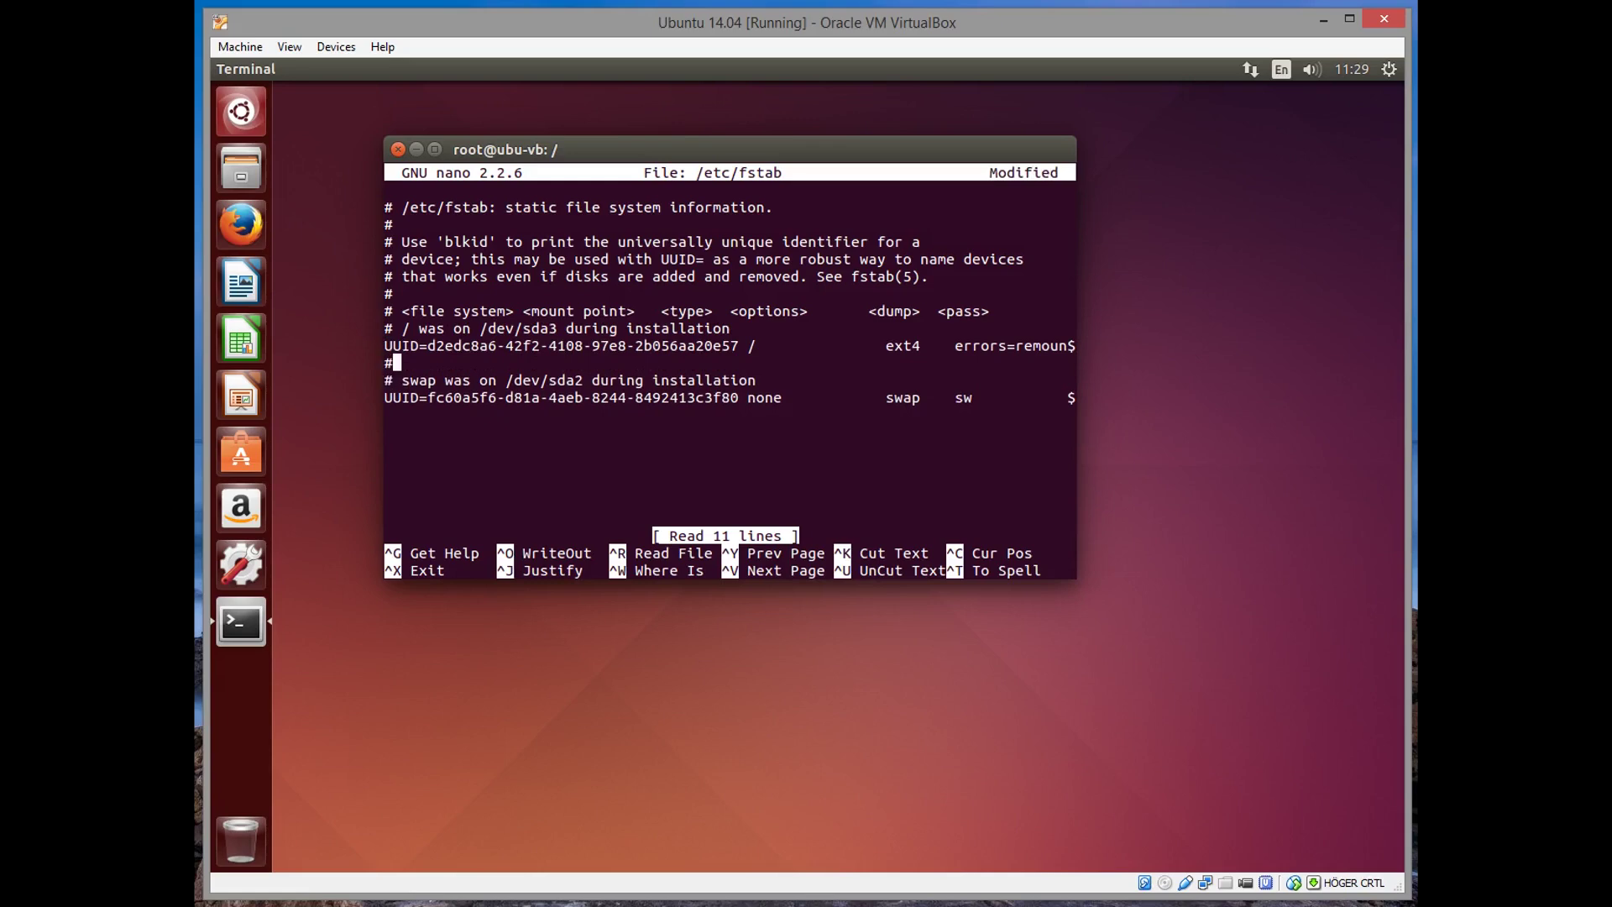
pyautogui.write('Boot Parit')
pyautogui.press('BackSpace')
pyautogui.press('BackSpace')
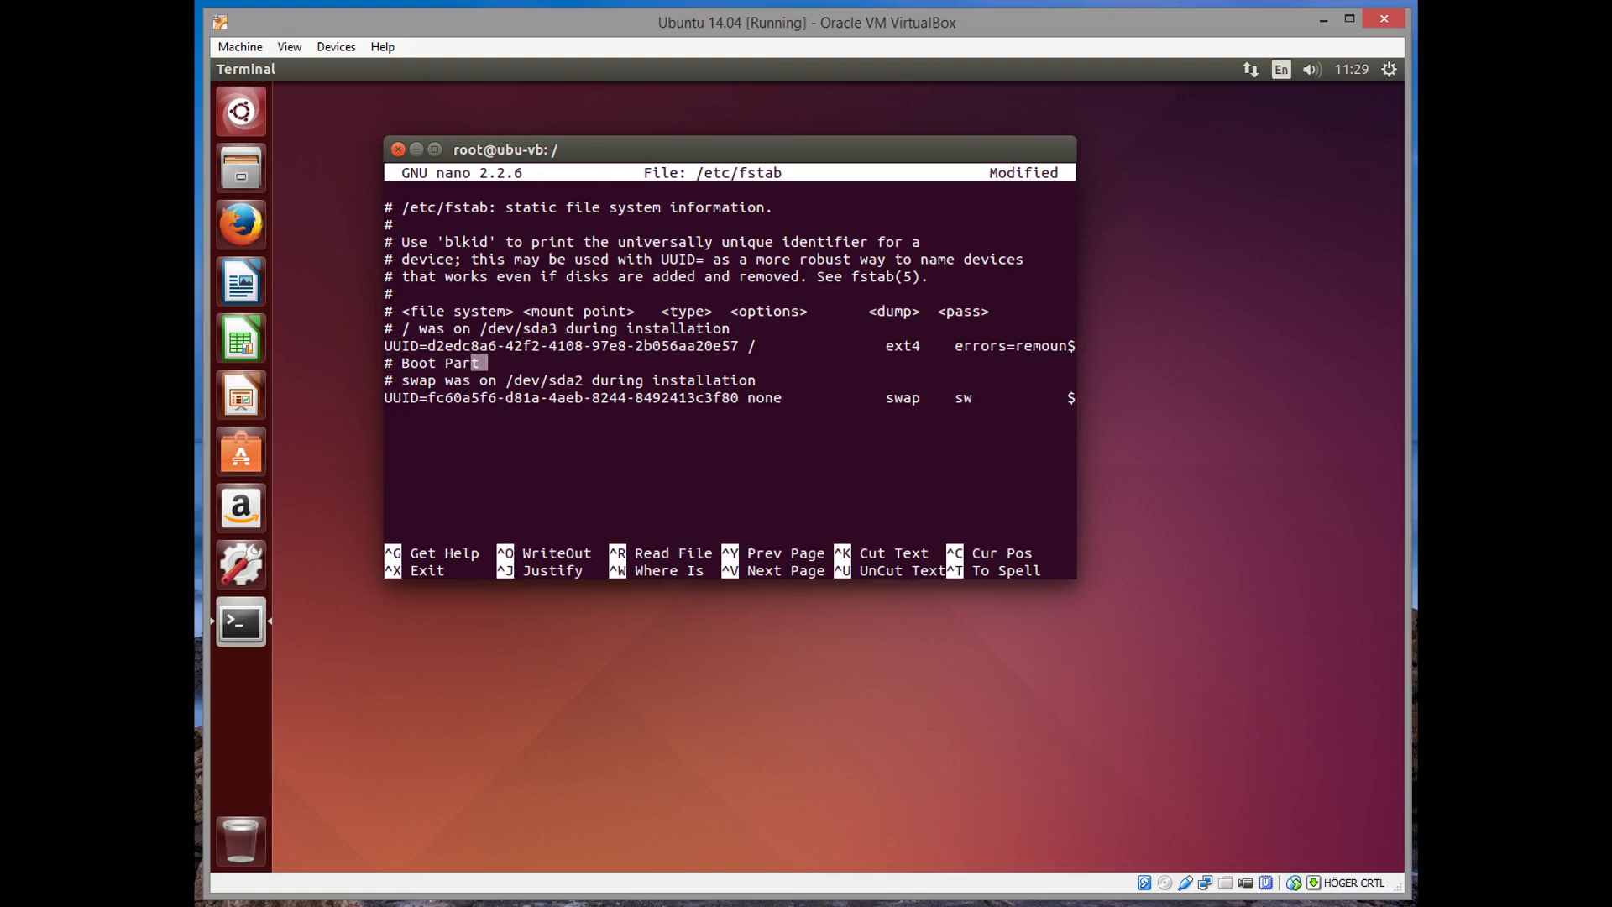
pyautogui.write('tition')
pyautogui.press('Return')
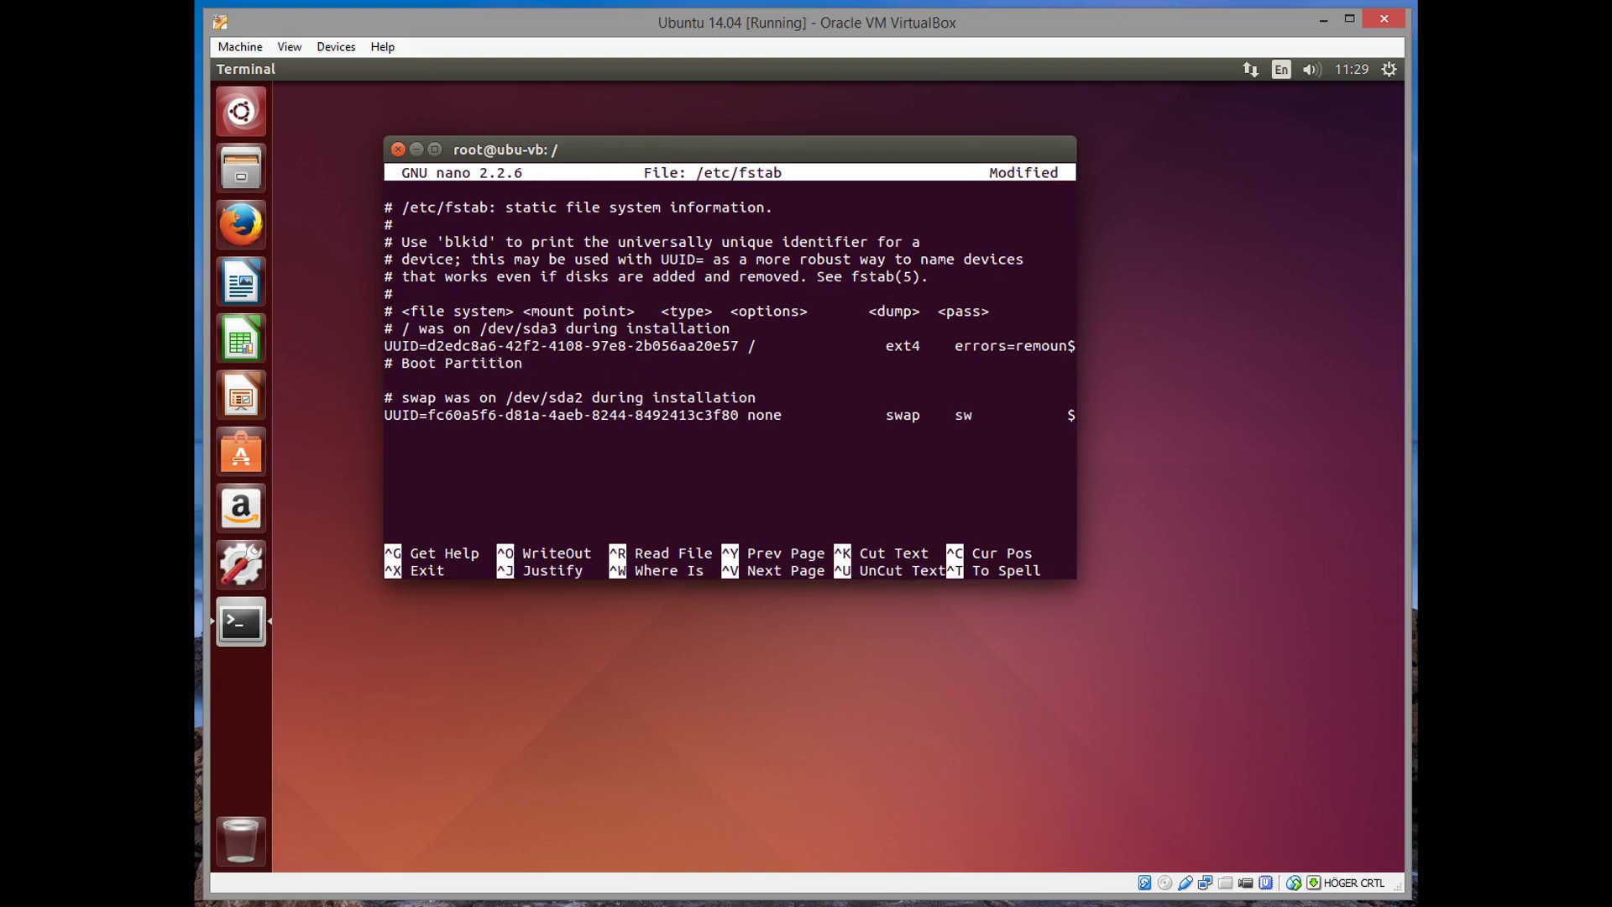
pyautogui.write('/dev/sda1')
pyautogui.press('Tab')
pyautogui.write('/boot')
pyautogui.press('Tab')
pyautogui.press('Tab')
pyautogui.write('btrfs')
pyautogui.press('Tab')
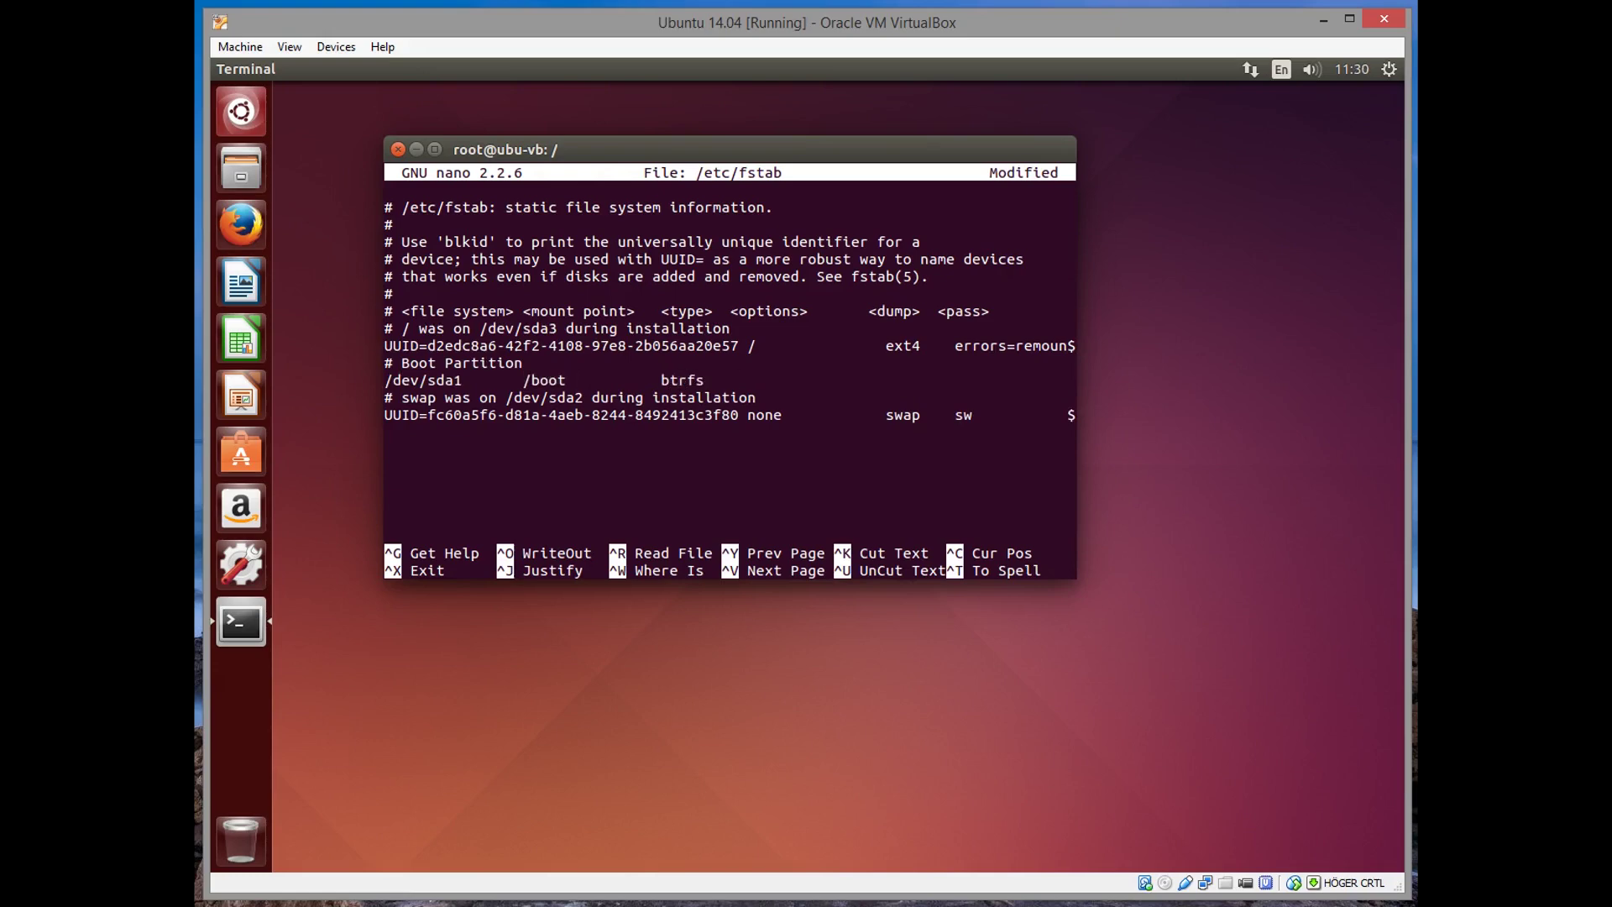
pyautogui.write('subvol=@ubuntu')
pyautogui.write('0 2')
pyautogui.hotkey('ctrl', 'x')
pyautogui.press('y')
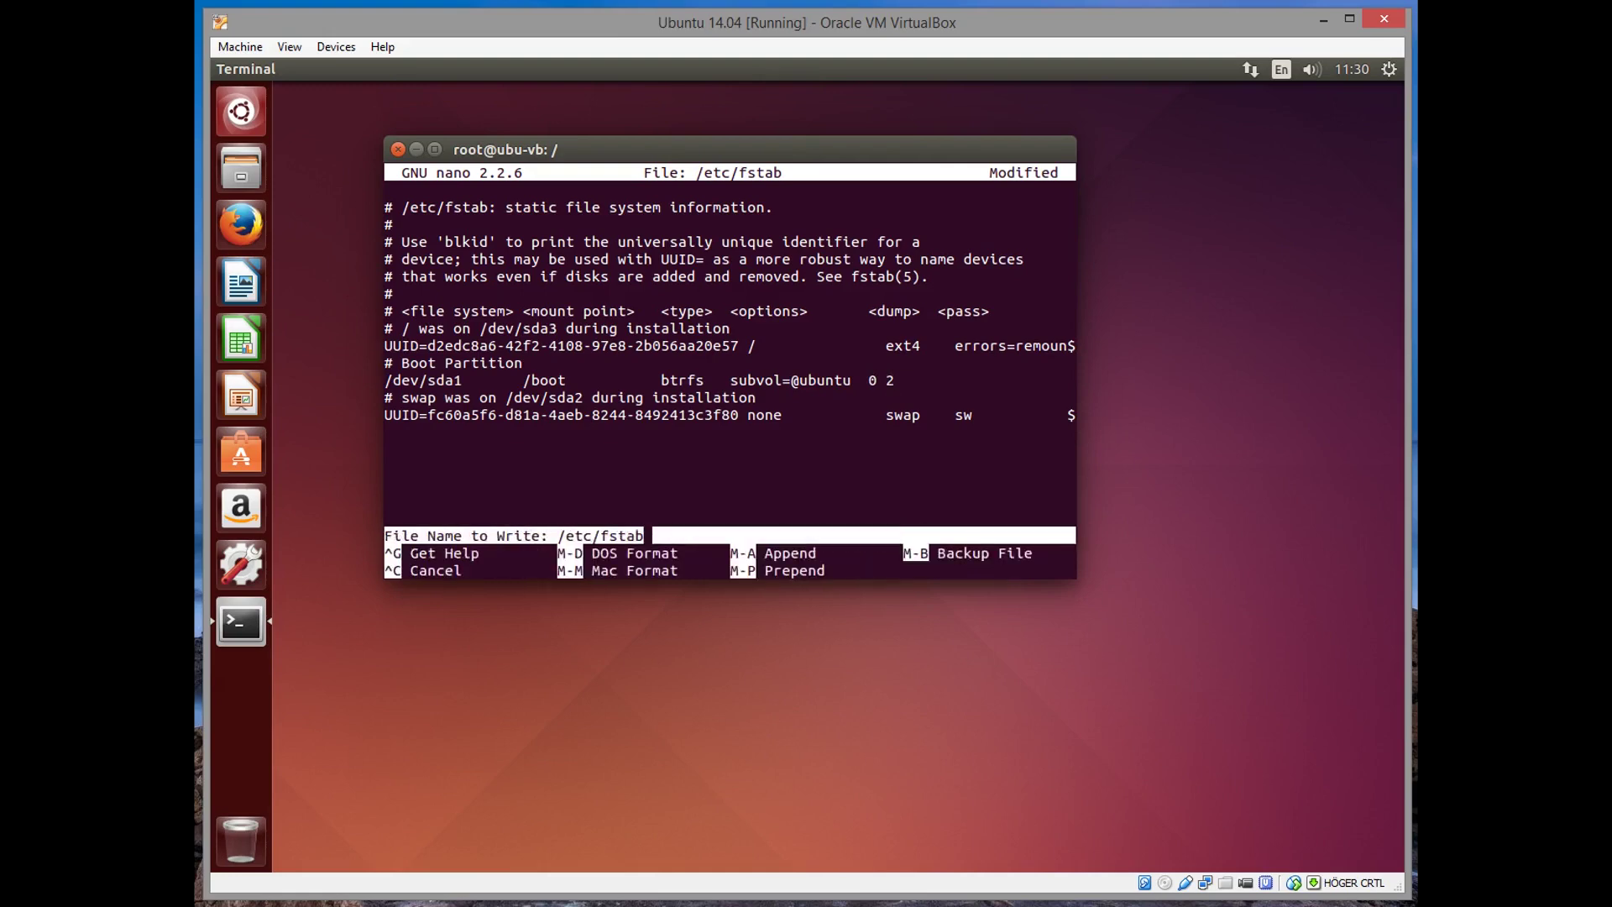
pyautogui.press('Return')
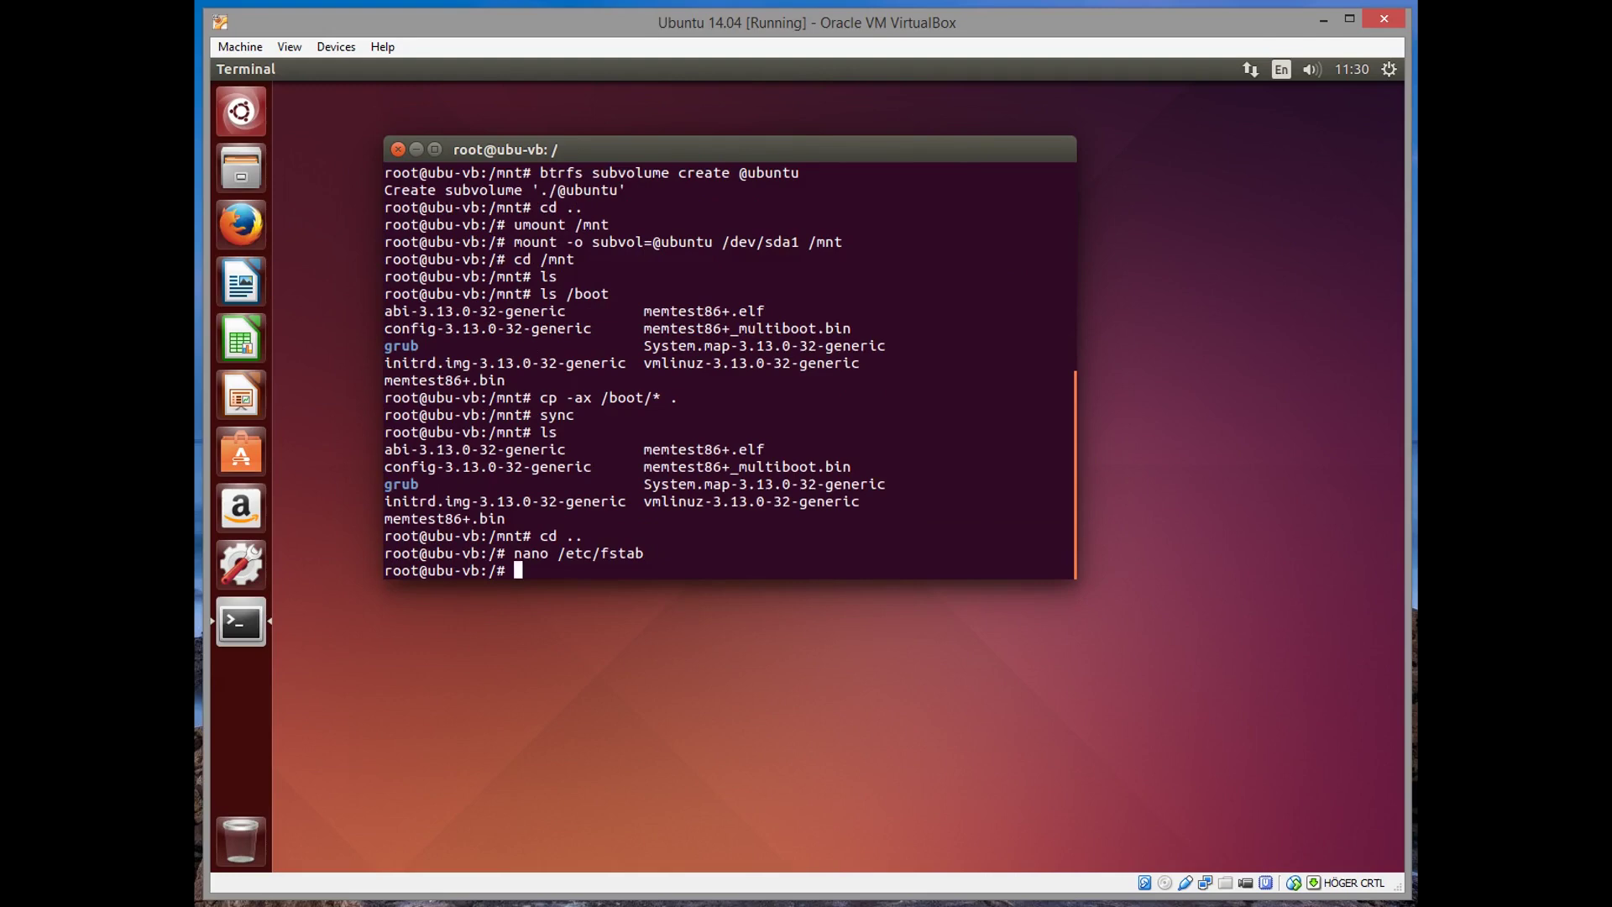
# Step: Create the /oldboot directory and copy all /boot files into it with cp -ax
pyautogui.write('mkdir /oldboot')
pyautogui.press('Return')
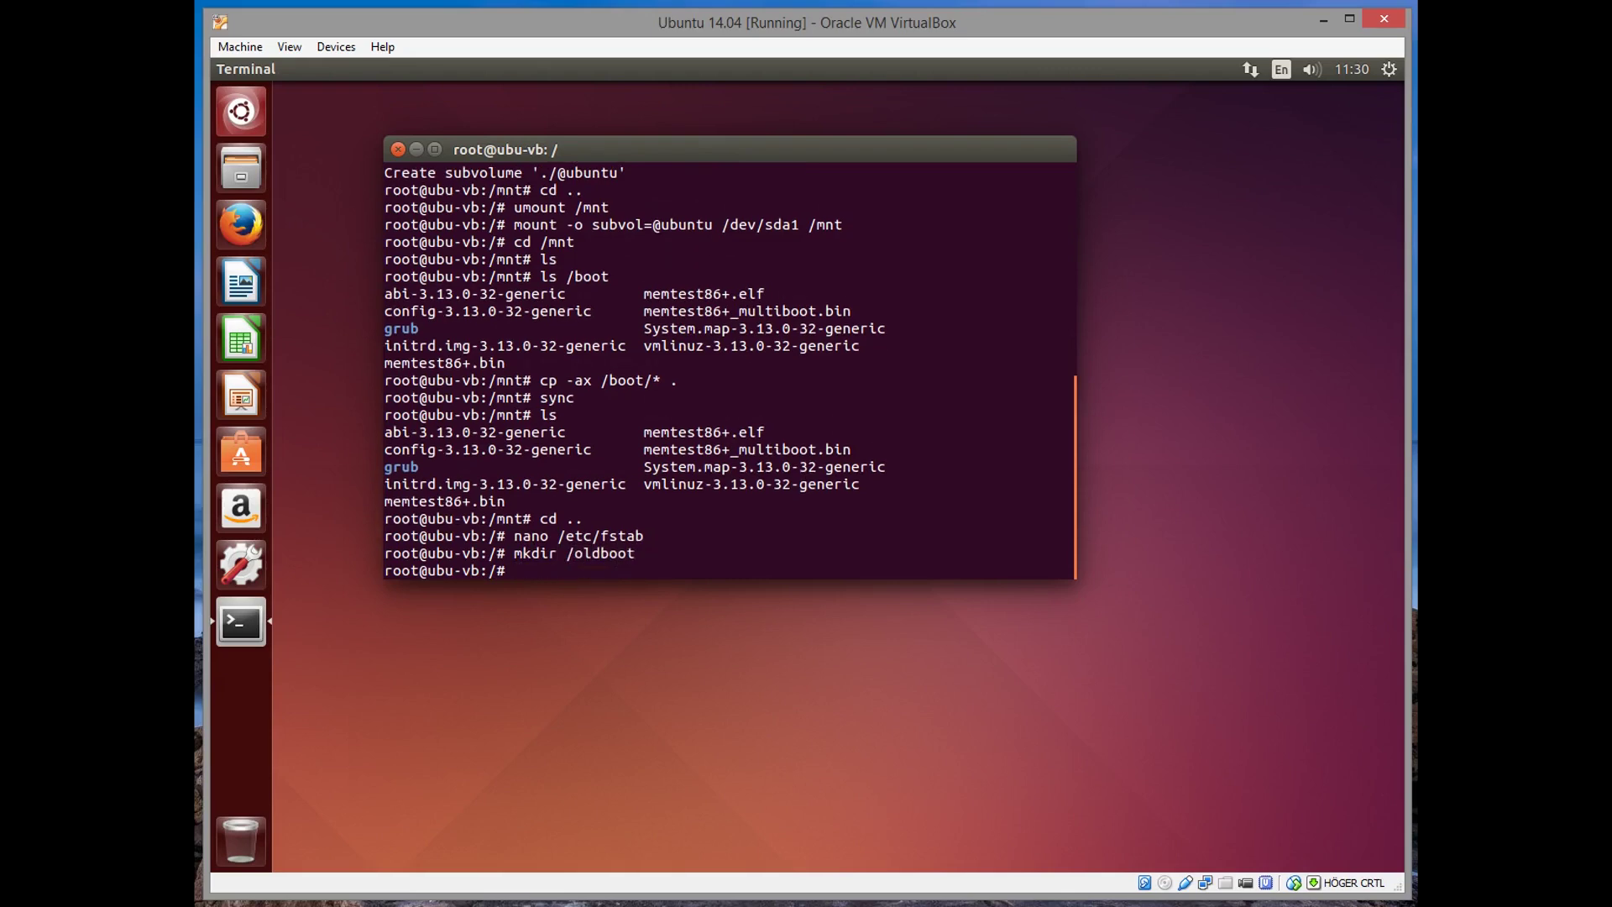
pyautogui.write('cp -ax /boot/* /oldboot')
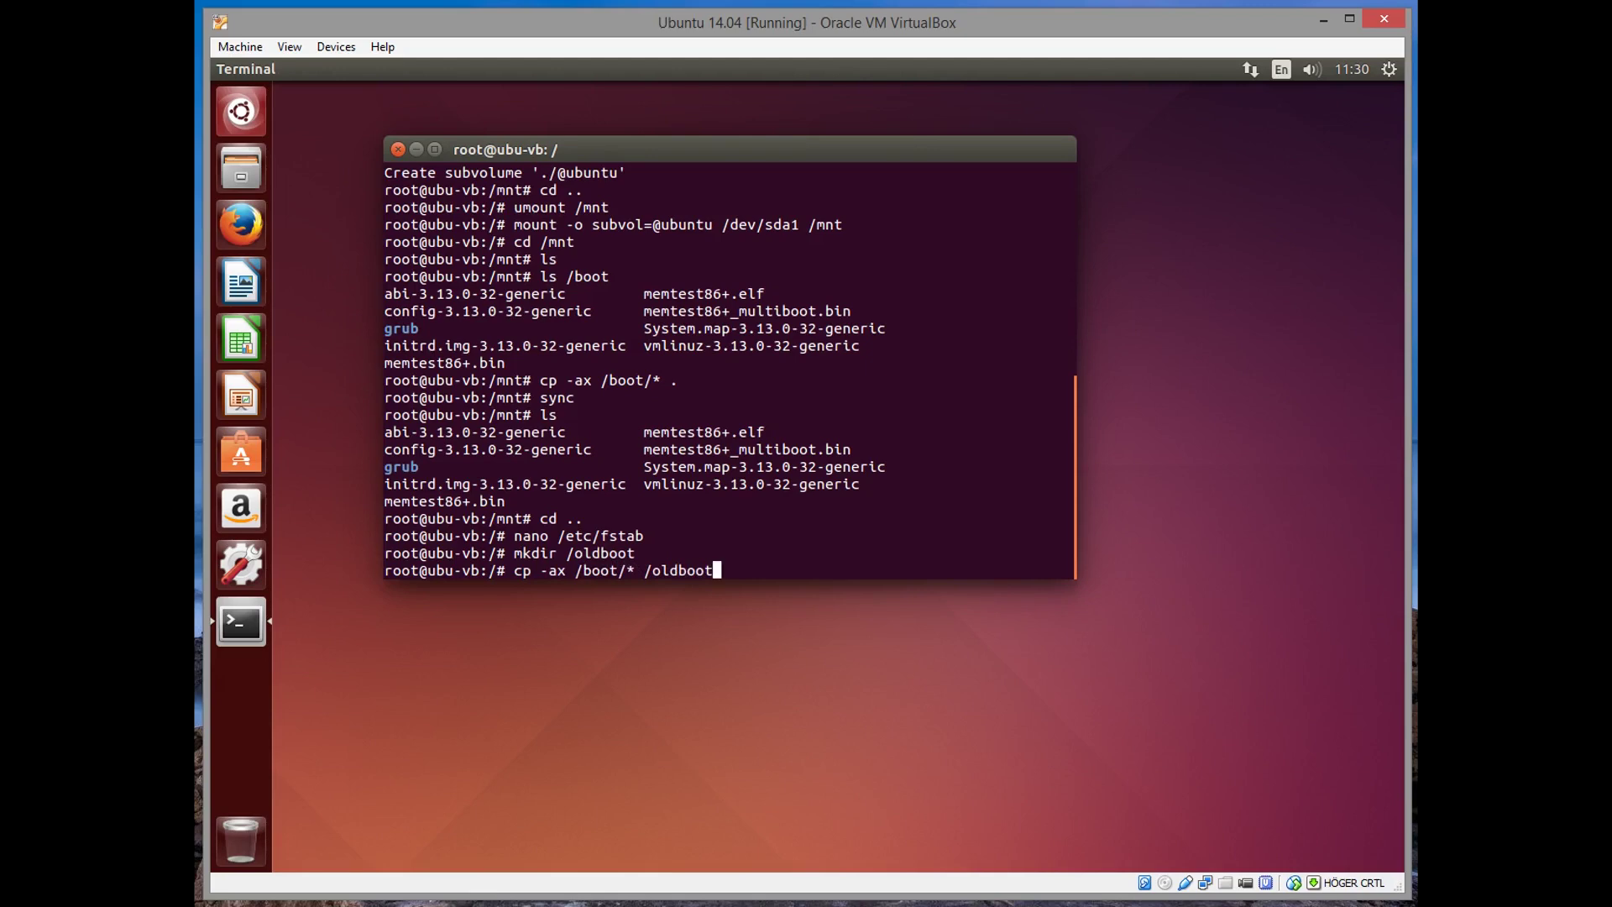
pyautogui.write('&')
pyautogui.write('/')
pyautogui.press('Return')
# Step: List oldboot/ to confirm the copy, then delete everything inside /boot with rm -rf
pyautogui.write('ls oldboot/')
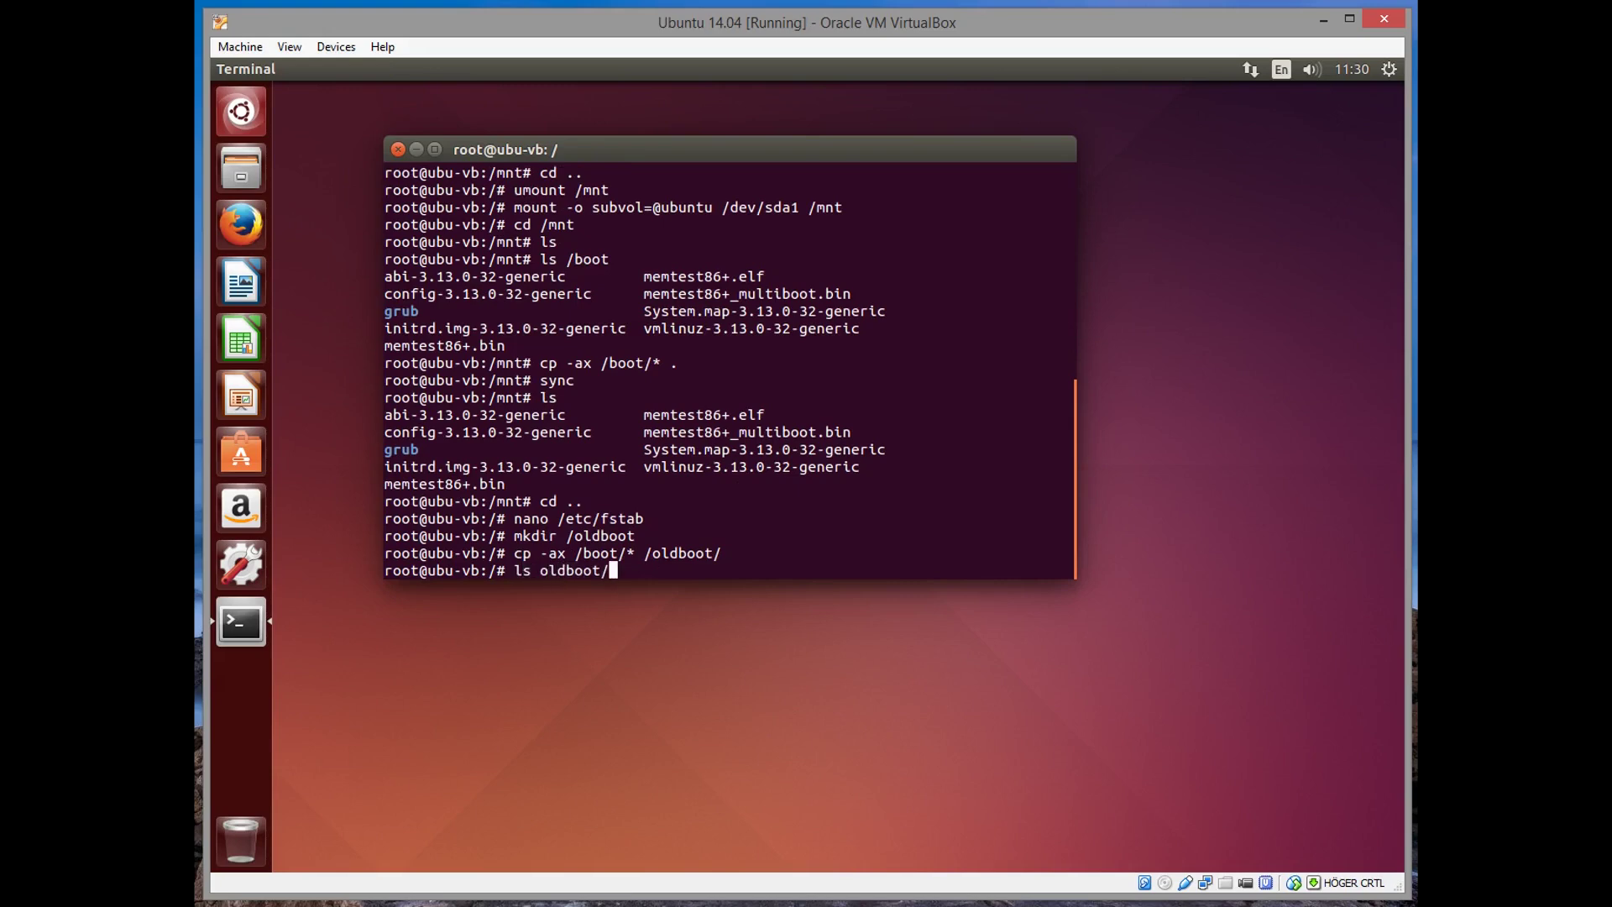
pyautogui.press('Return')
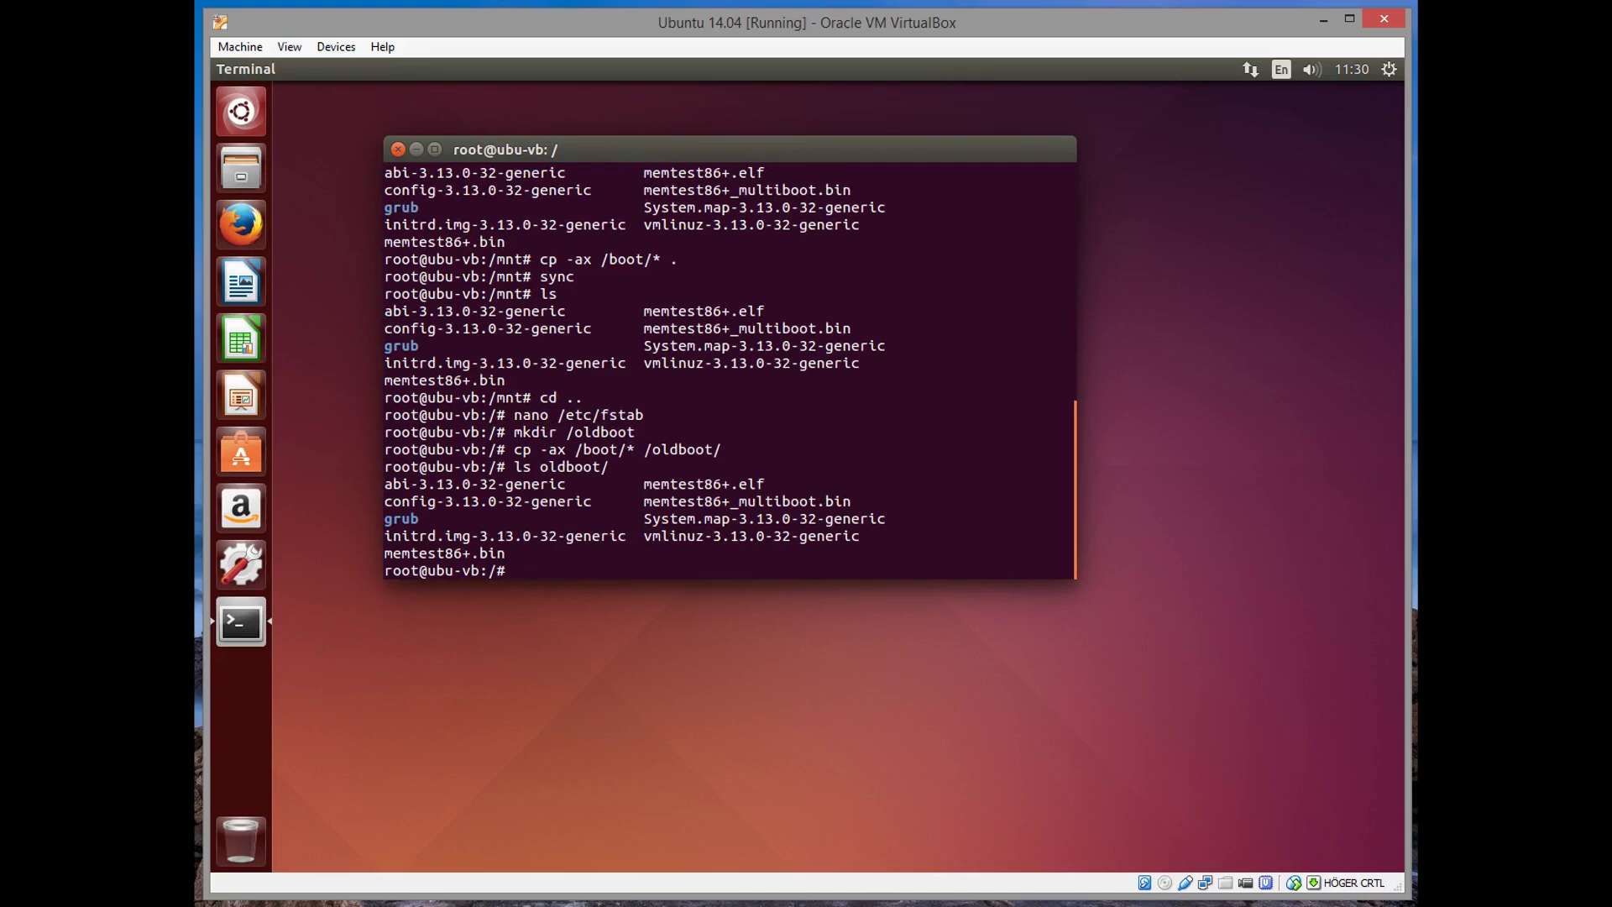
pyautogui.write('rm /')
pyautogui.press('Left')
pyautogui.write('-rf /boot/*')
pyautogui.press('Return')
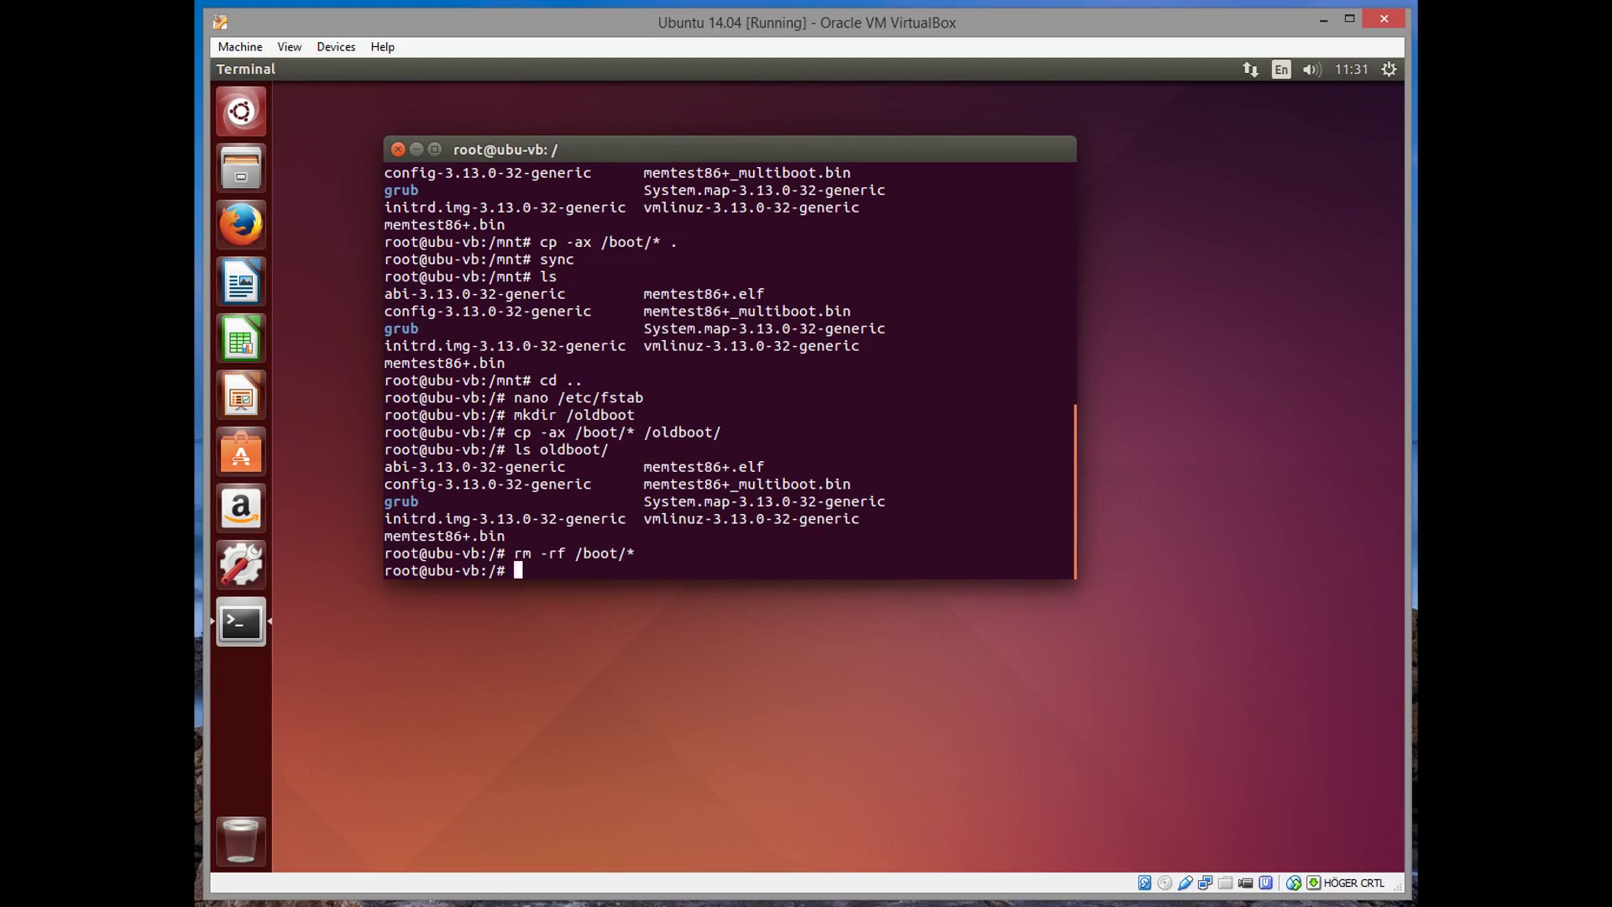
pyautogui.write('umount /mnt')
pyautogui.press('Return')
pyautogui.write('mount')
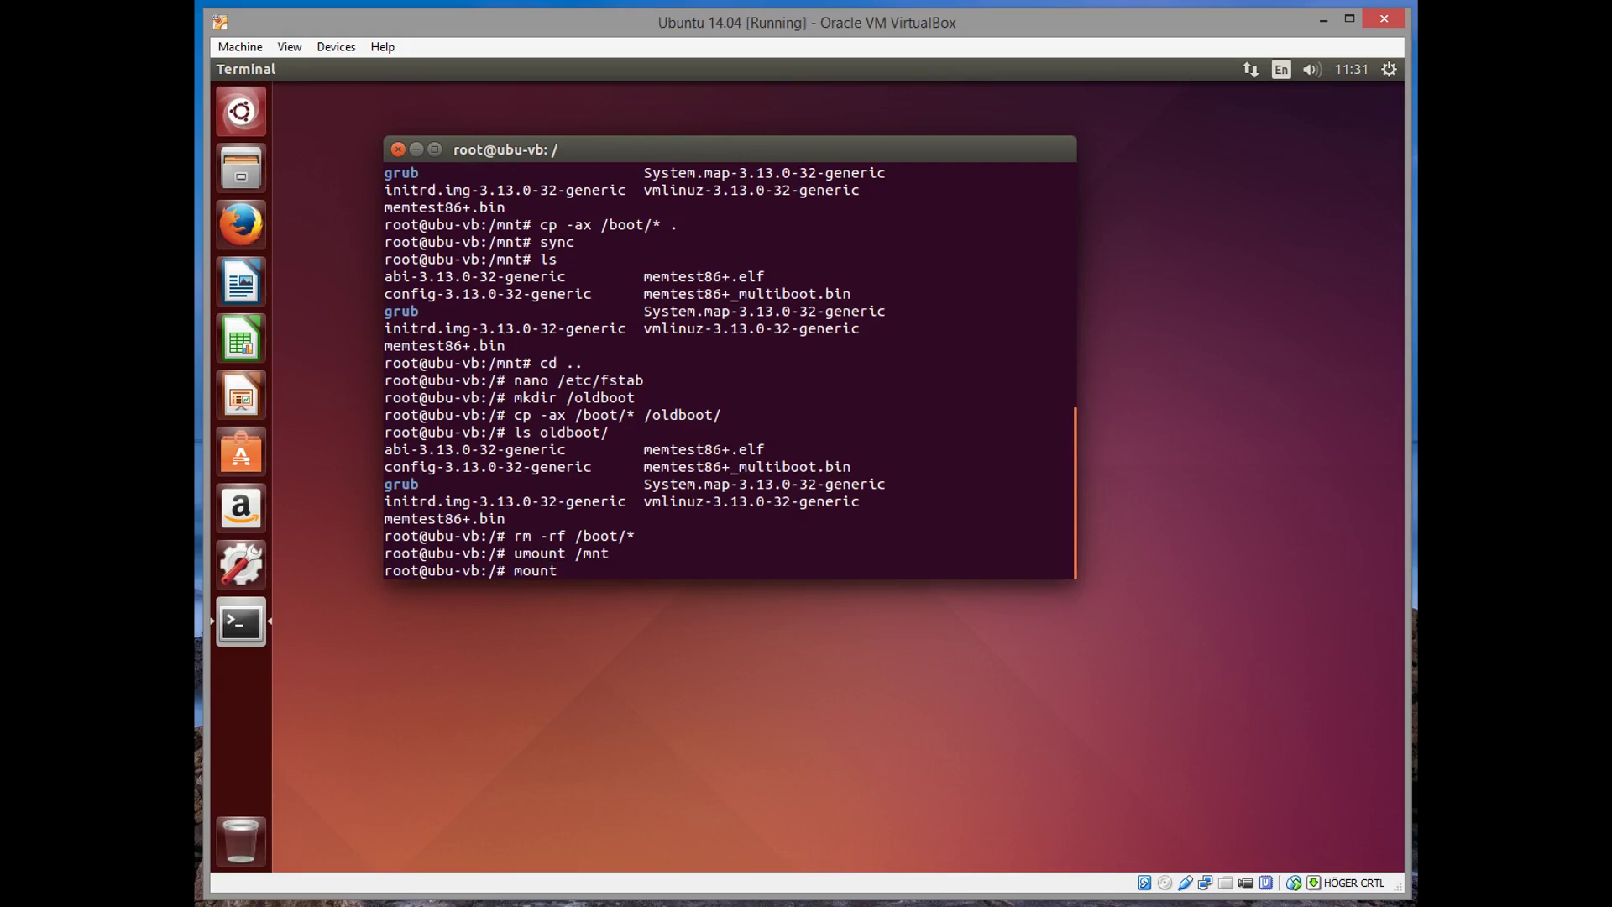
pyautogui.write(' -o subvol=@ubuntu /')
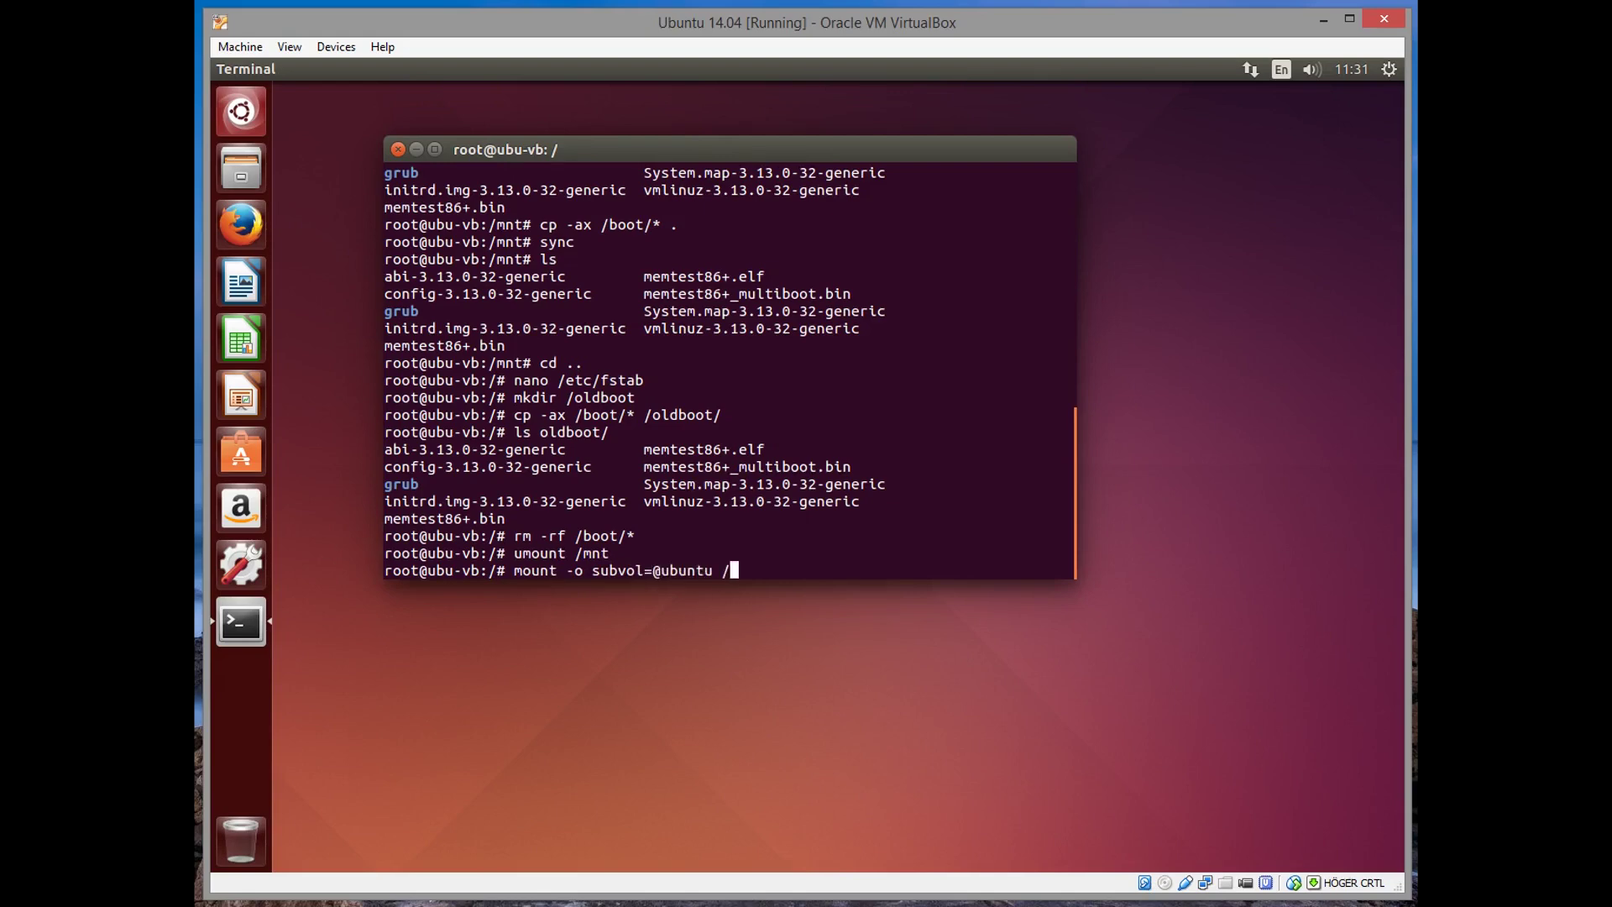
pyautogui.write('dev/sda1 /boot')
pyautogui.press('Return')
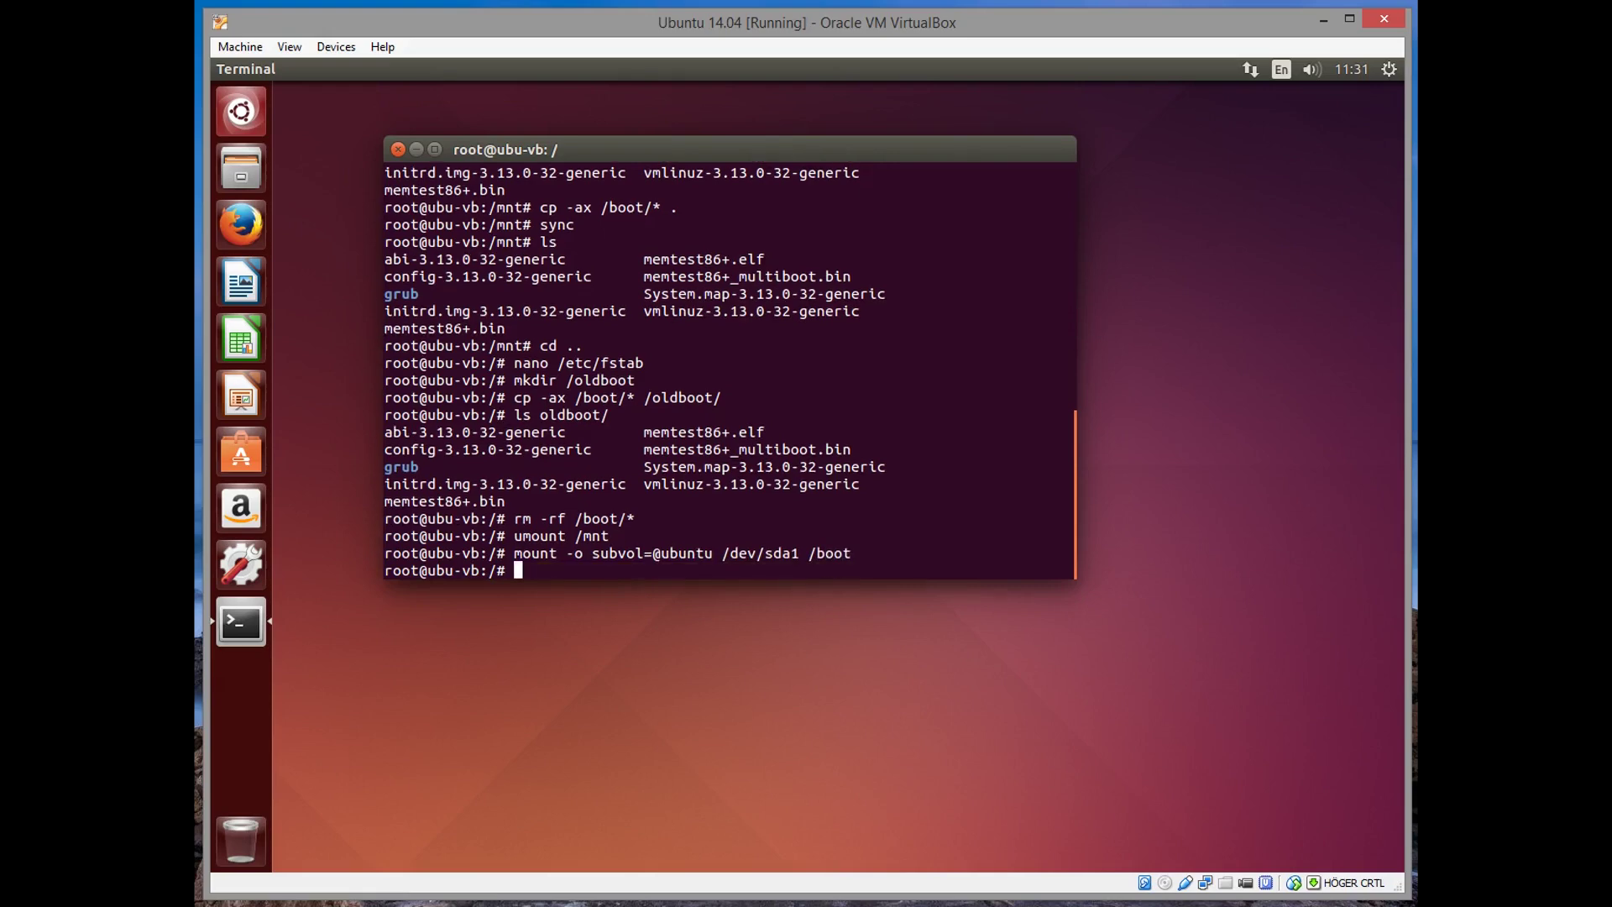
# Step: Reinstall GRUB onto /dev/sda with grub-install --recheck
pyautogui.write('grub')
pyautogui.press('BackSpace')
pyautogui.write('-install //')
pyautogui.press('BackSpace')
pyautogui.press('BackSpace')
pyautogui.write('--recheck /dev/sda')
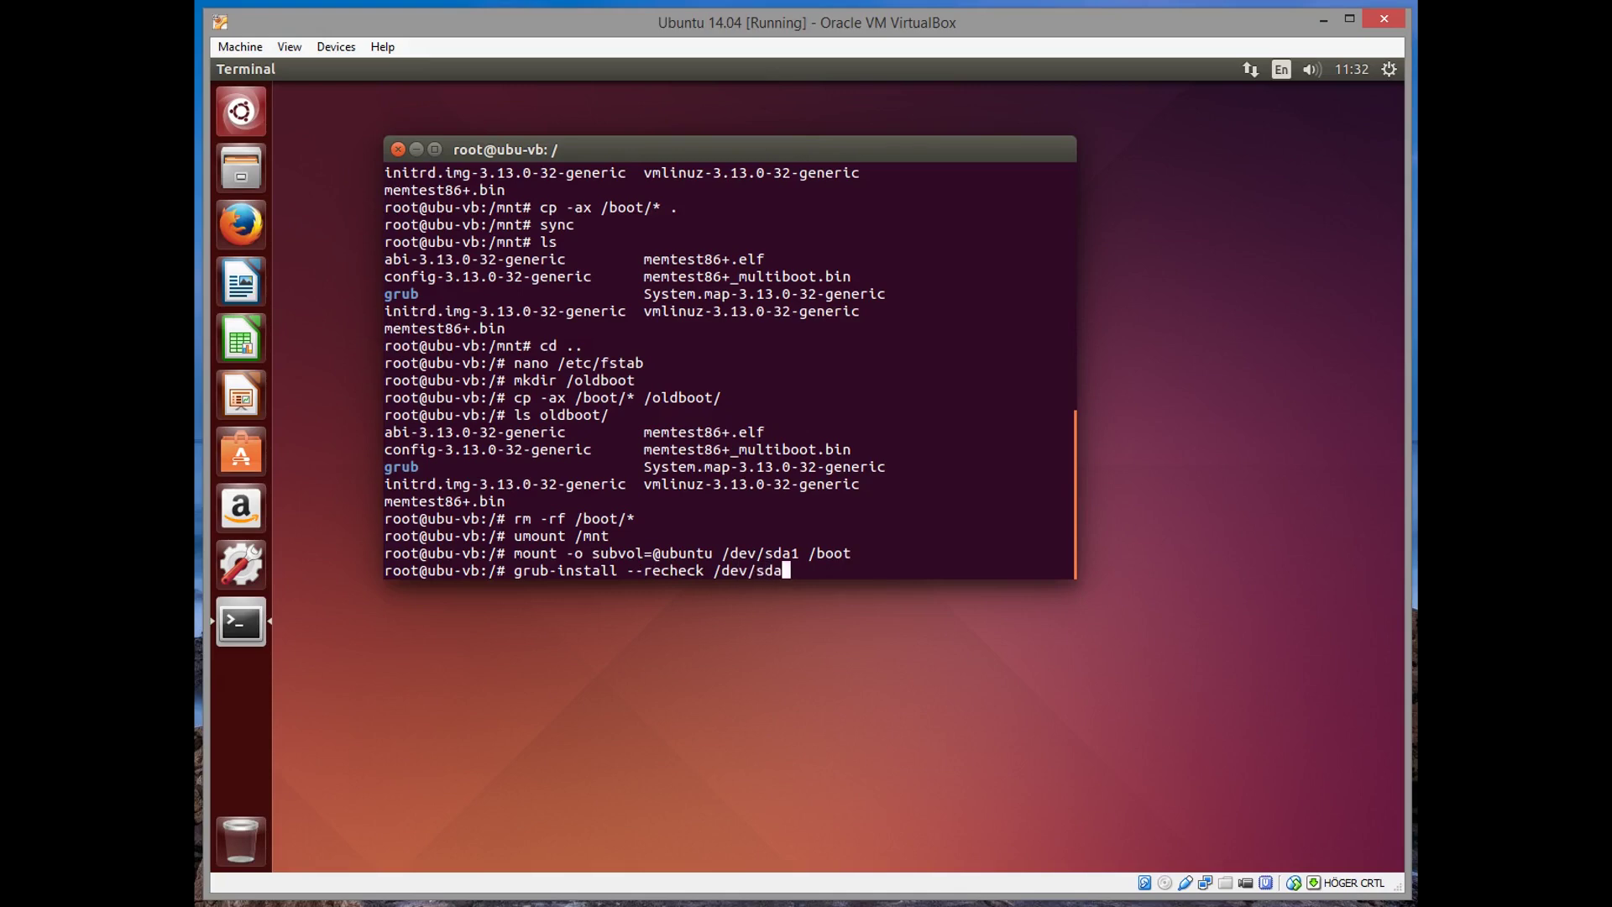
pyautogui.press('Return')
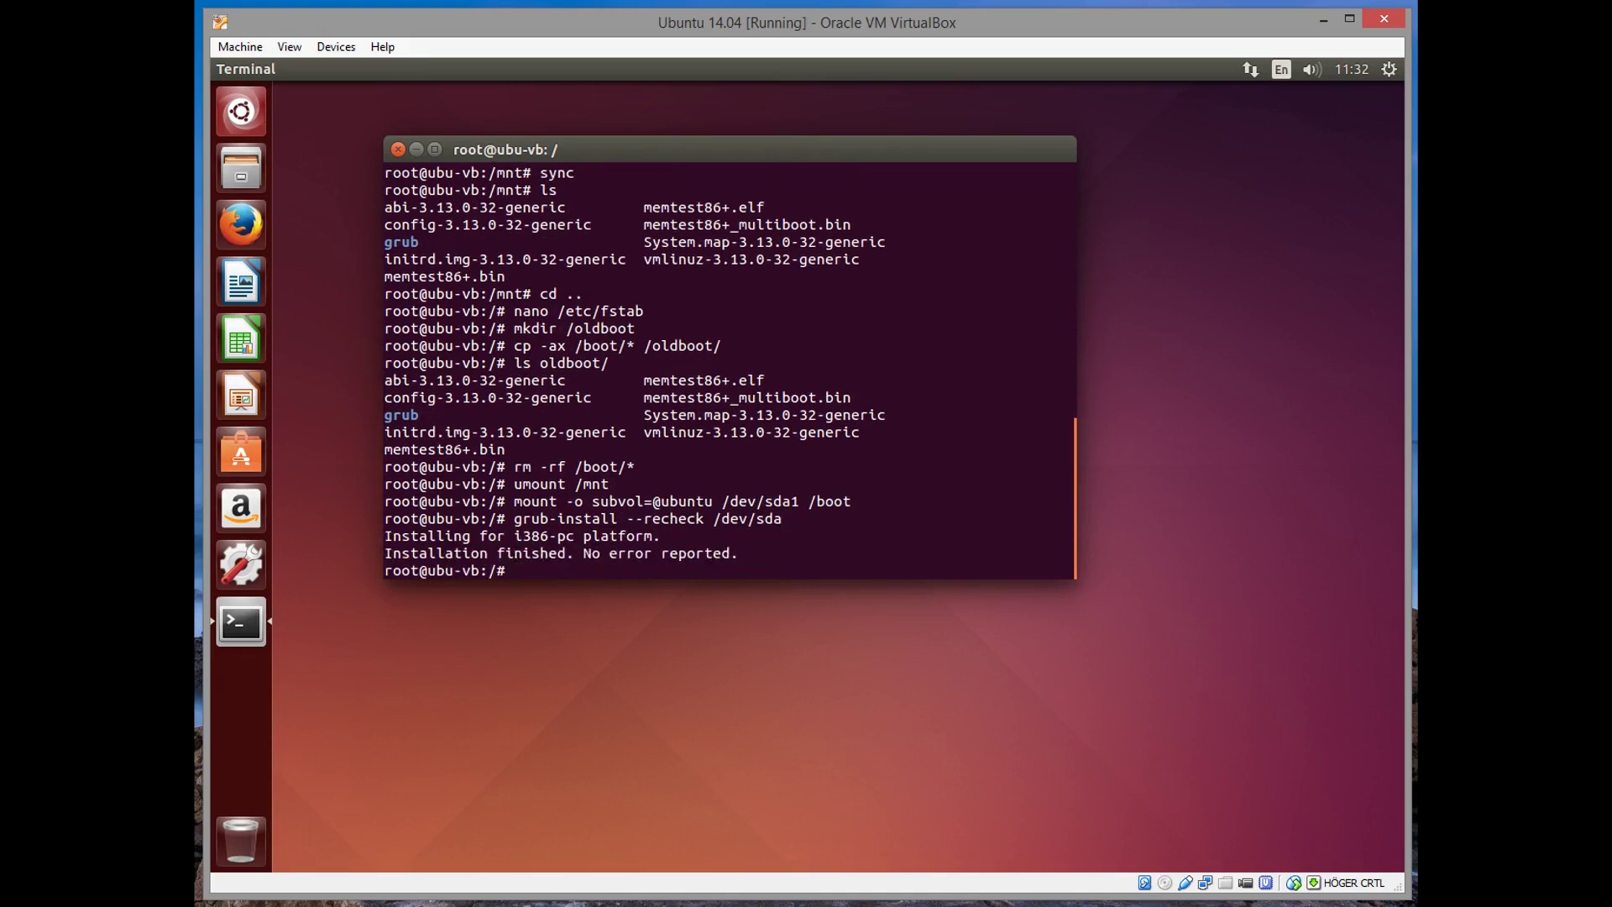
# Step: Run update-grub, rebuild the initramfs with update-initramfs -u, then run update-grub again
pyautogui.write('update-grub')
pyautogui.press('Return')
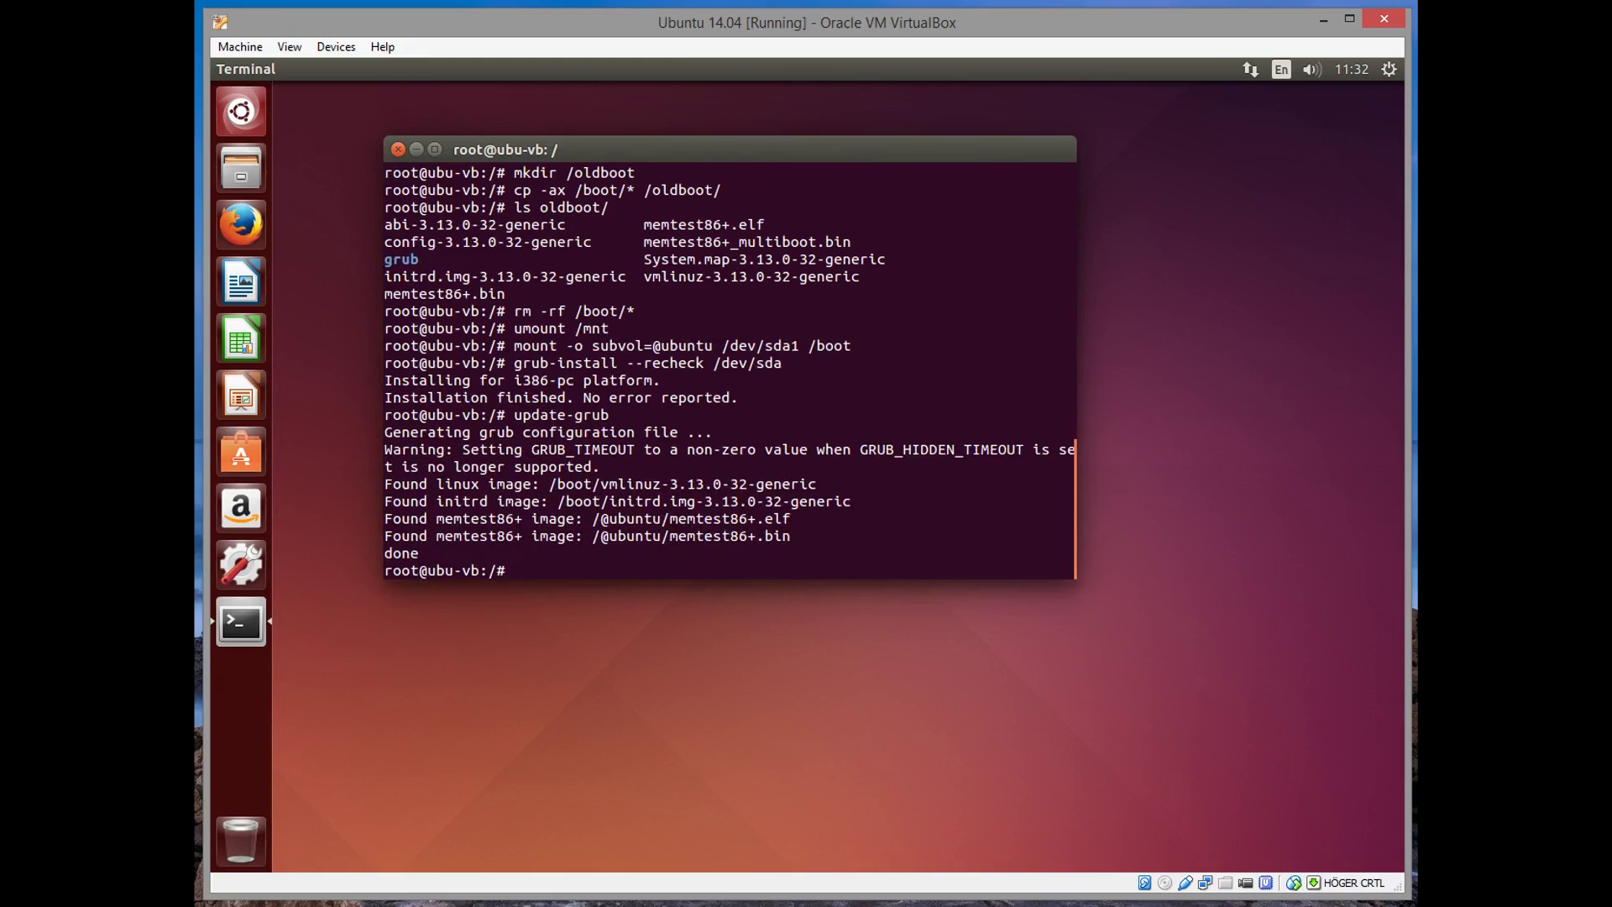
pyautogui.write('update-initramfs -u')
pyautogui.press('Return')
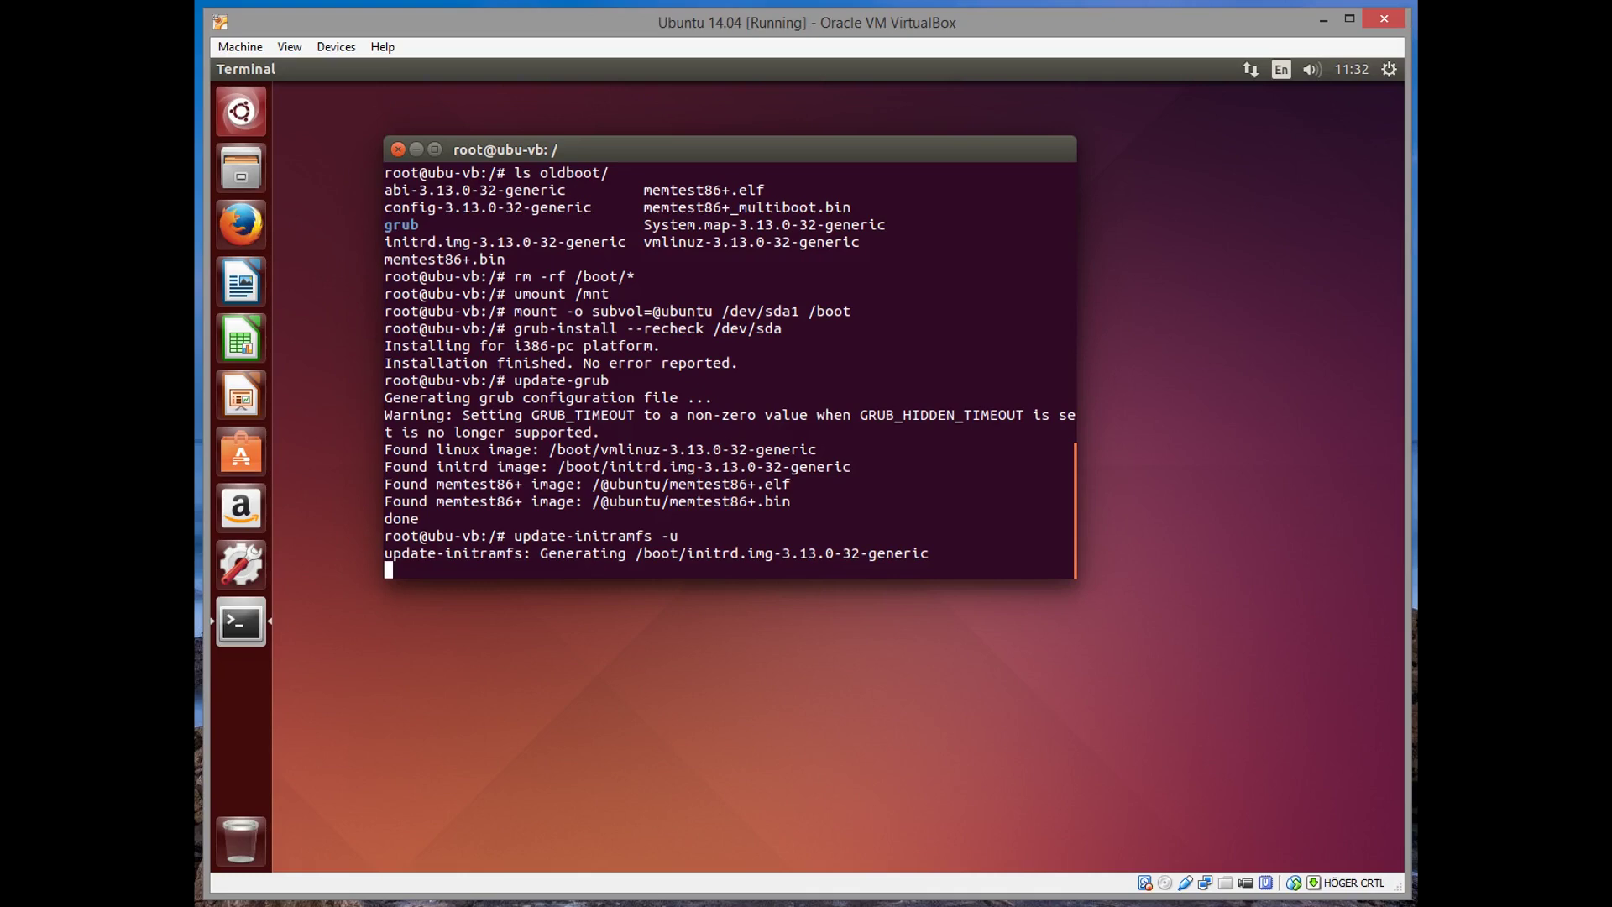
pyautogui.press('Up')
pyautogui.press('Up')
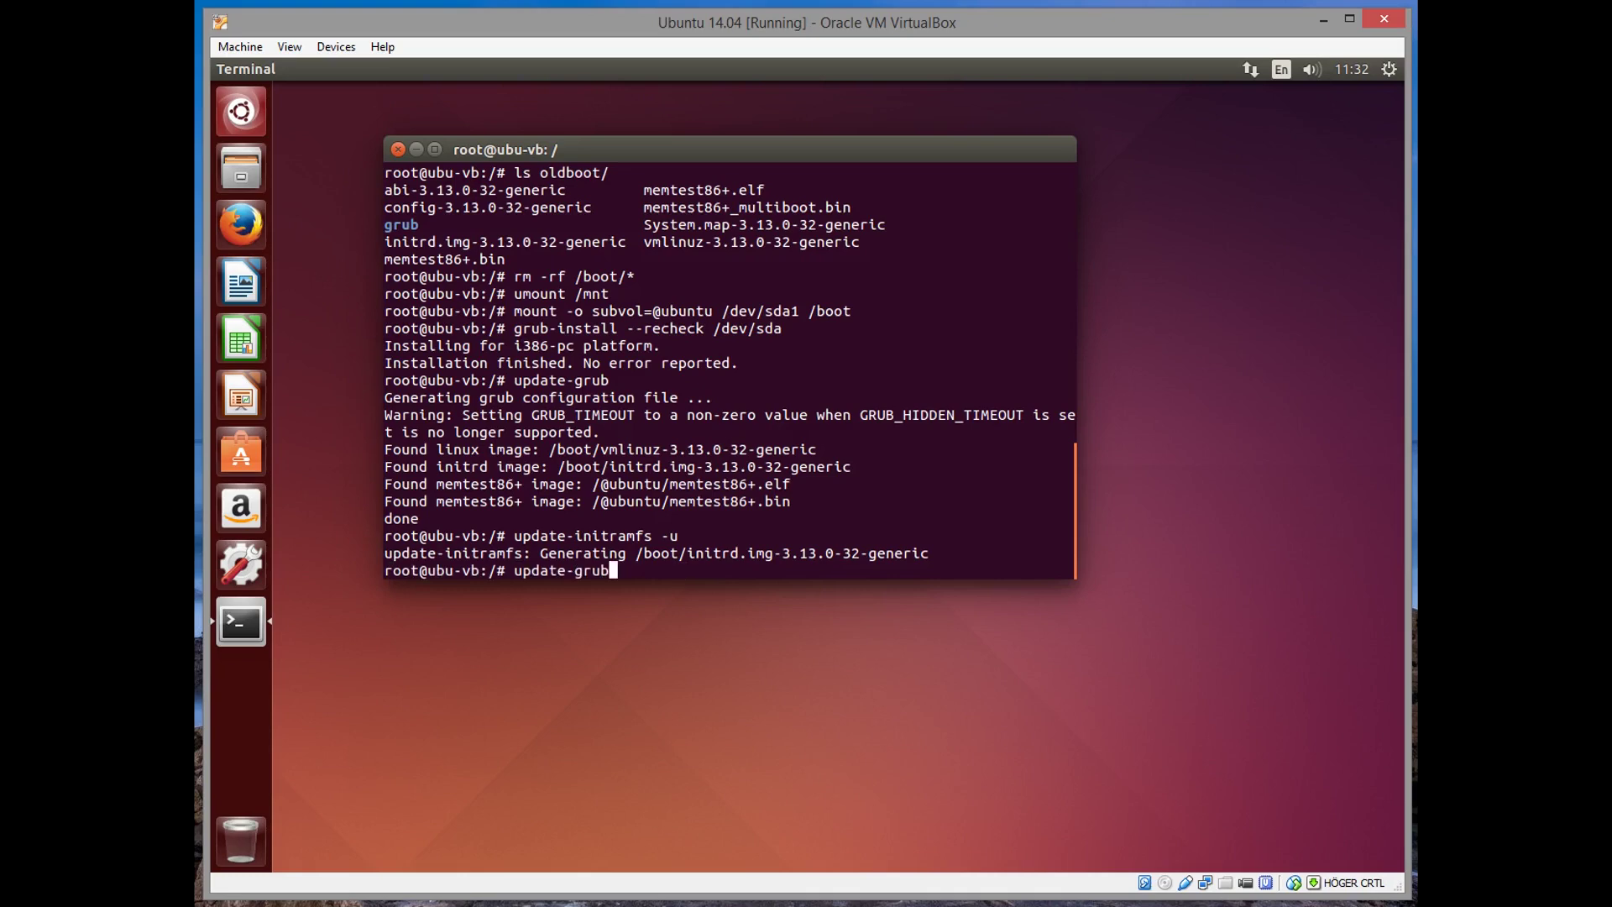
pyautogui.press('Return')
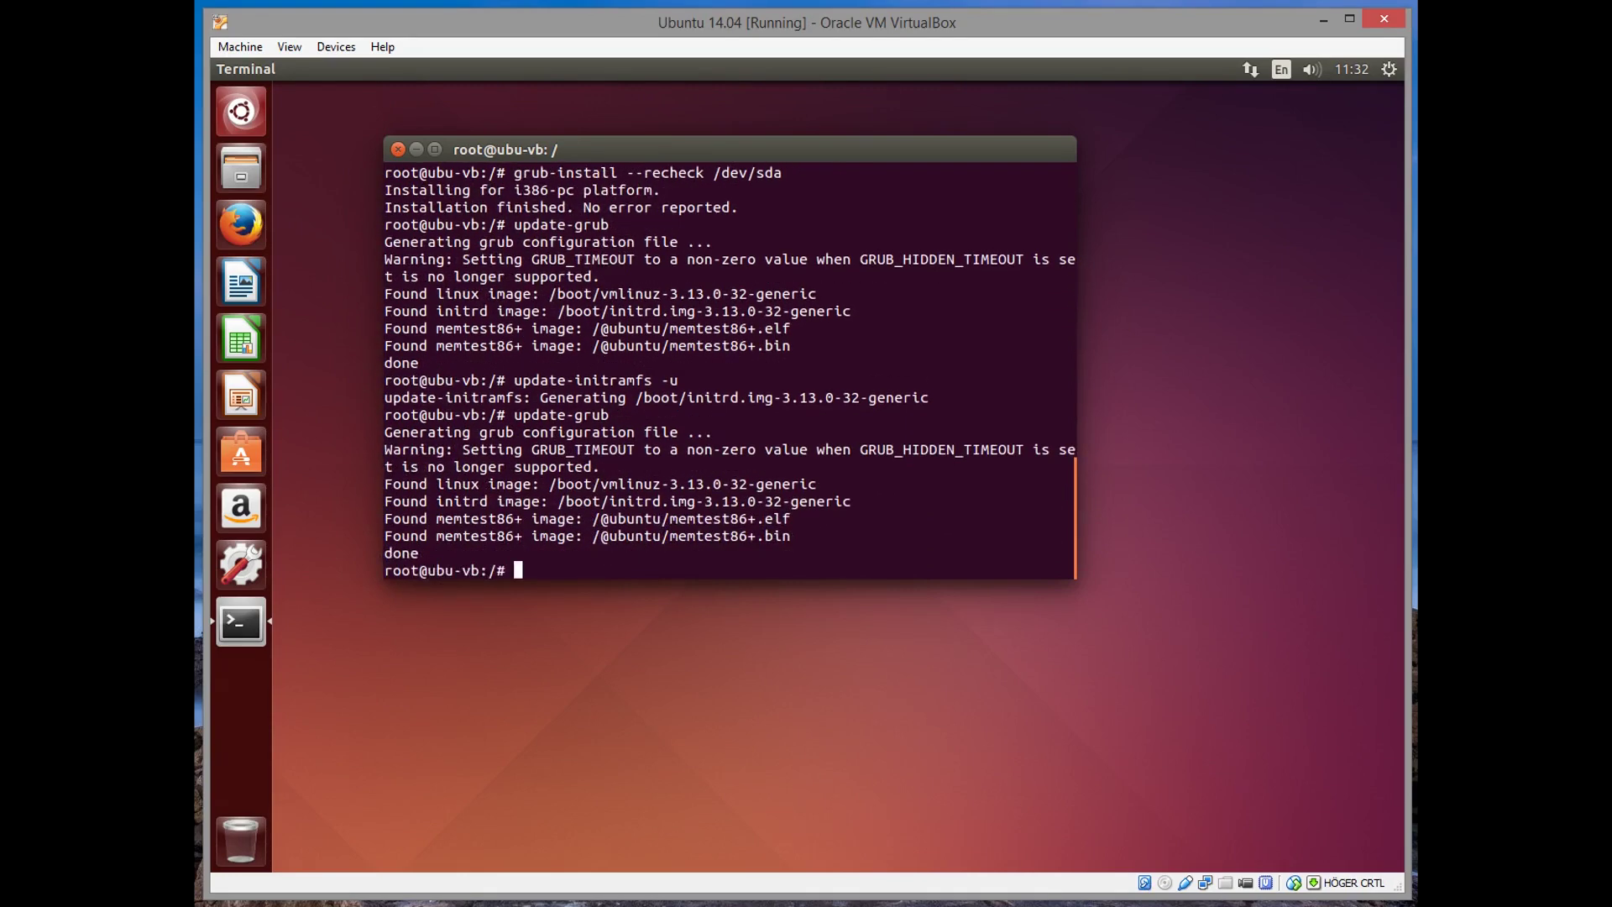
# Step: Exit the root shell and the session, closing the terminal
pyautogui.write('exit')
pyautogui.press('Return')
pyautogui.write('exit')
pyautogui.press('Return')
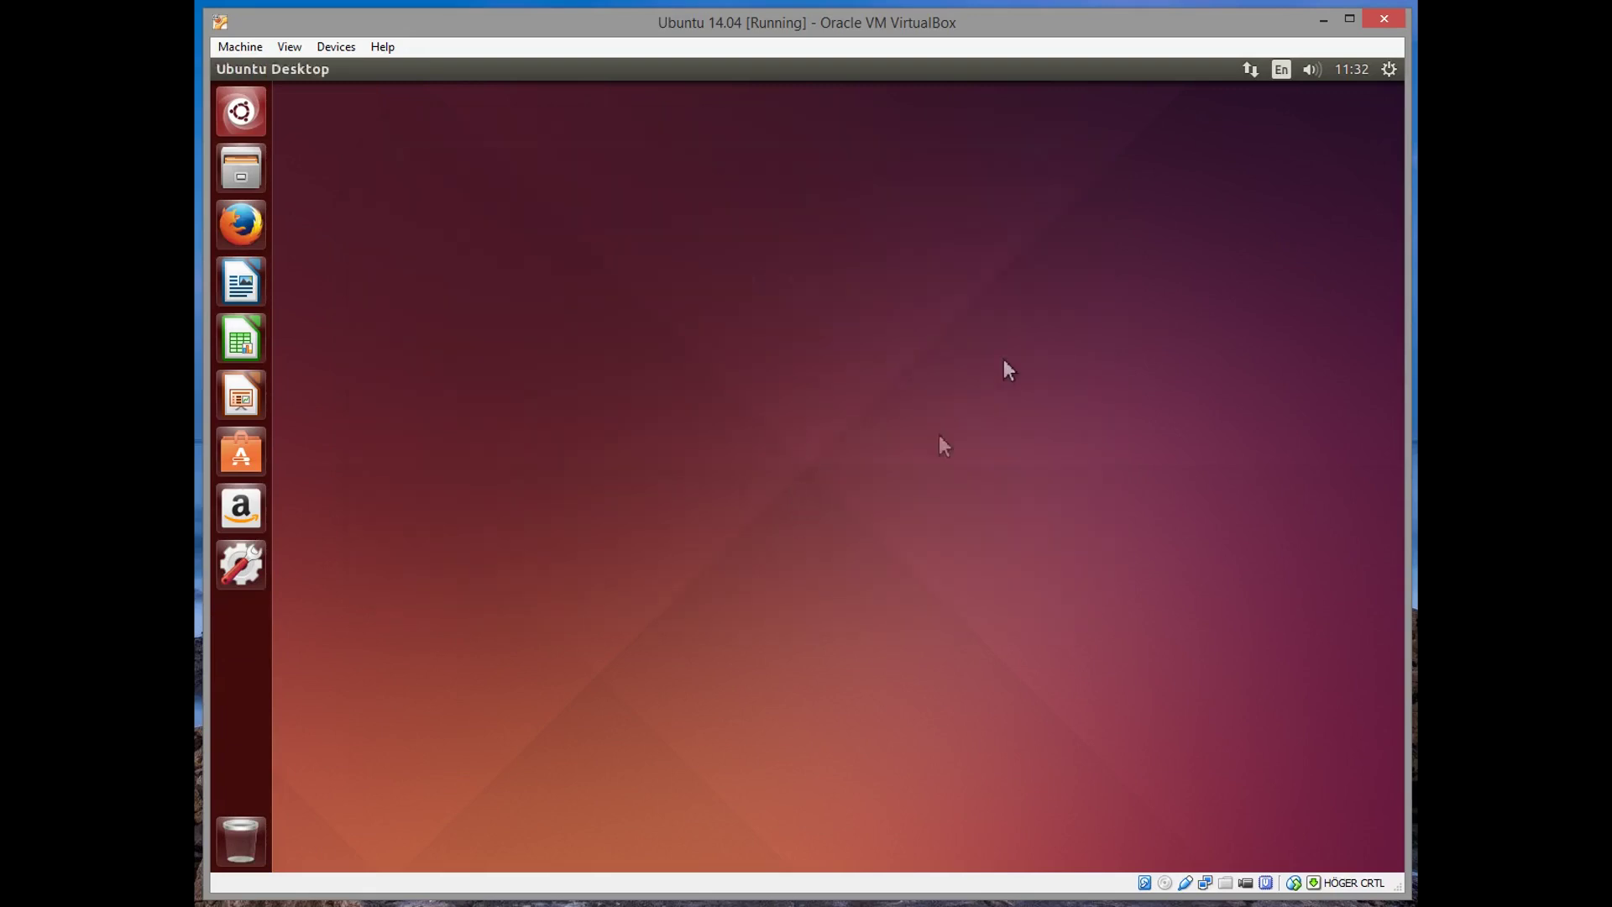
# Step: Restart the Ubuntu guest via the gear menu's Shut Down dialog, then open Dash search after login
pyautogui.click(1387, 67)
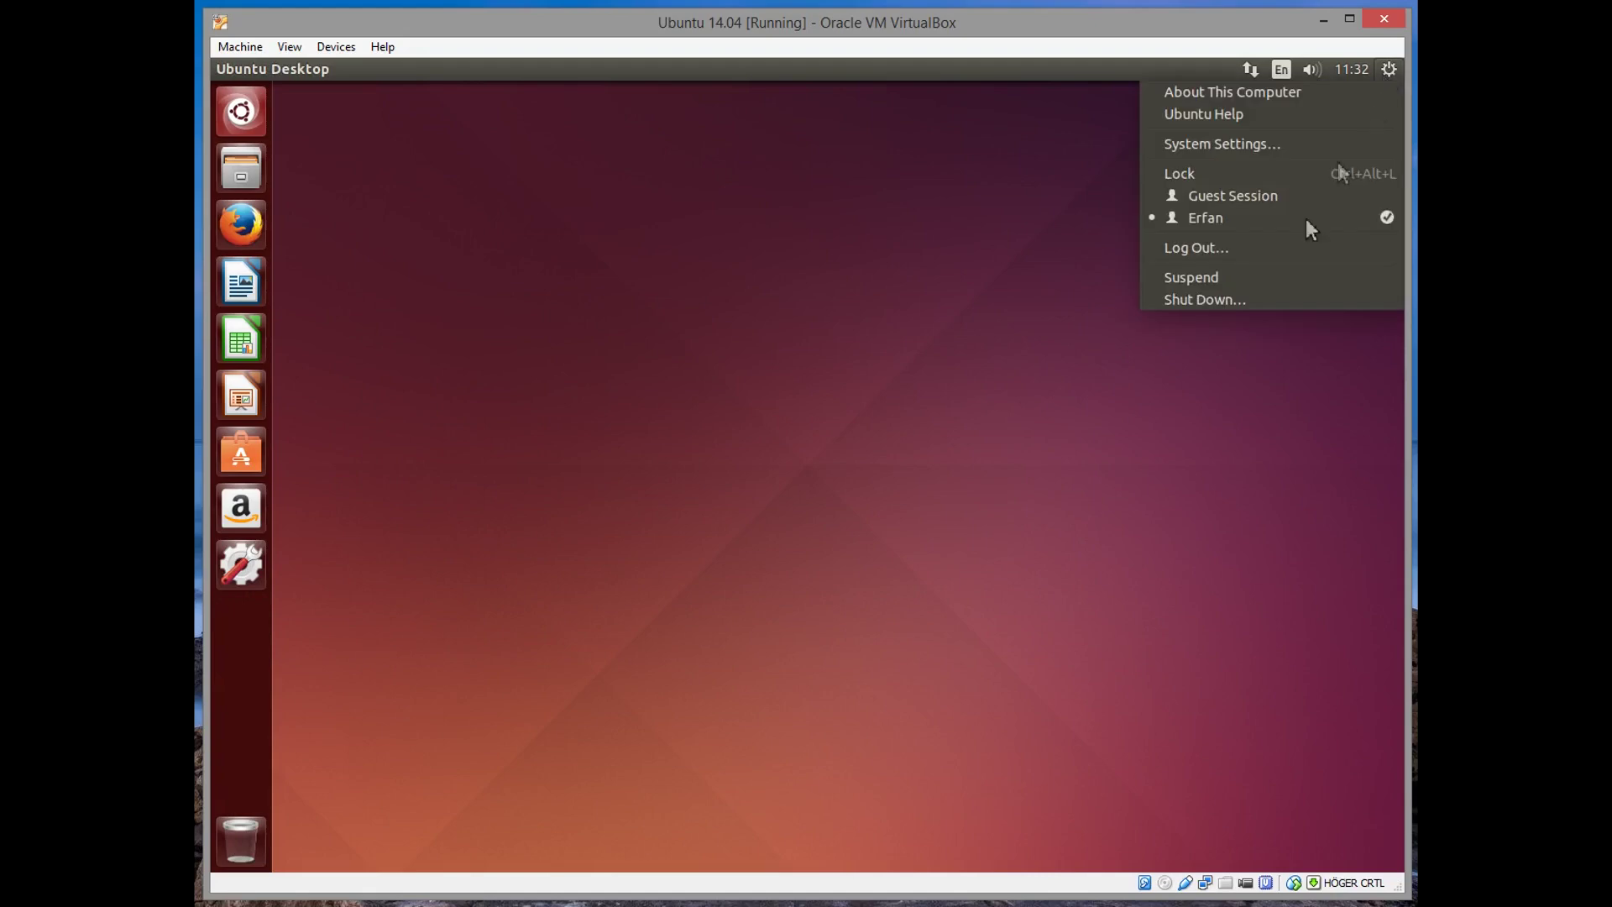
pyautogui.click(1231, 296)
pyautogui.click(749, 526)
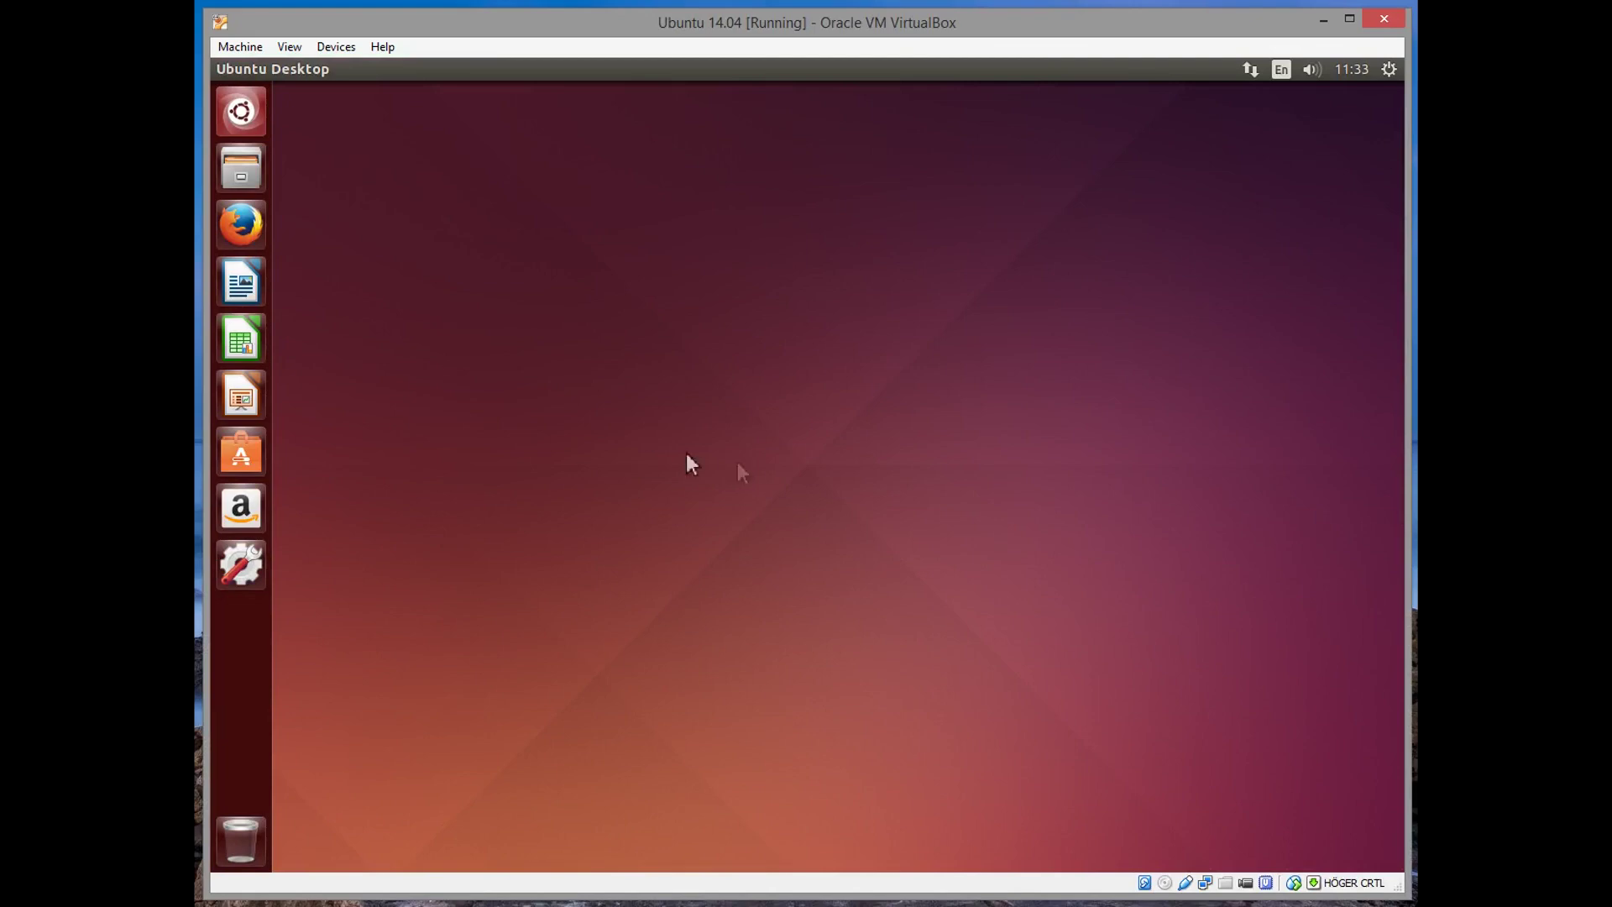
pyautogui.click(255, 105)
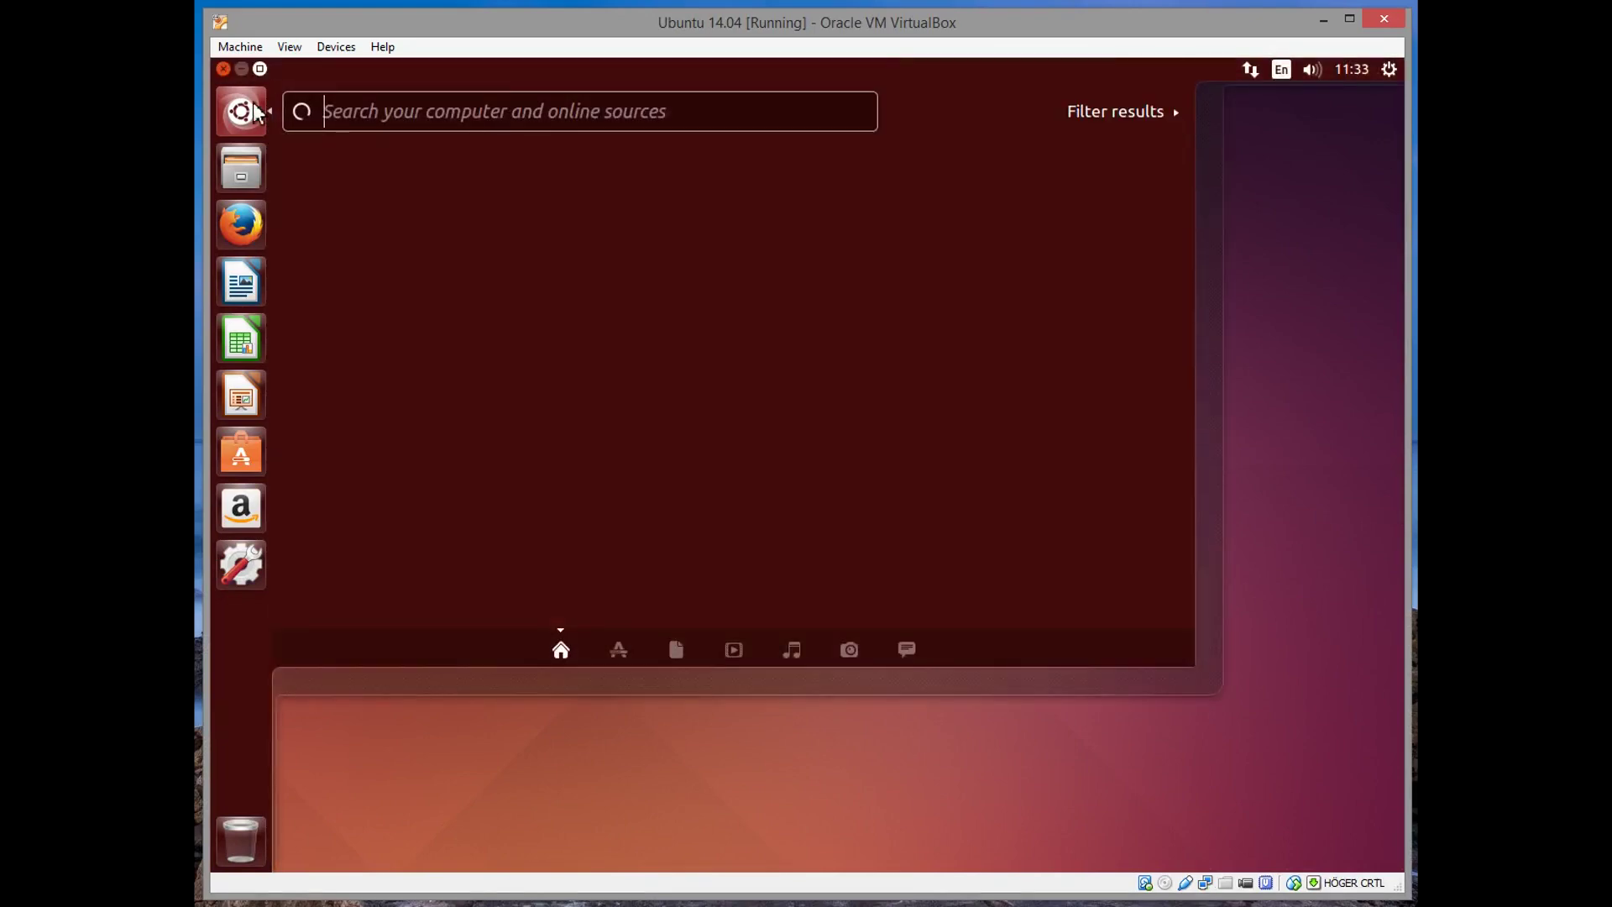
pyautogui.write('ter')
pyautogui.press('Return')
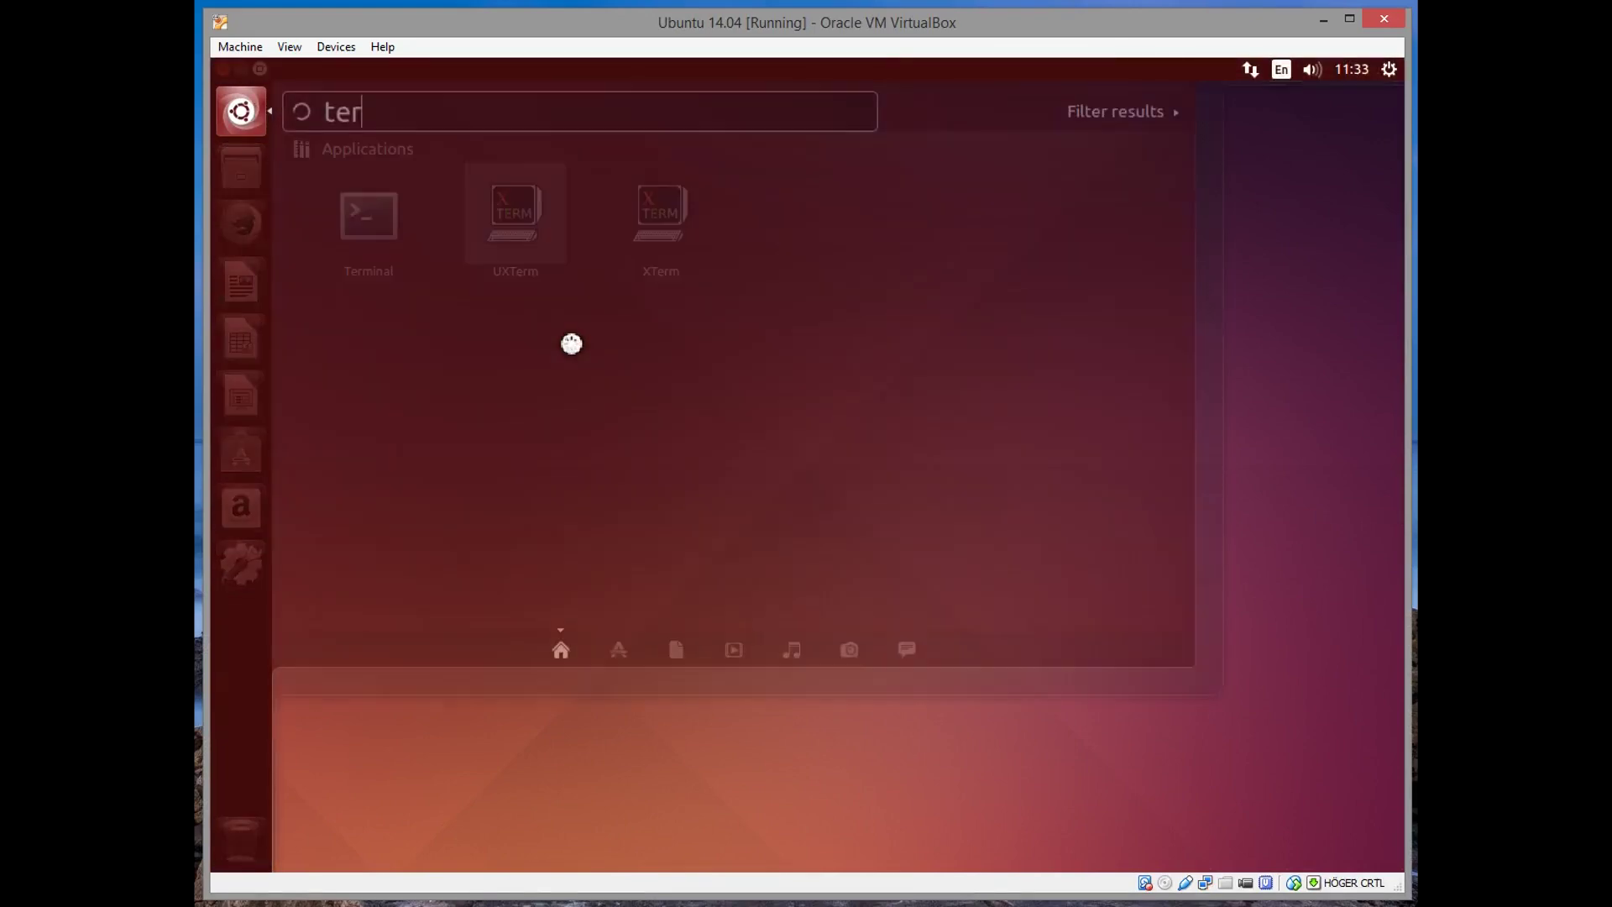
pyautogui.moveTo(552, 92); pyautogui.dragTo(681, 166)
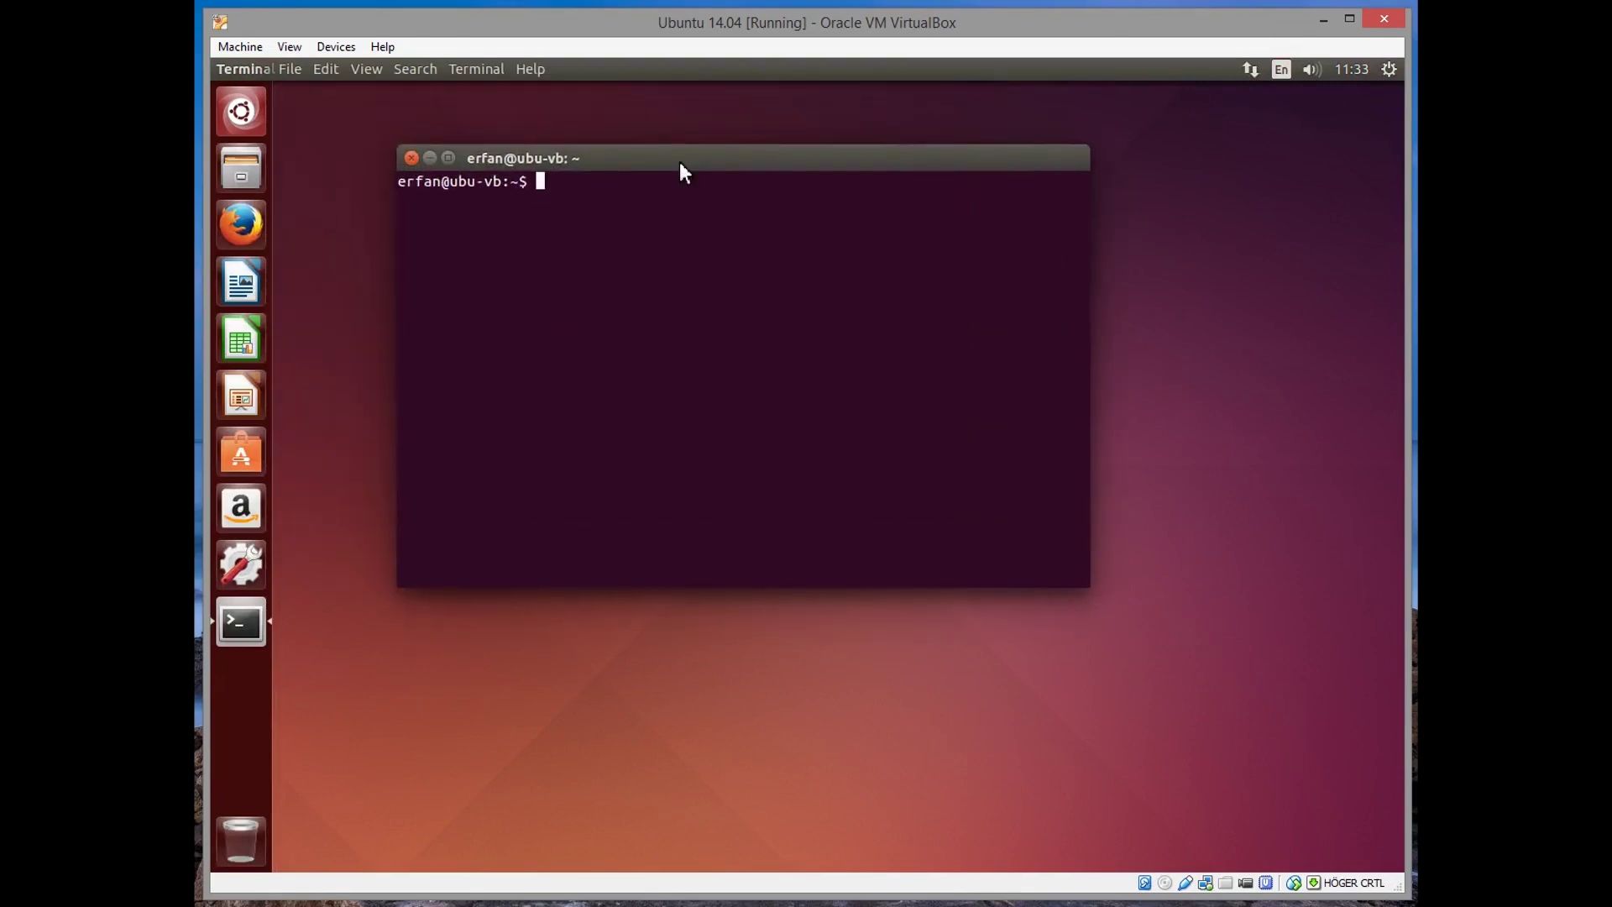
pyautogui.write('mount')
pyautogui.press('Return')
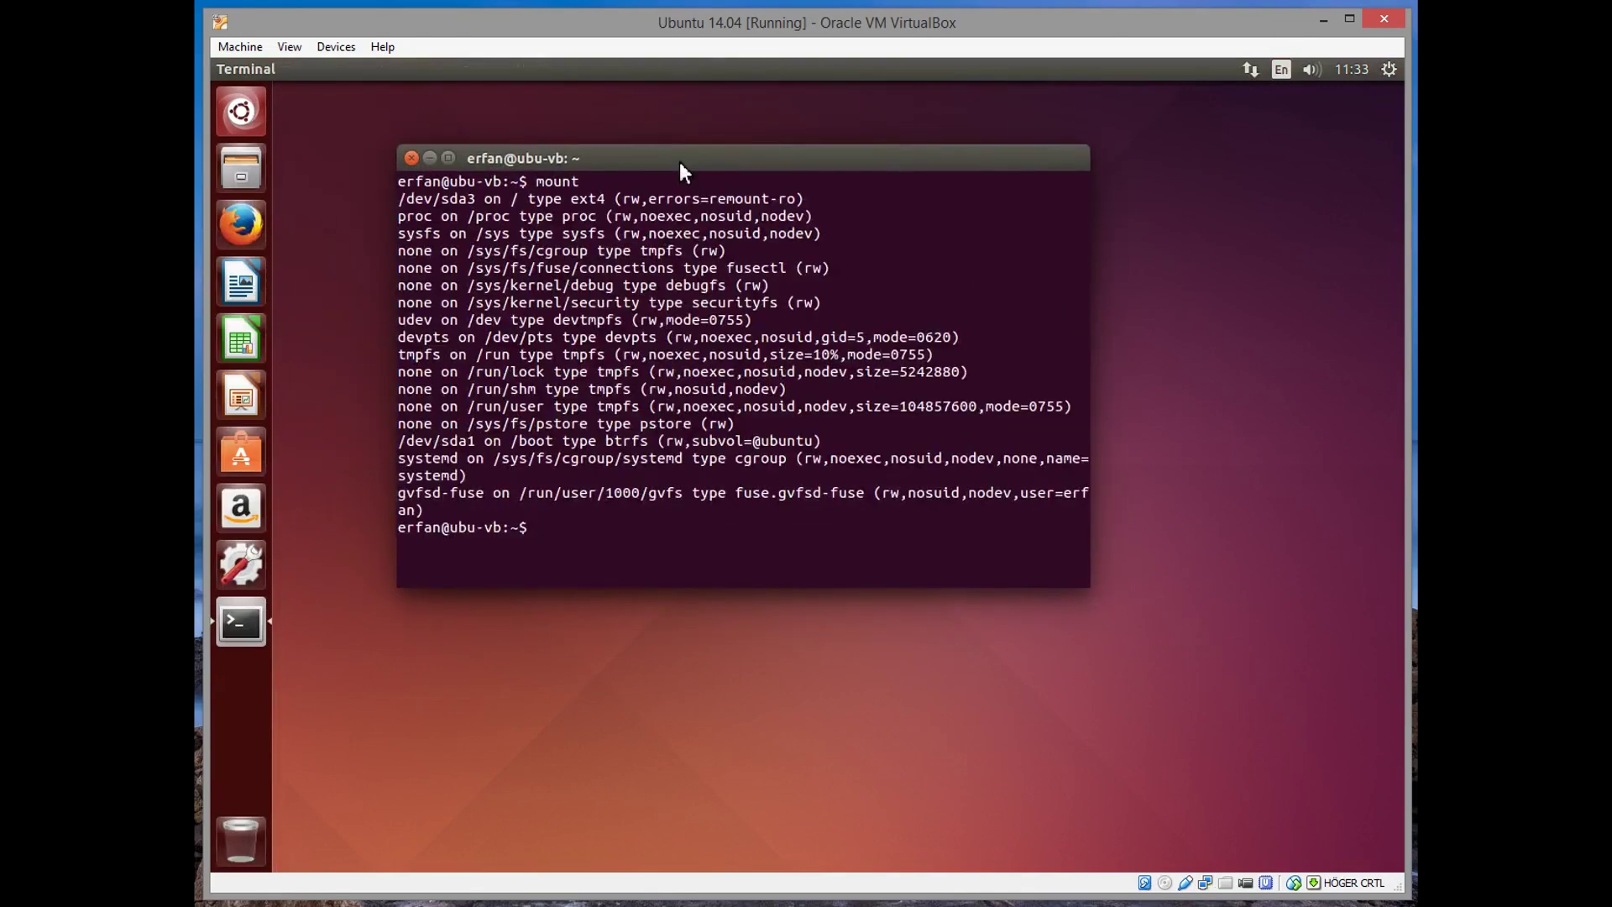
pyautogui.moveTo(398, 199); pyautogui.dragTo(613, 204)
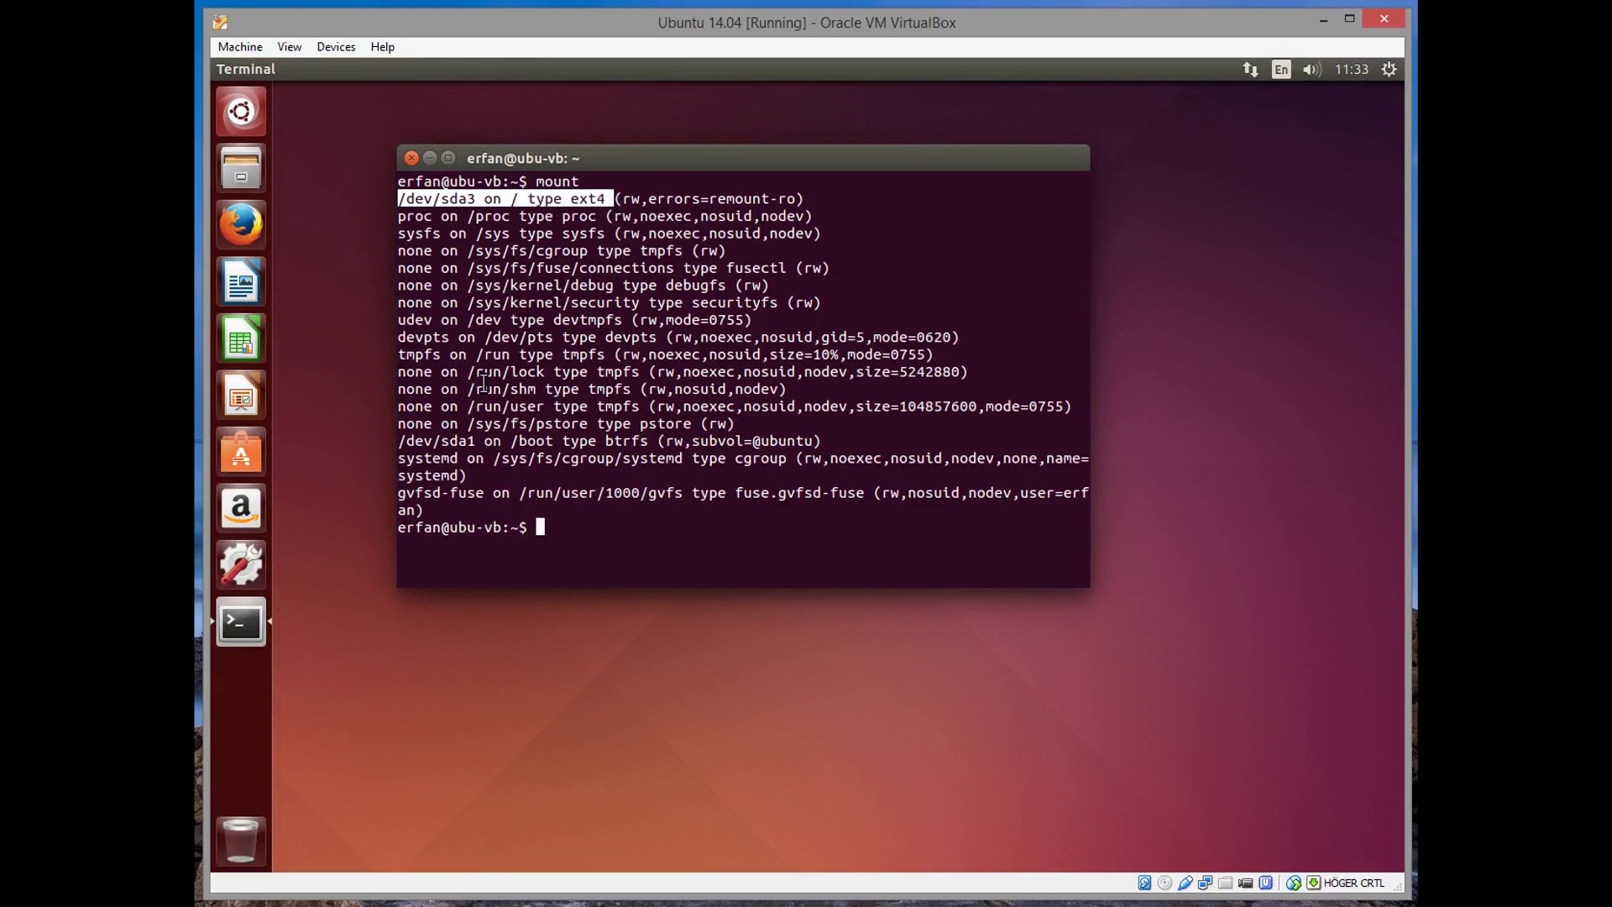
pyautogui.moveTo(400, 443); pyautogui.dragTo(826, 451)
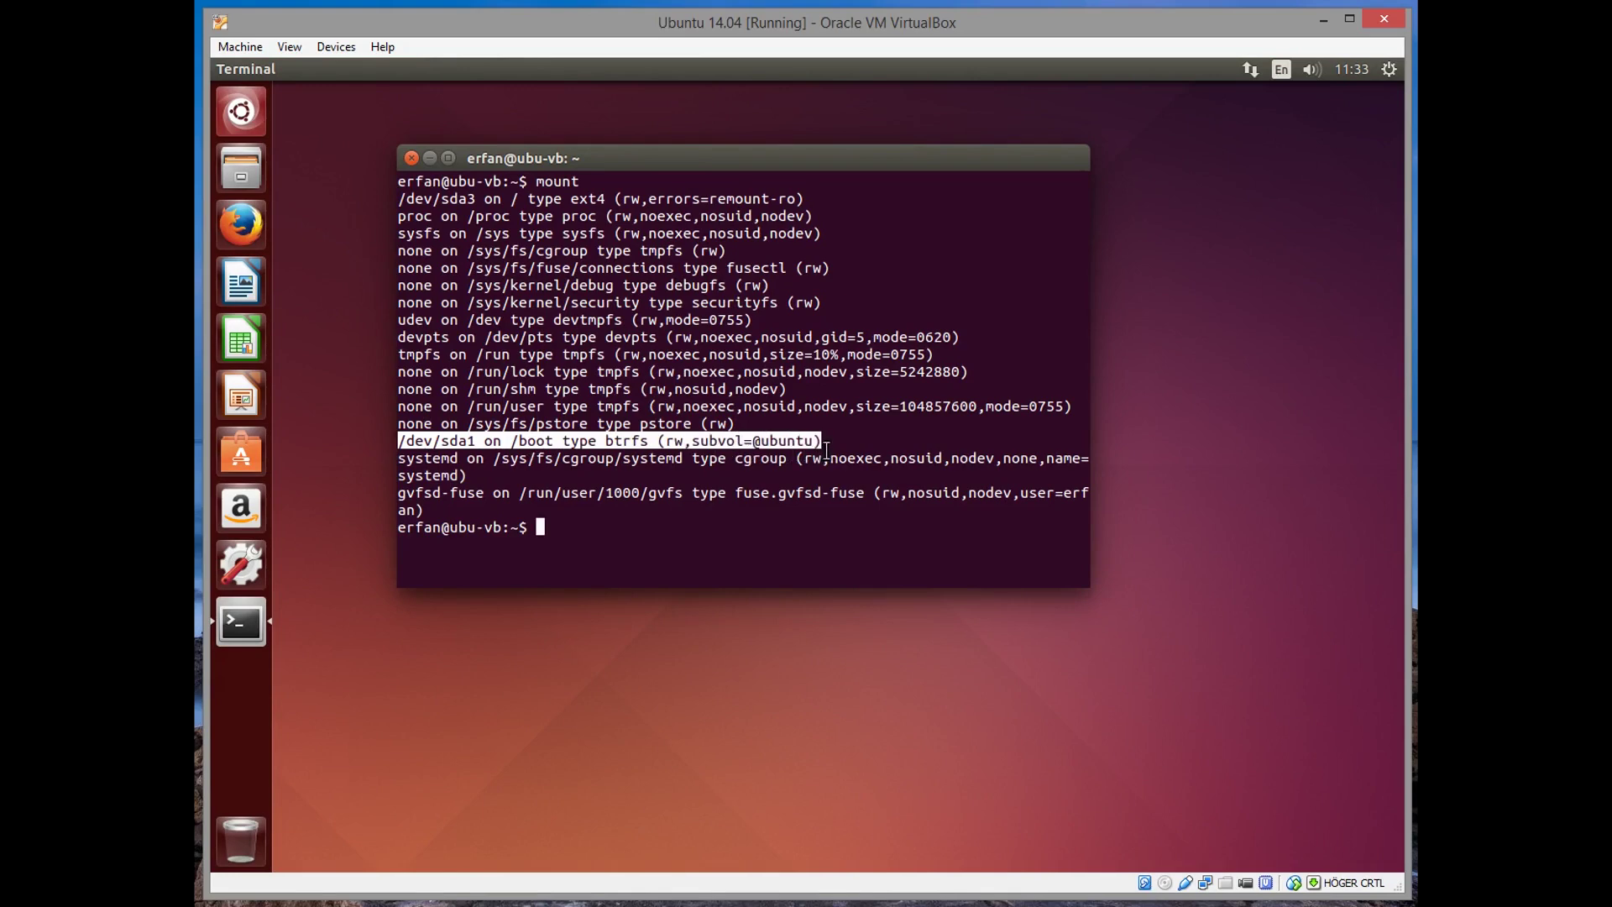
pyautogui.click(821, 504)
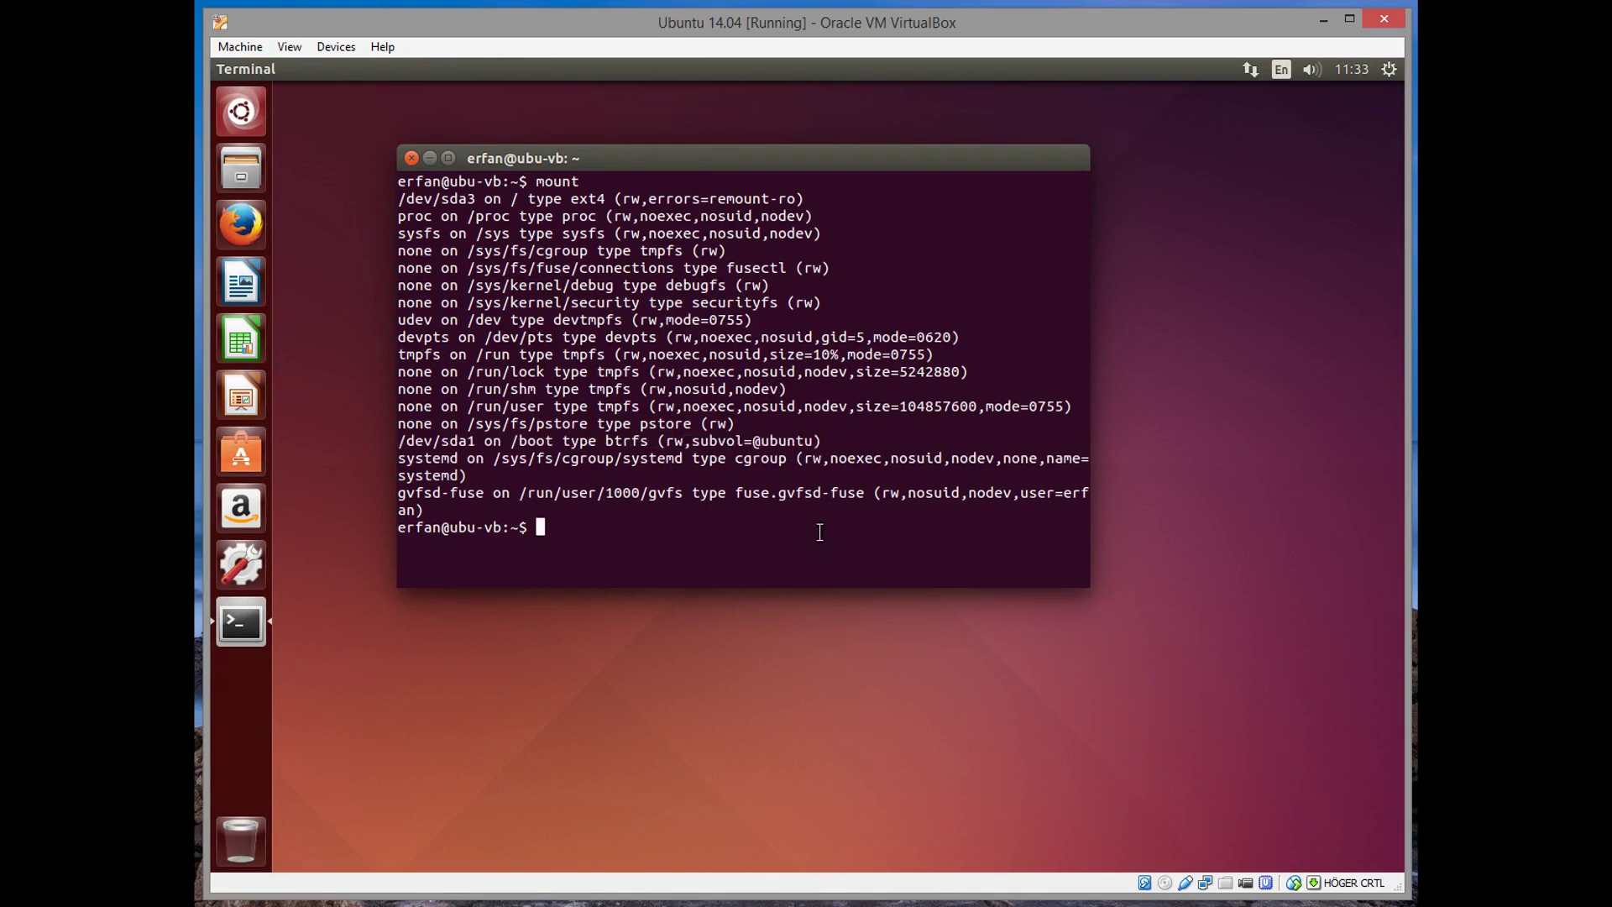
# Step: From /, list the root, boot and oldboot directories to confirm matching 3.13.0-32 kernel files
pyautogui.write('cd /')
pyautogui.press('Return')
pyautogui.hotkey('ctrl', 'l')
pyautogui.write('ls')
pyautogui.press('Return')
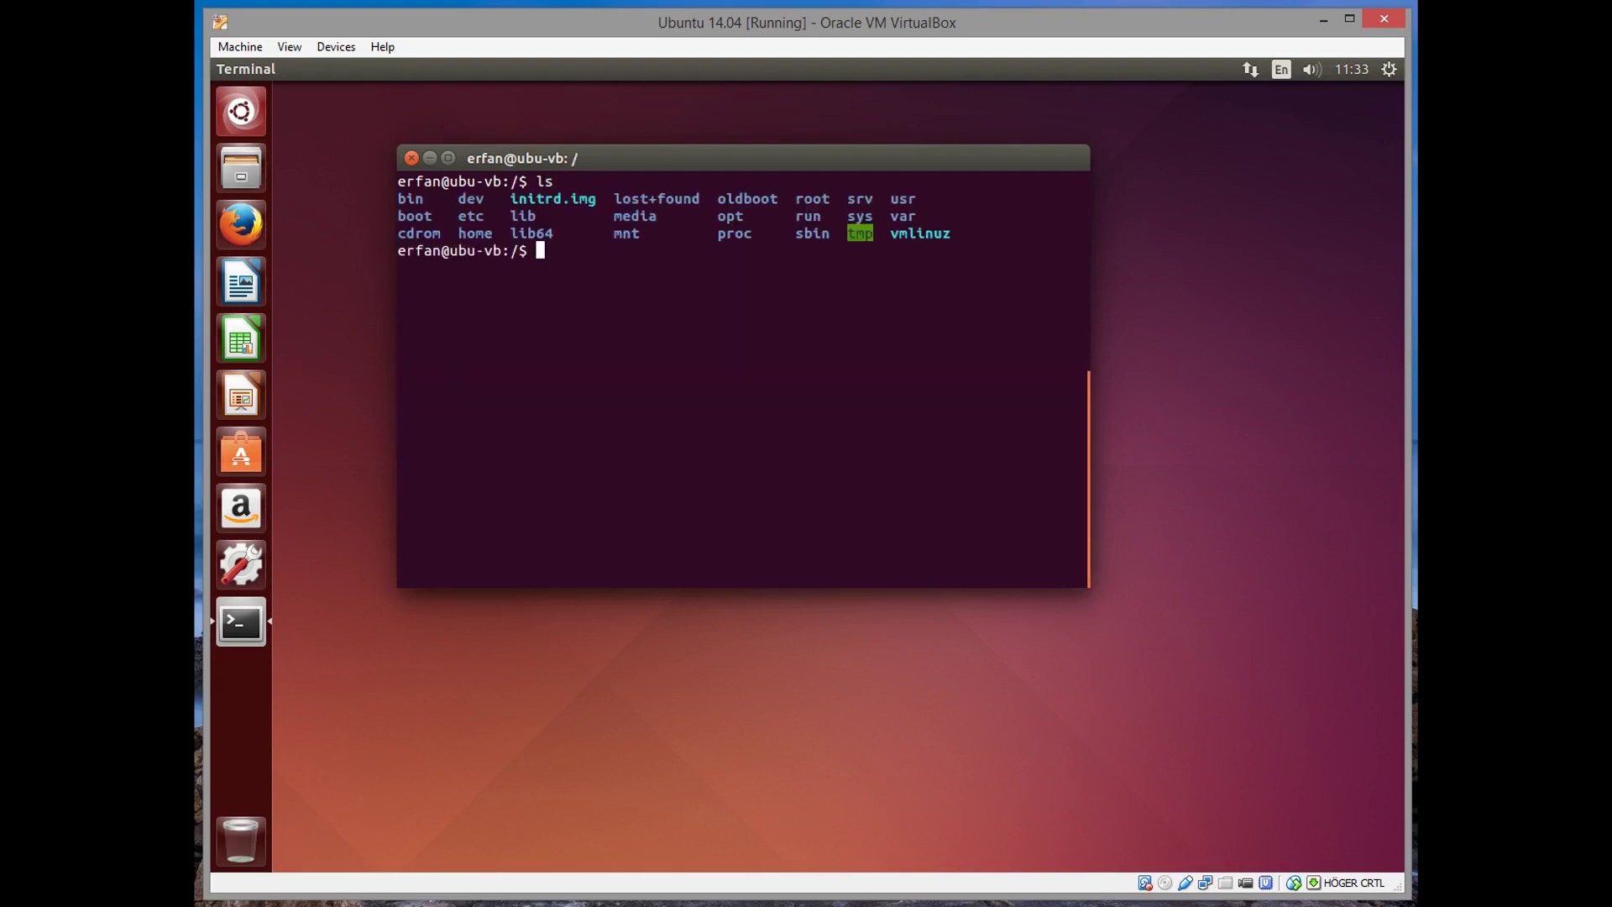
pyautogui.write('ls boot')
pyautogui.press('Return')
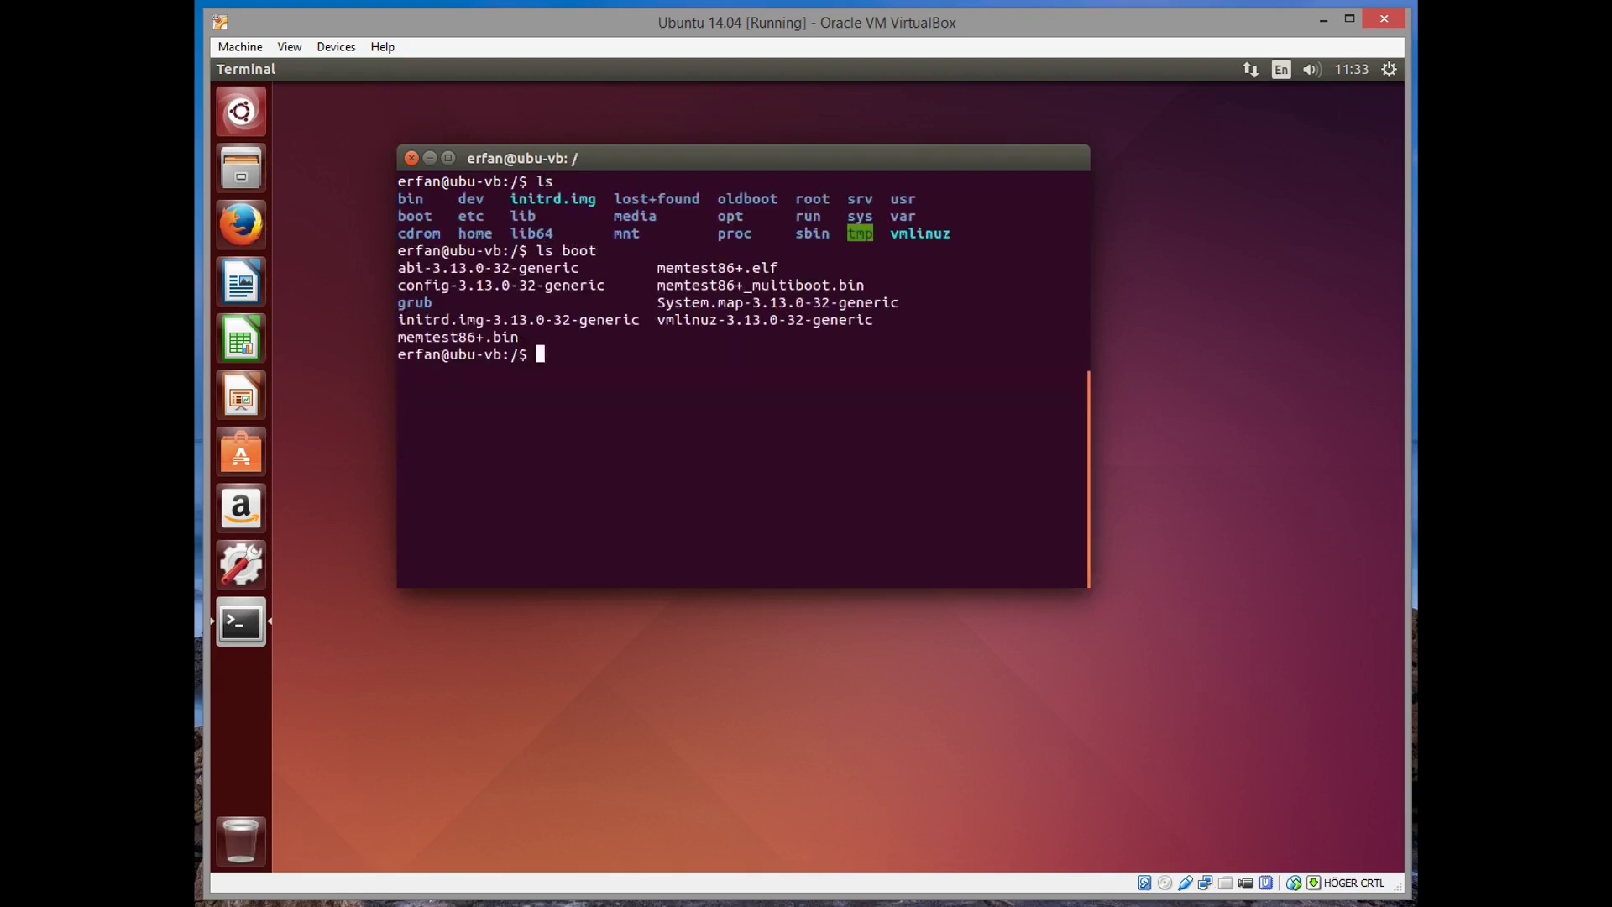
pyautogui.write('ls oldboot')
pyautogui.press('Return')
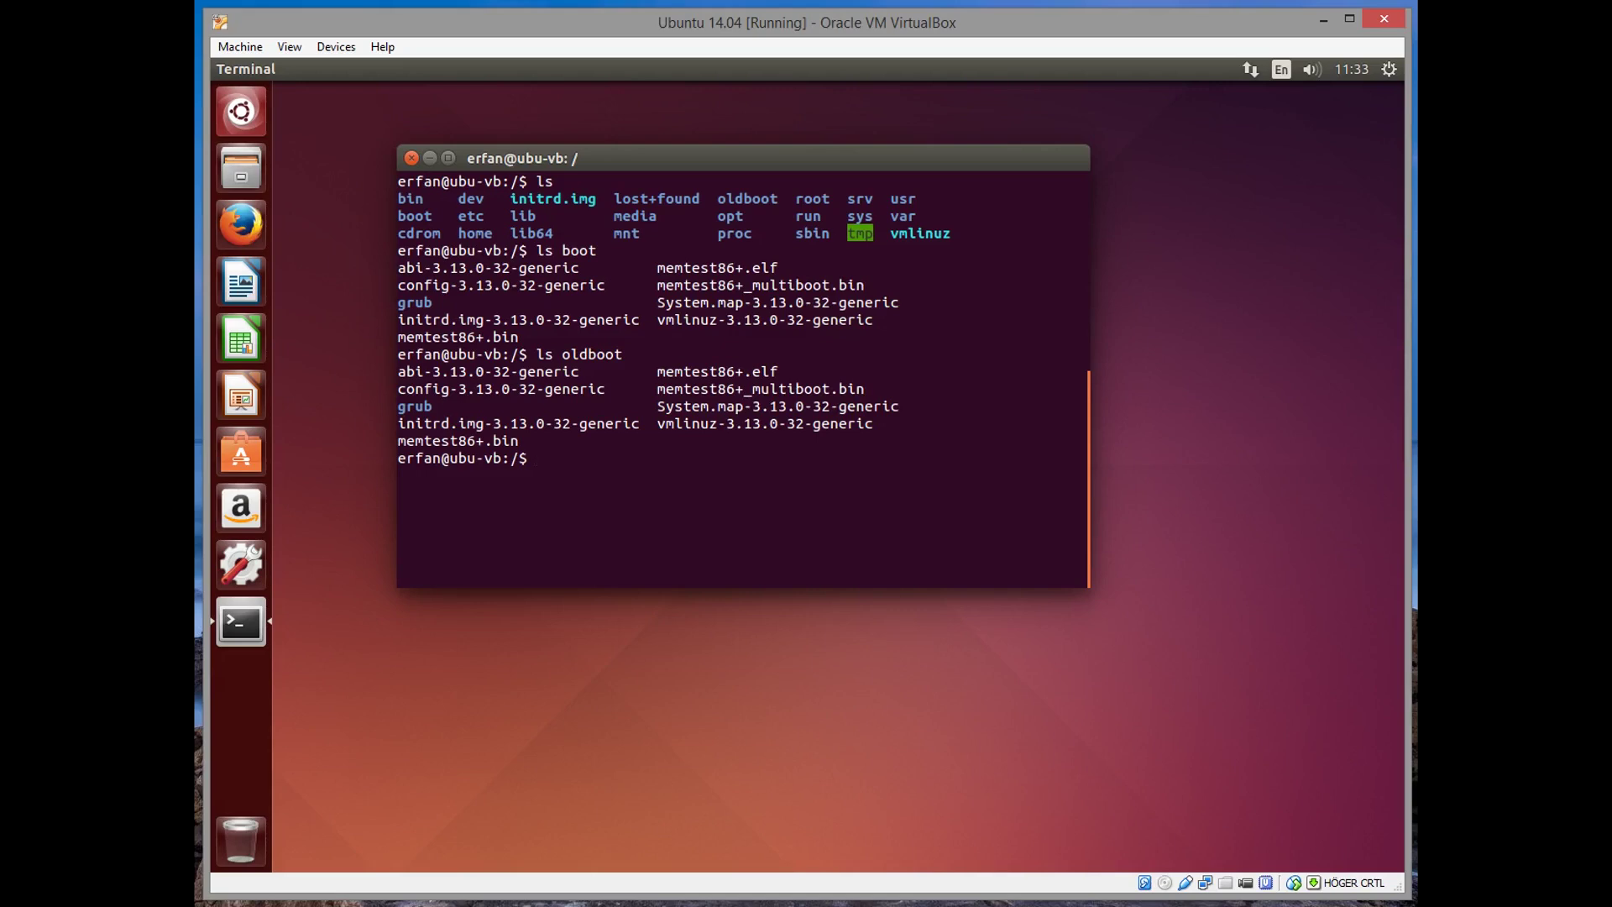
pyautogui.click(686, 472)
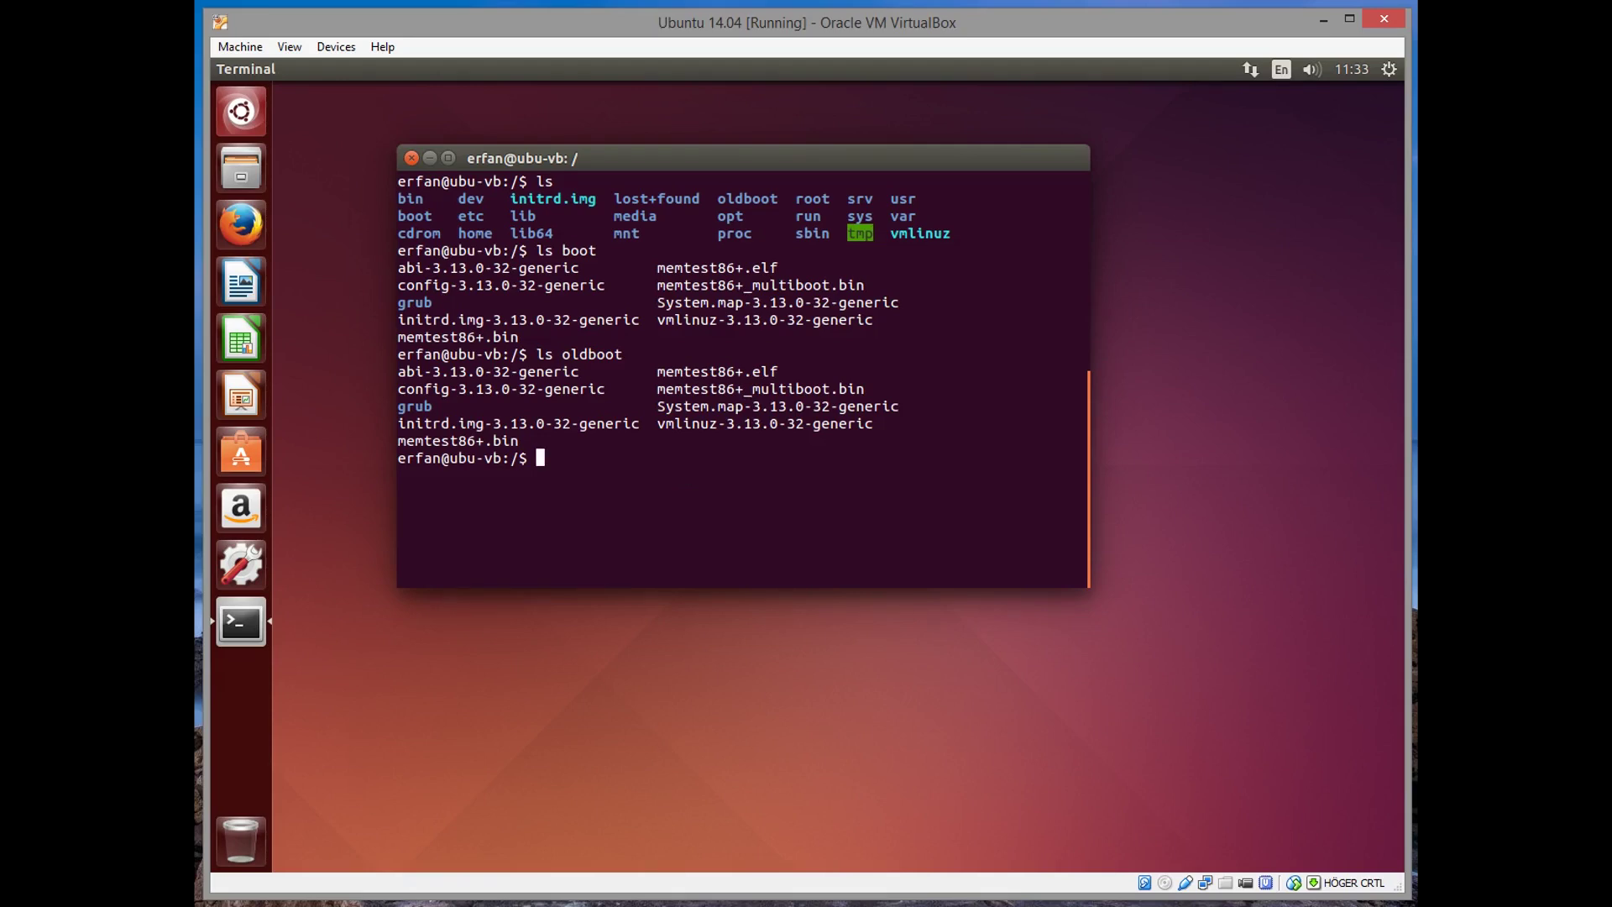